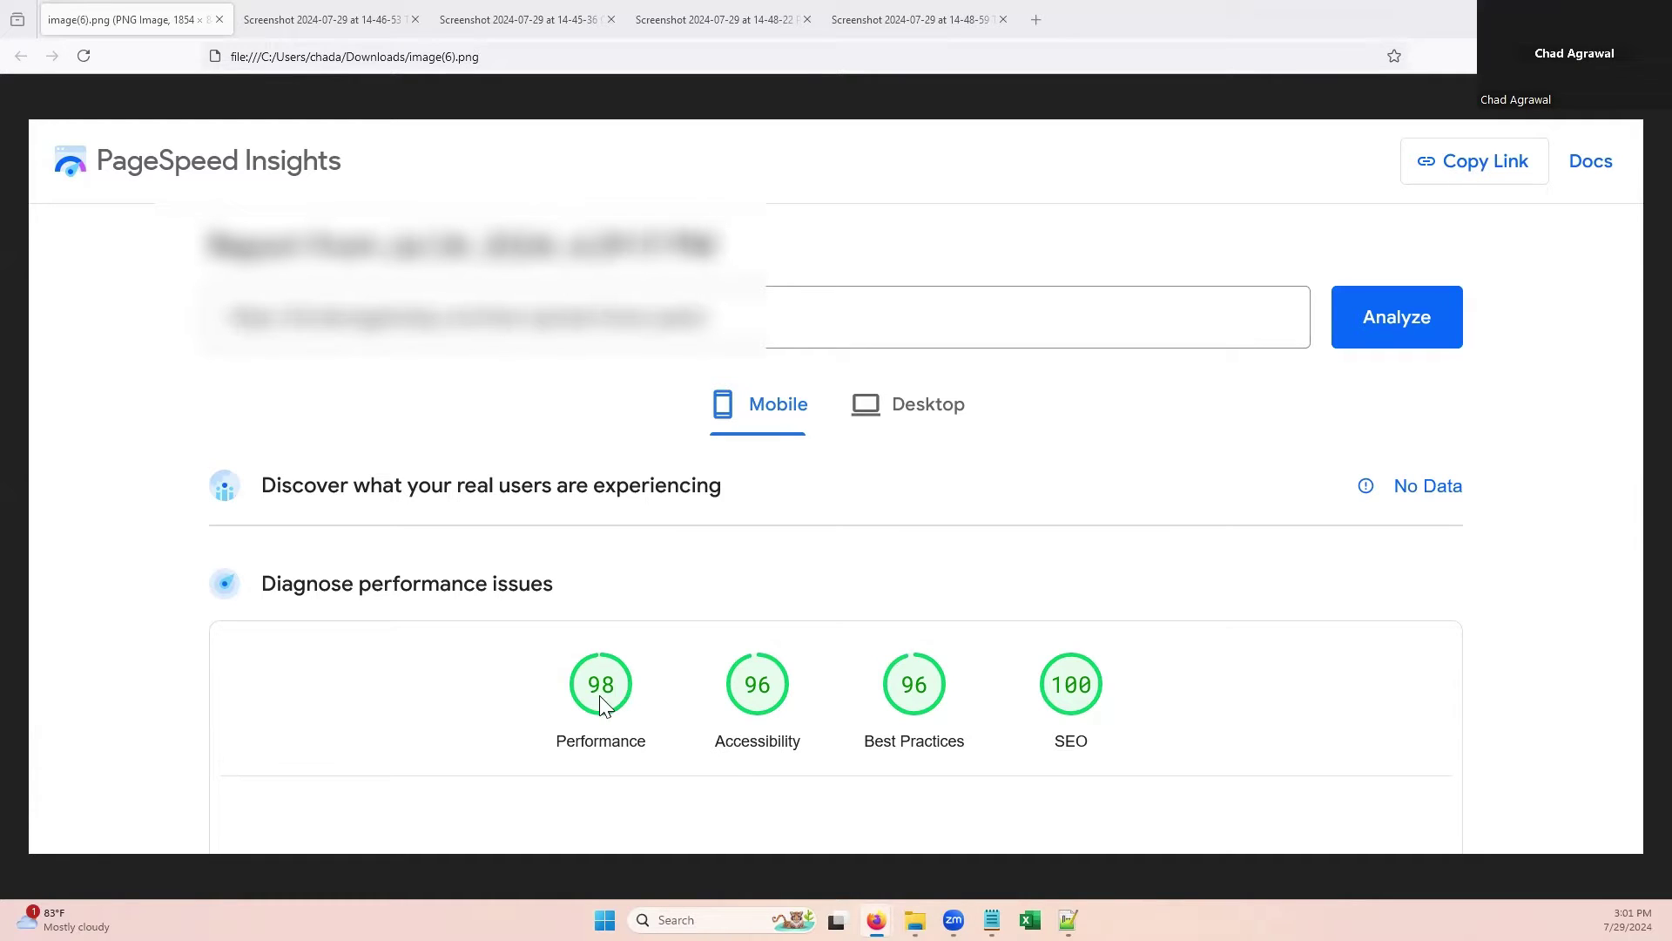
Step: Review the saved screenshots of the SiteGuru text to HTML ratio, the GA4 tag in Tag Manager and the remaining PageSpeed Insights results
{"action": "left_click", "coordinate": [305, 25]}
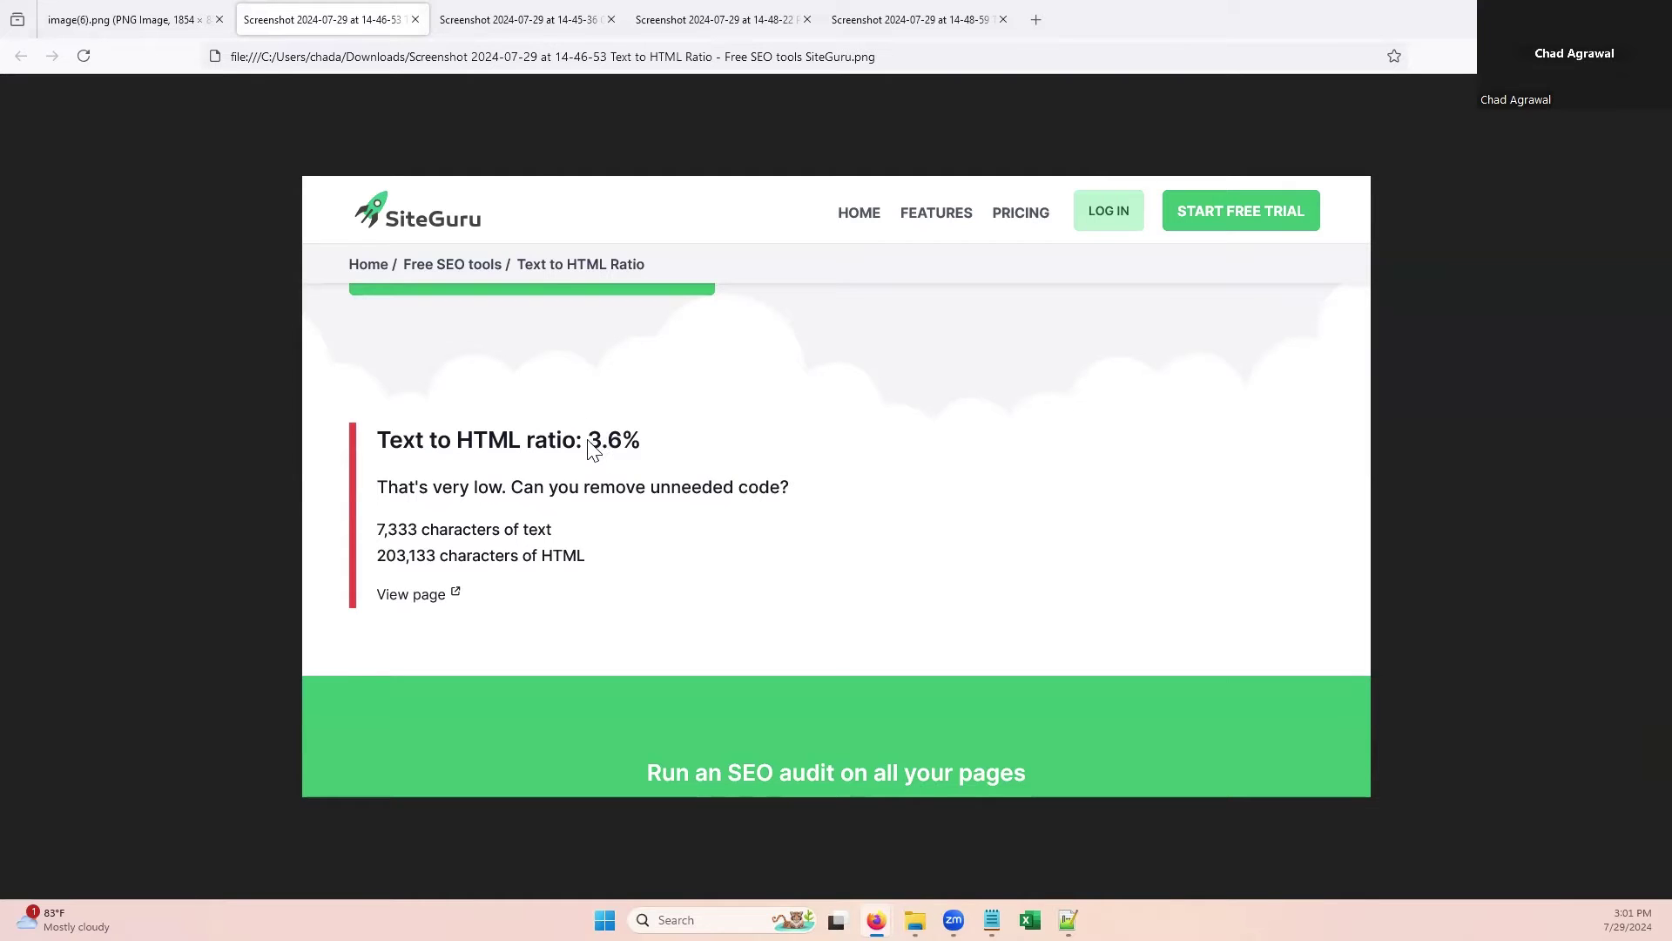
{"action": "left_click", "coordinate": [499, 20]}
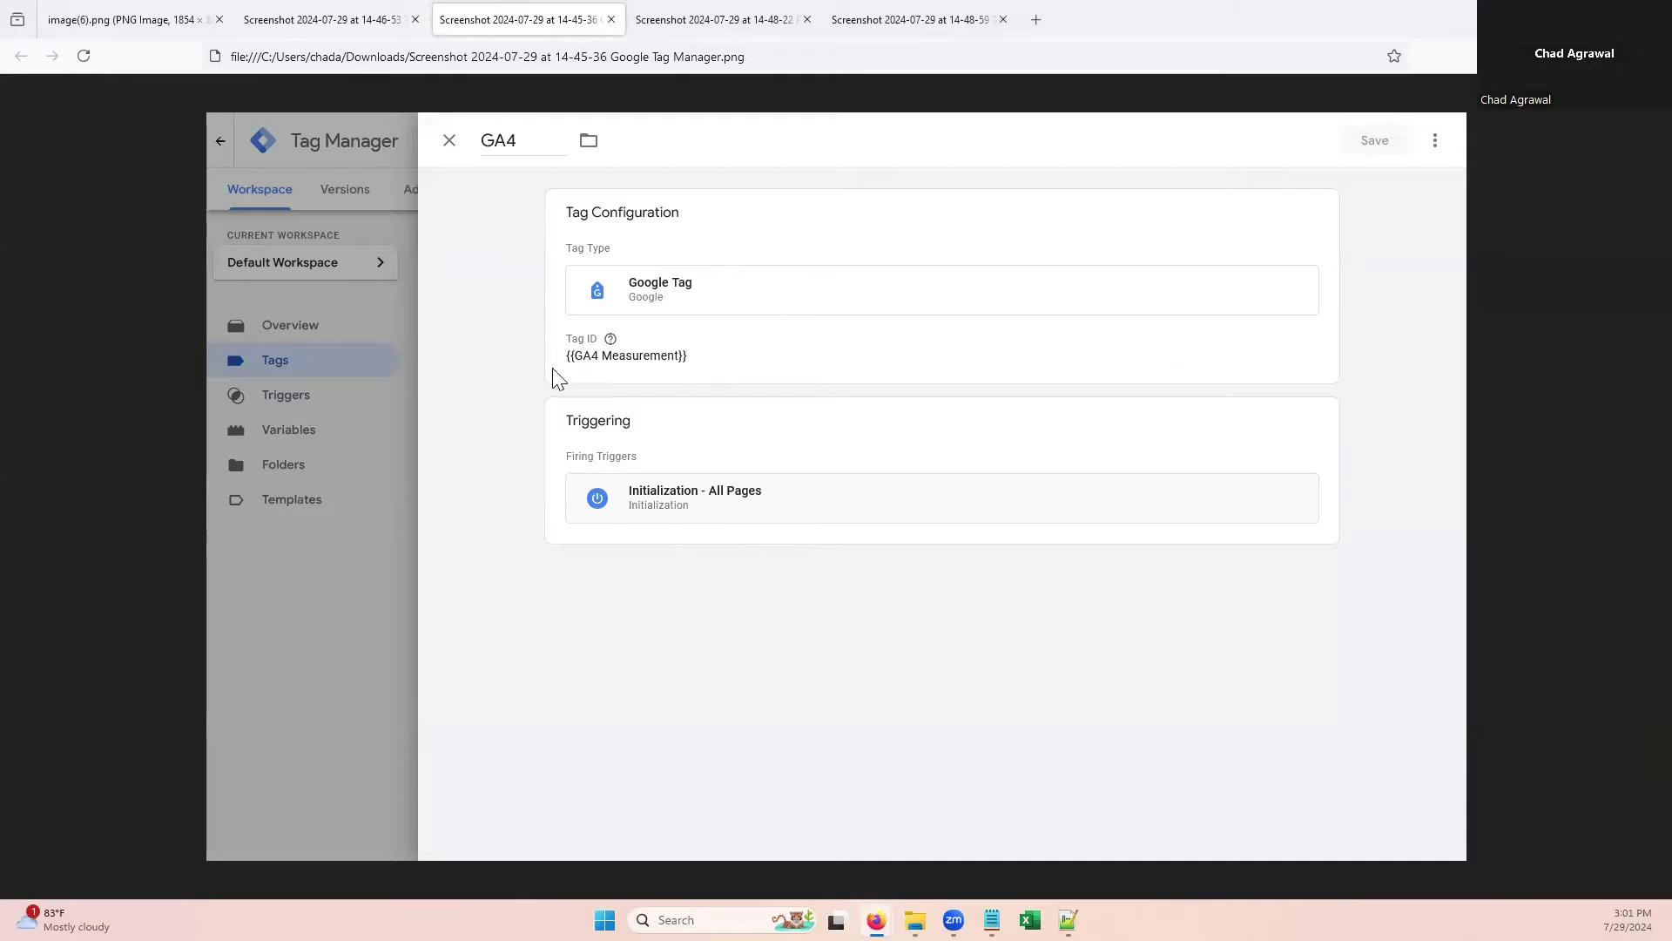
{"action": "left_click", "coordinate": [336, 23]}
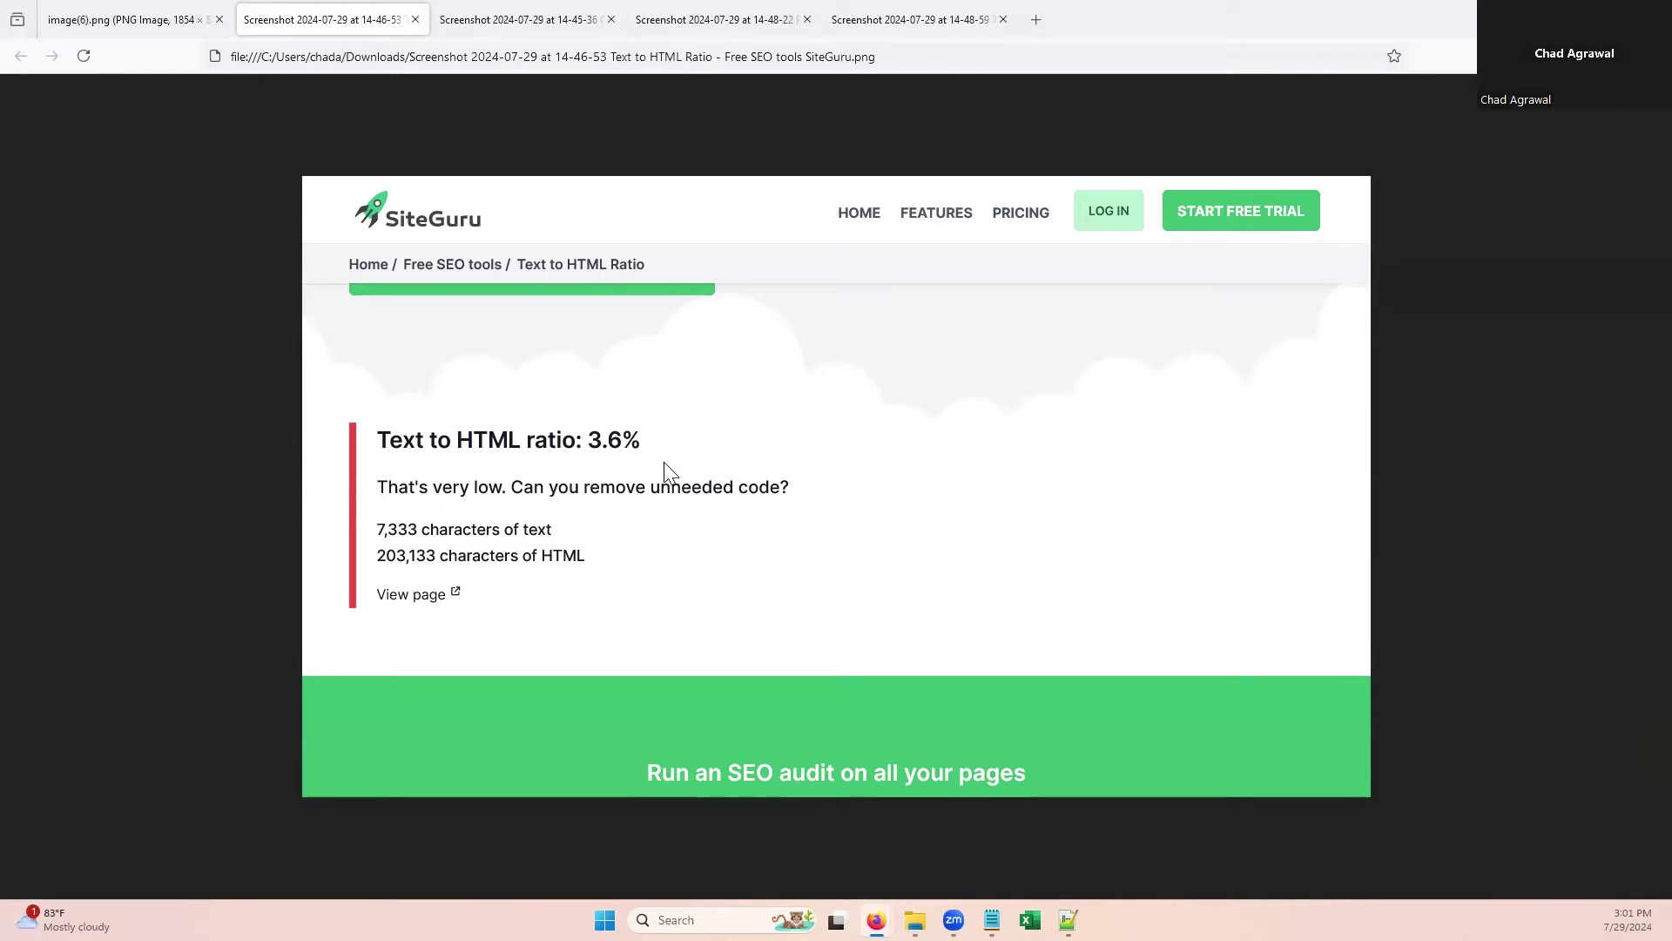
{"action": "left_click", "coordinate": [735, 22]}
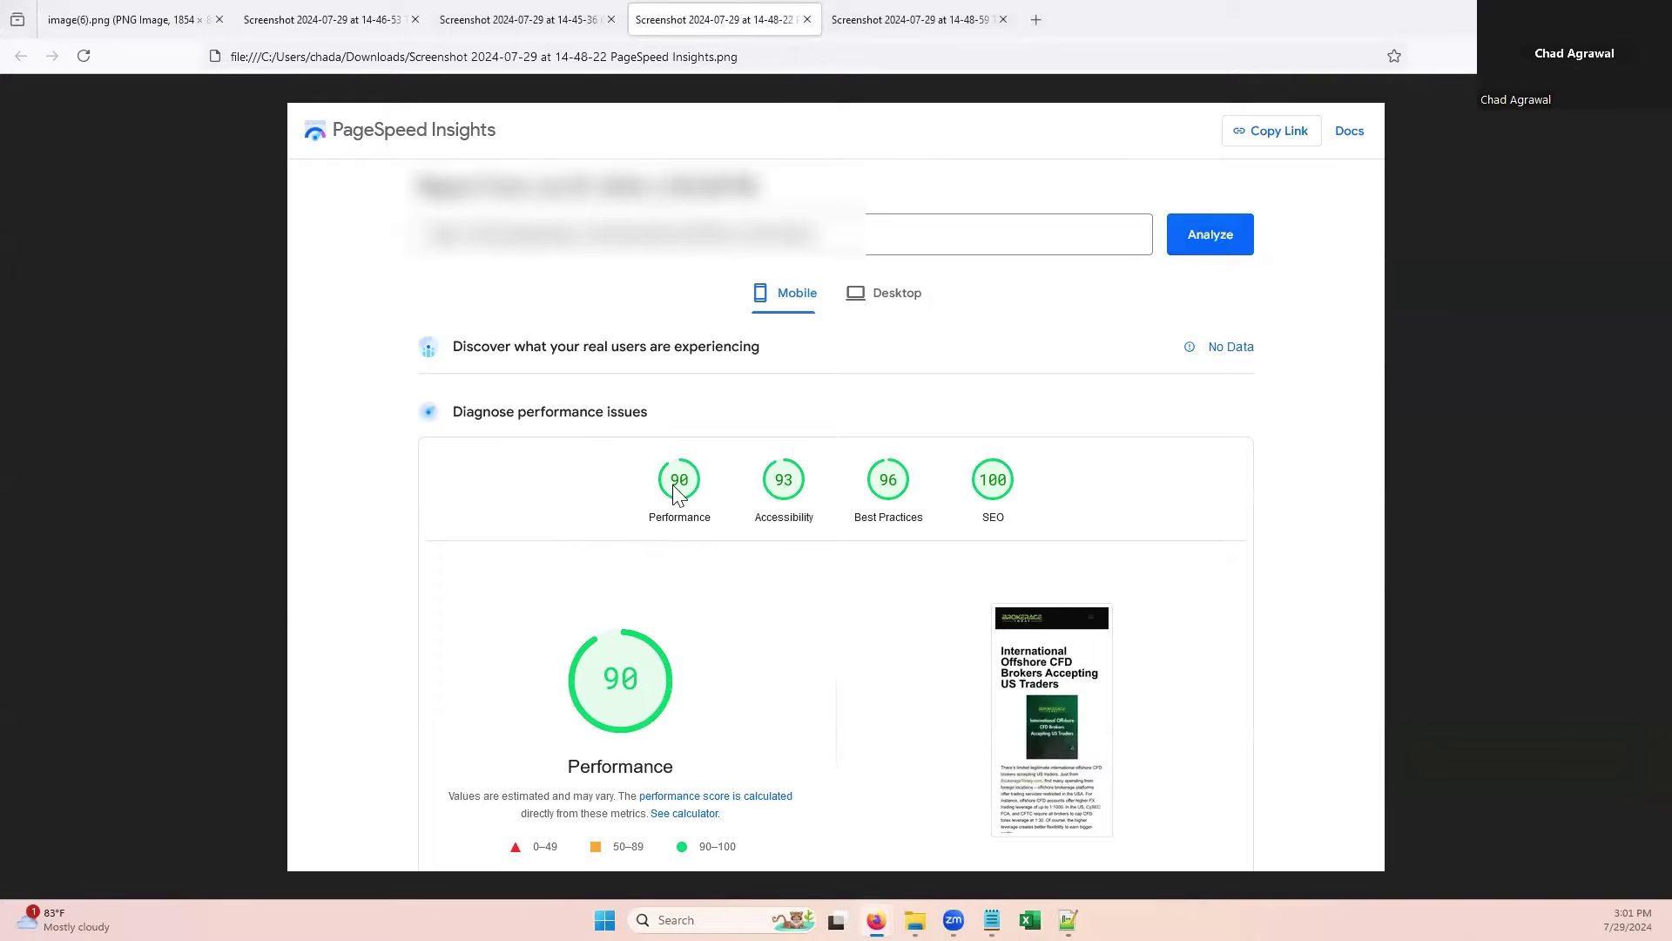
{"action": "left_click", "coordinate": [854, 31]}
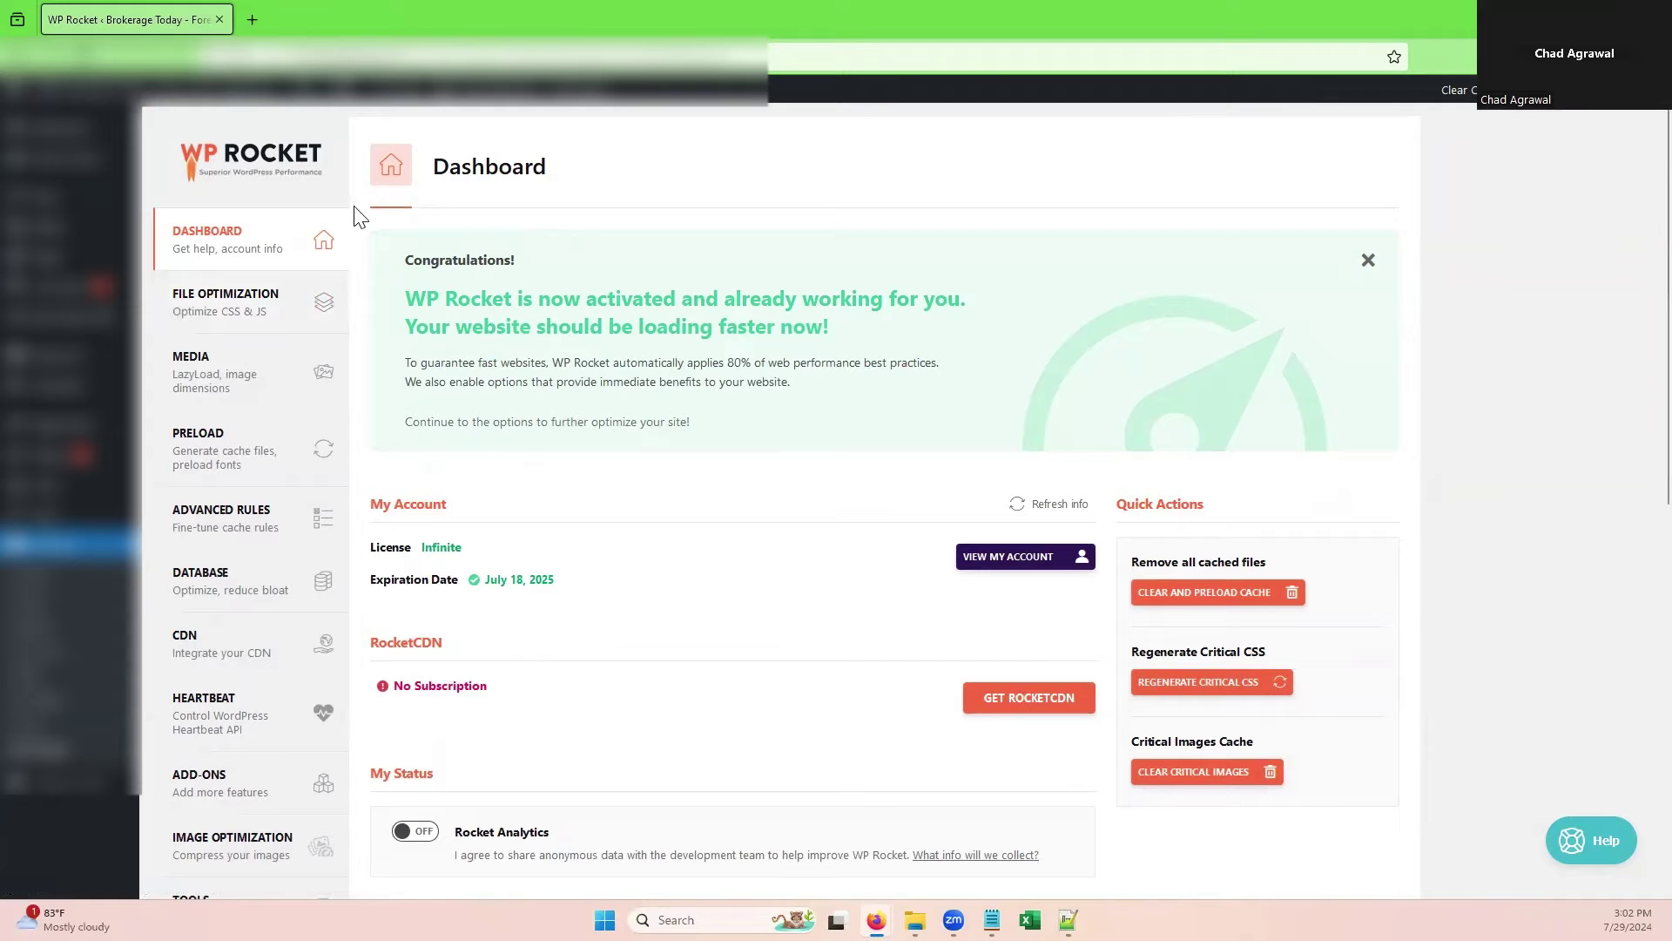
Step: Open WP Rocket's File Optimization settings and review the CSS and JavaScript file options
{"action": "left_click", "coordinate": [217, 300]}
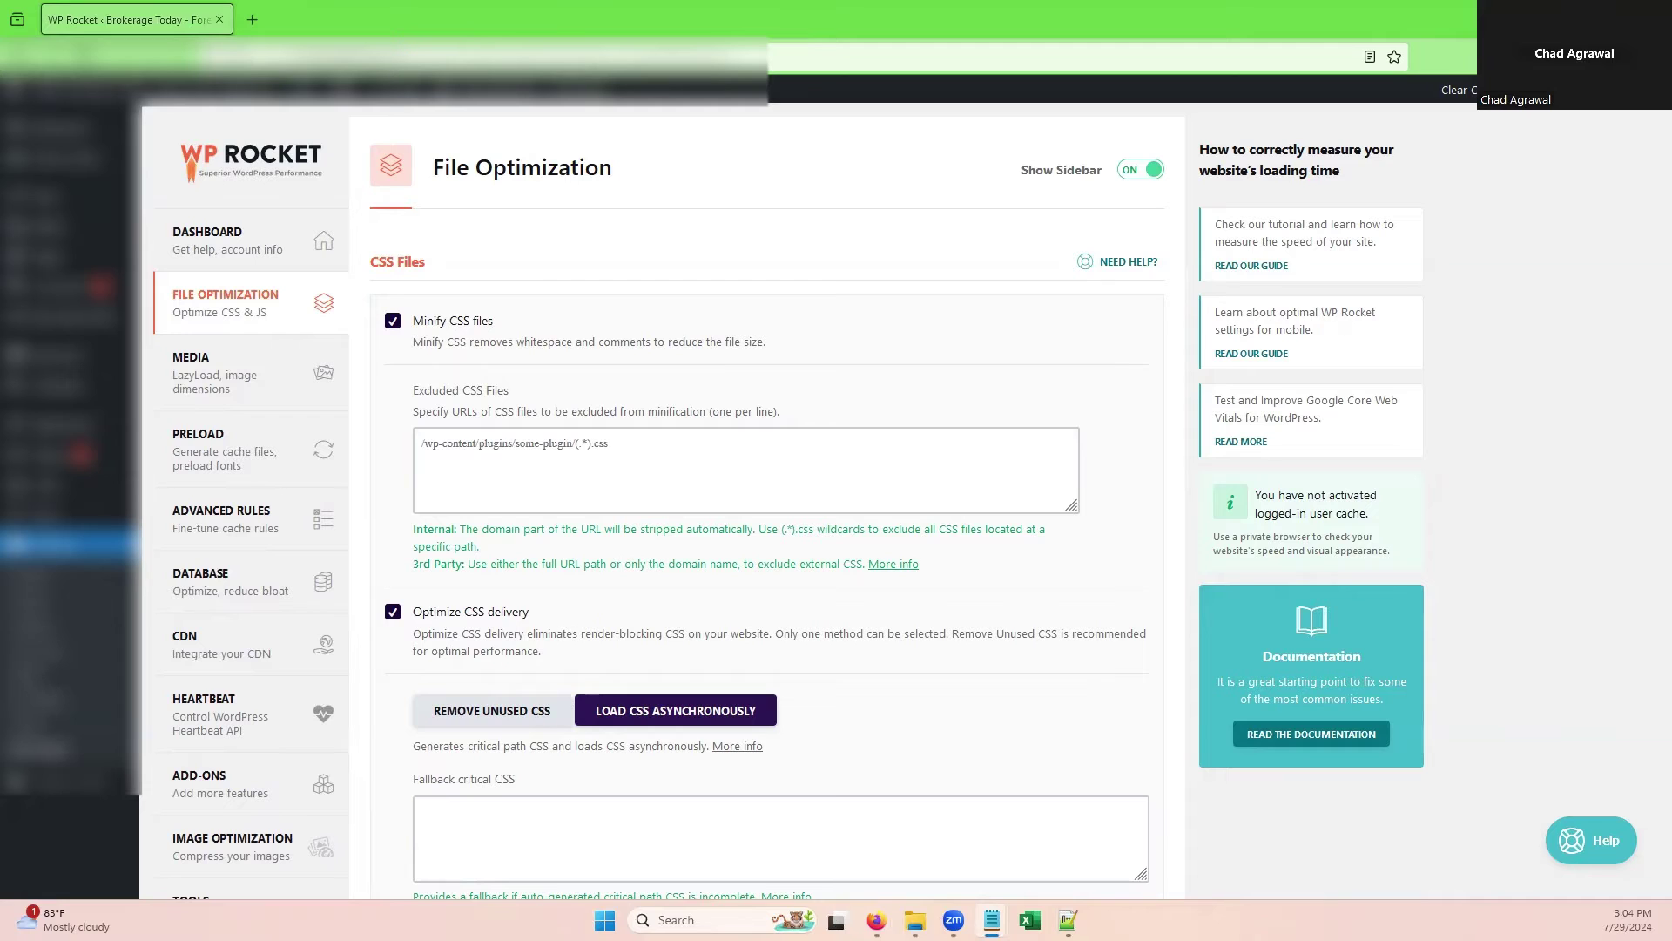
{"action": "scroll", "coordinate": [504, 616], "scroll_direction": "down", "scroll_amount": 2}
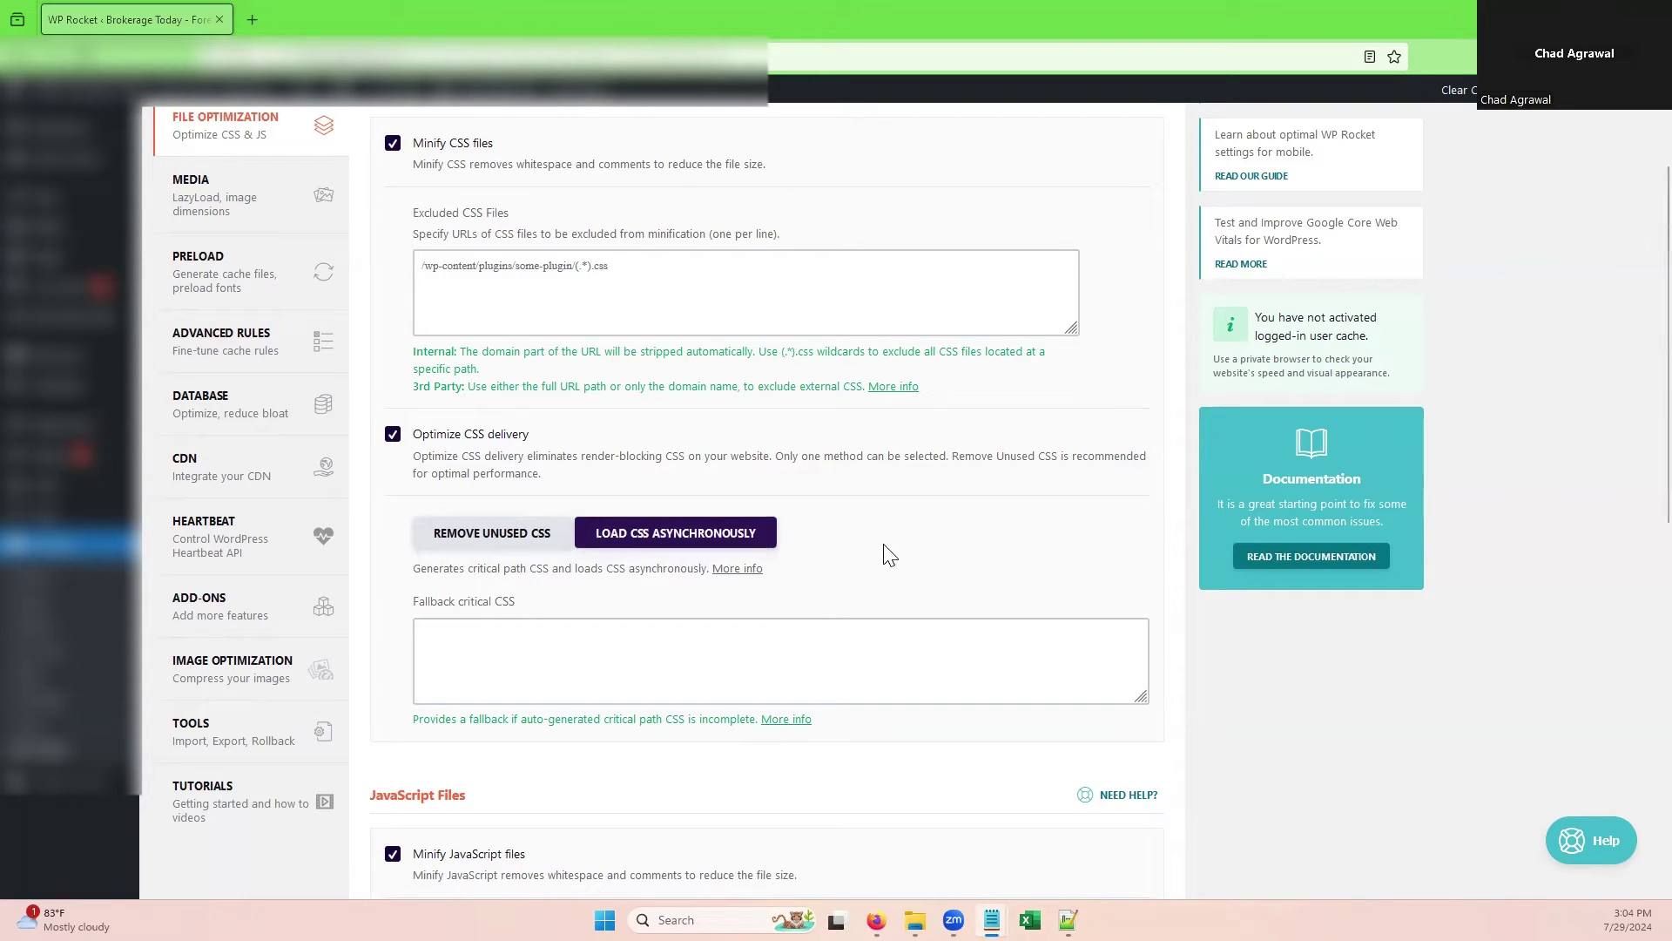
{"action": "scroll", "coordinate": [805, 535], "scroll_direction": "down", "scroll_amount": 1}
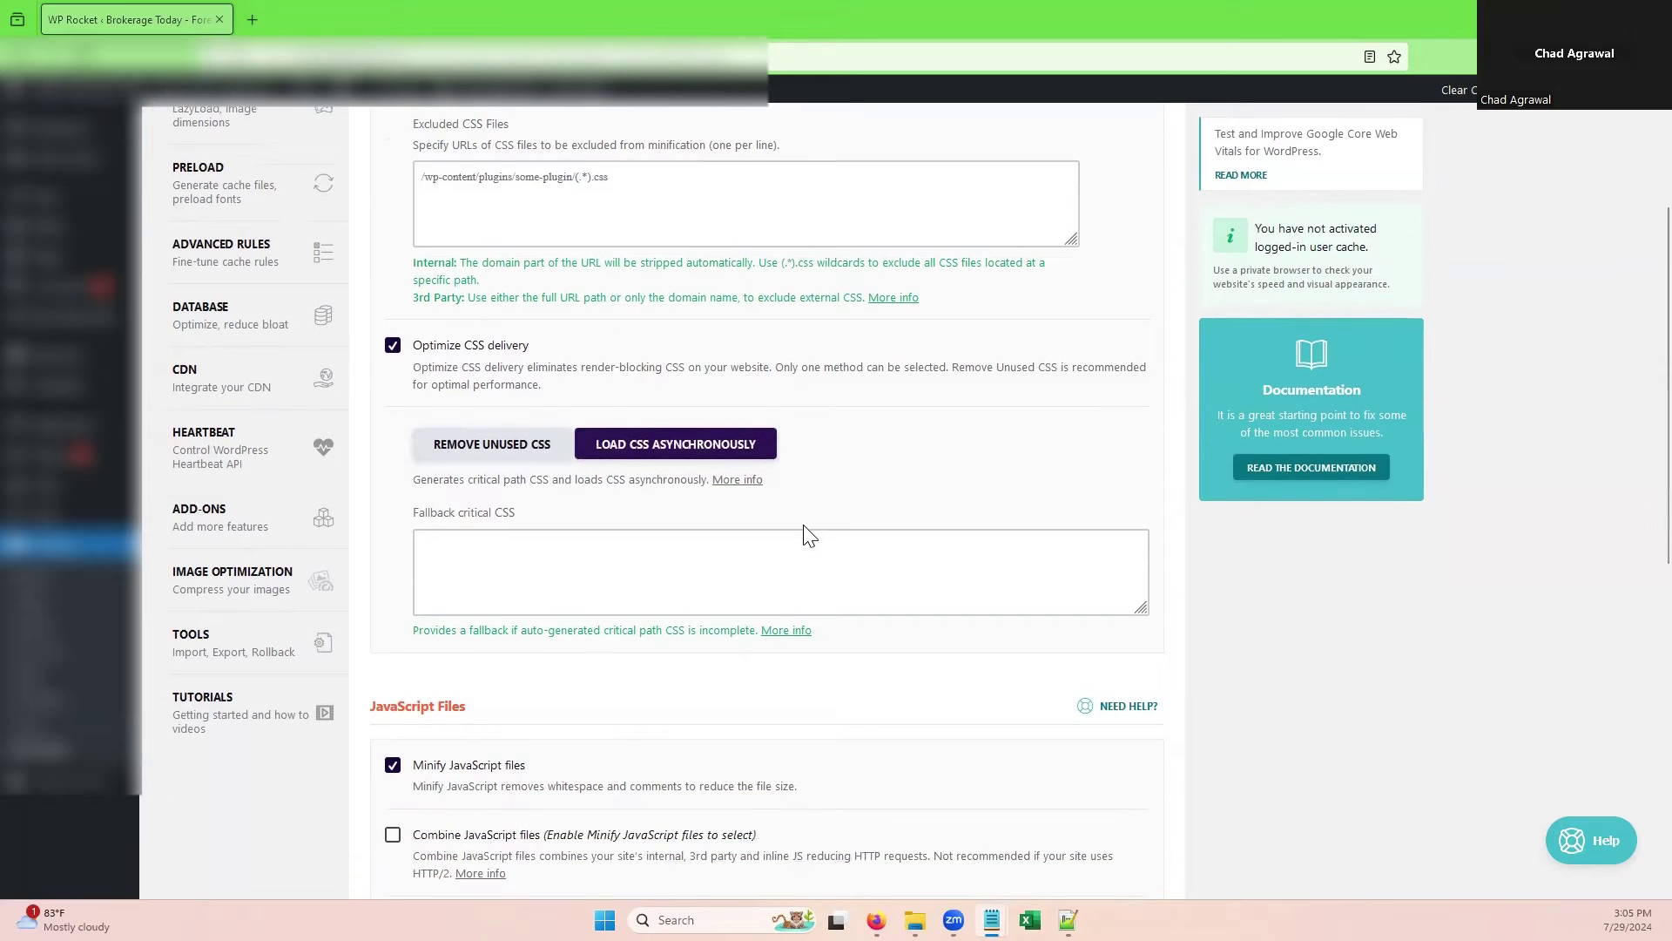
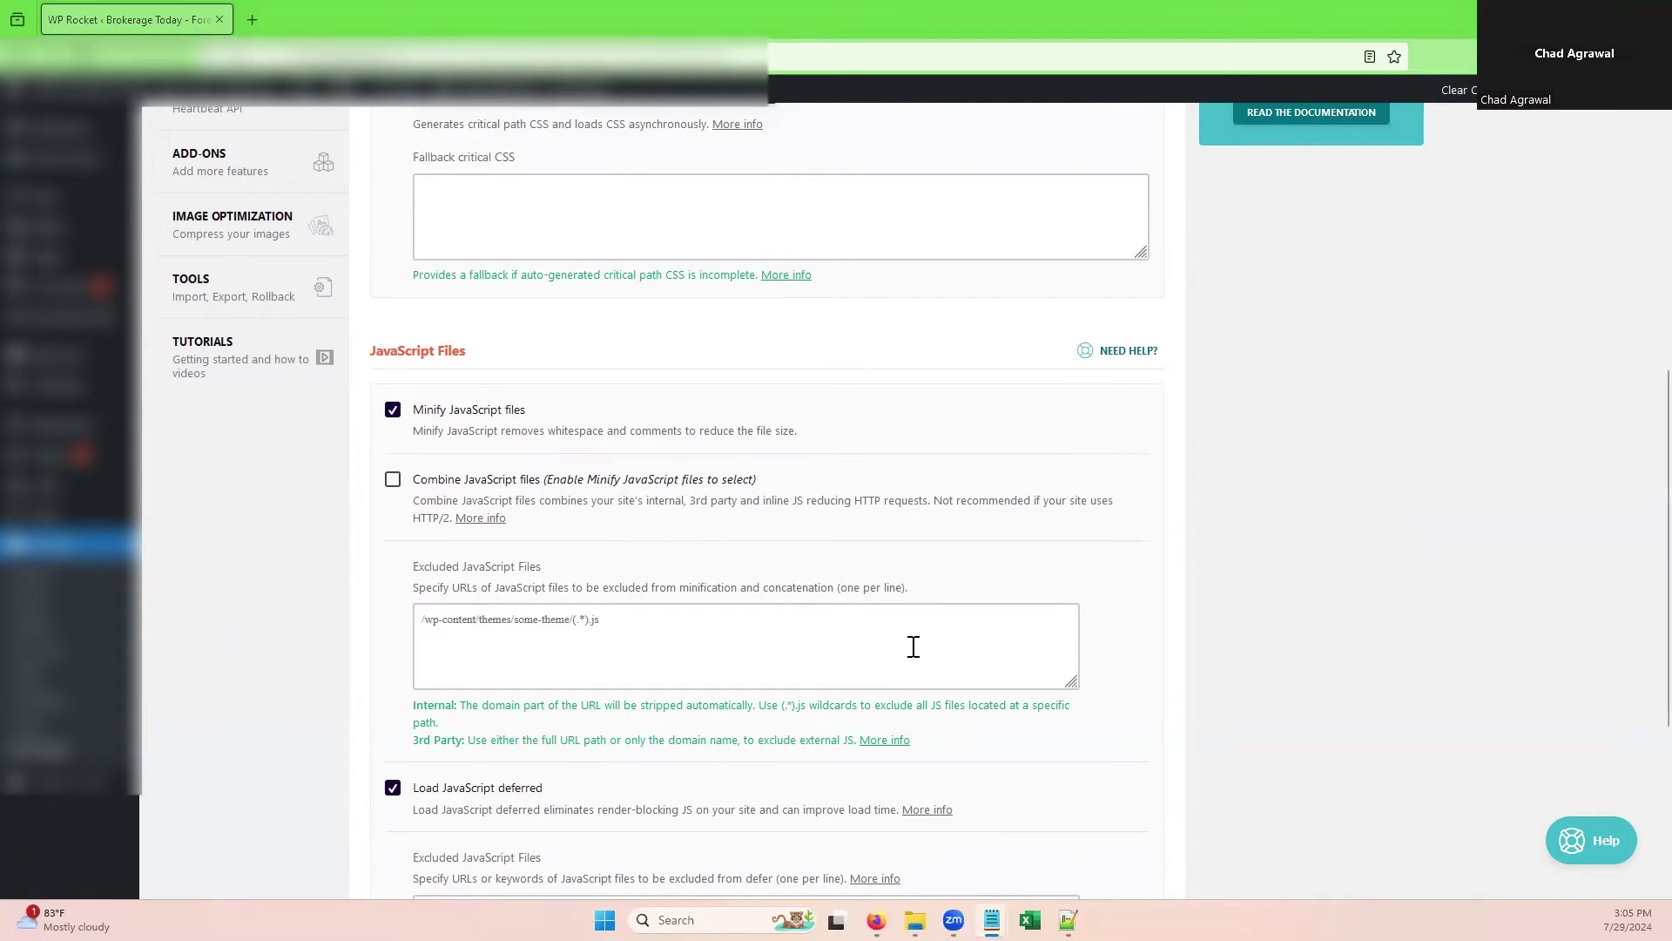
{"action": "scroll", "coordinate": [627, 475], "scroll_direction": "down", "scroll_amount": 2}
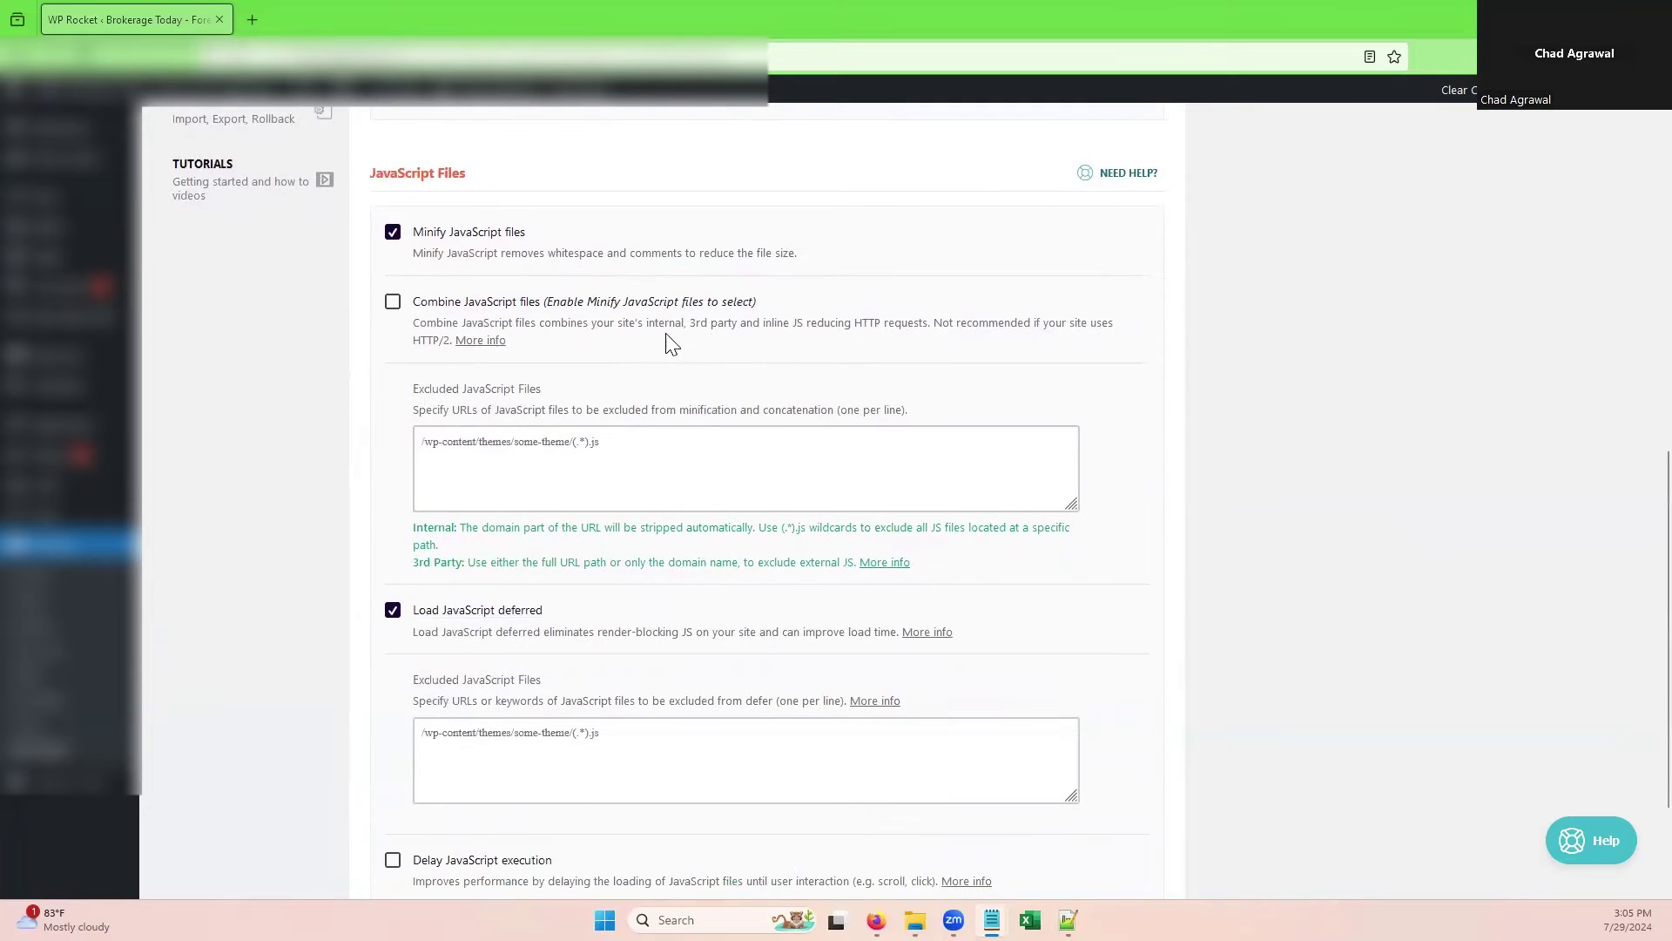
{"action": "scroll", "coordinate": [747, 384], "scroll_direction": "down", "scroll_amount": 2}
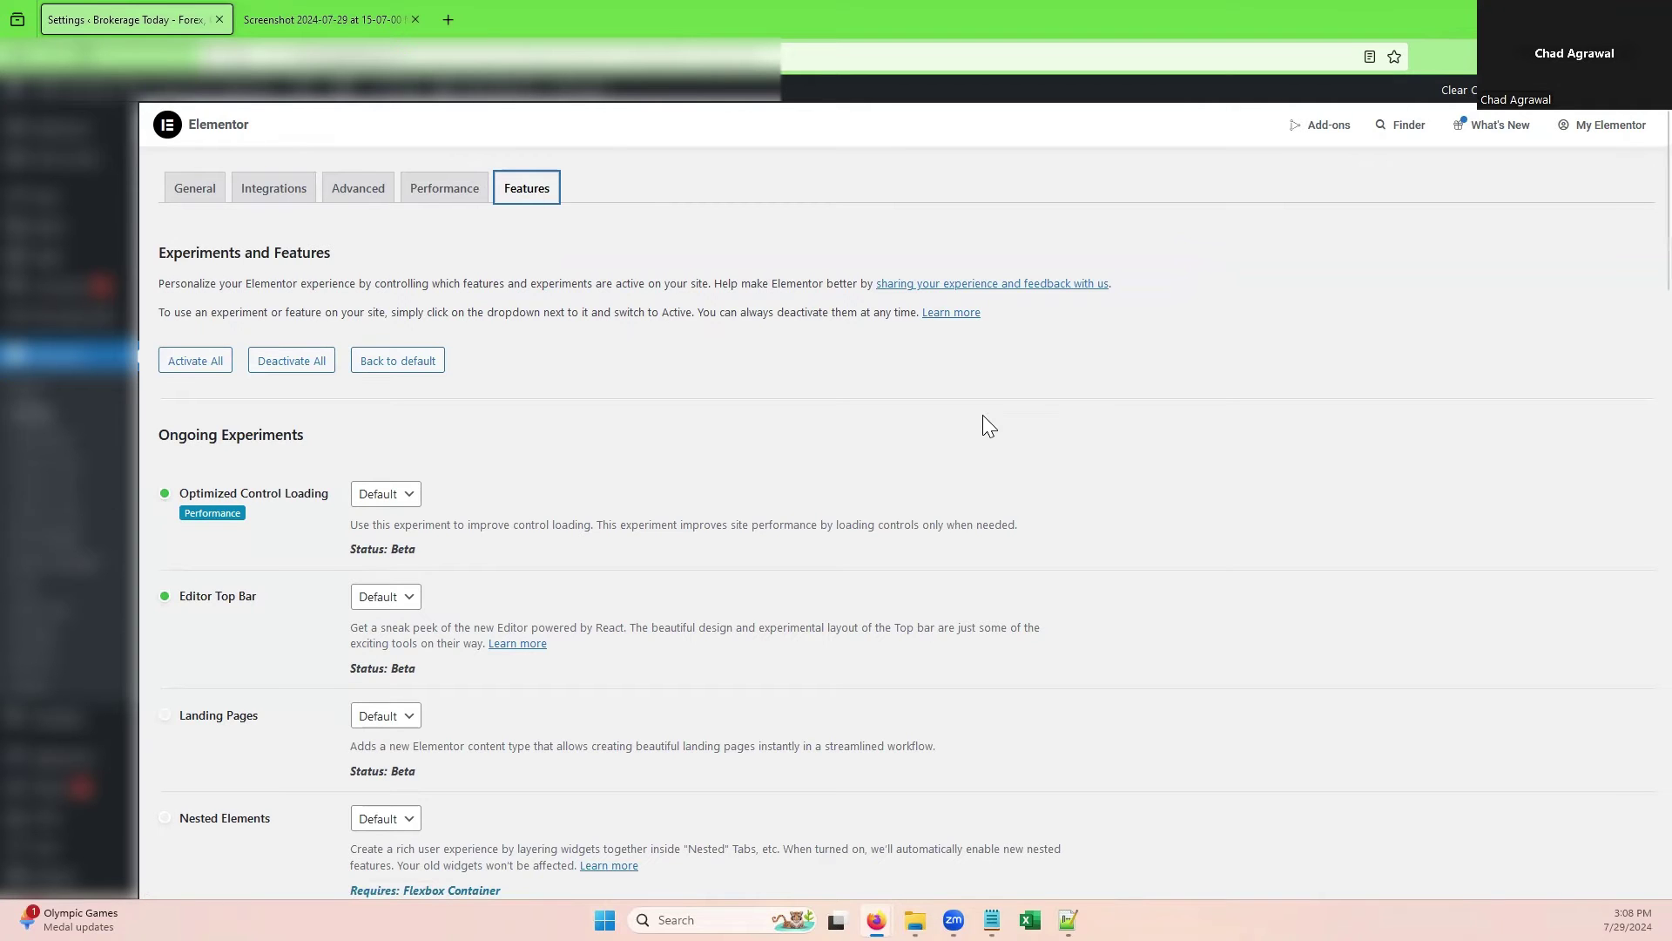
Step: Examine the status of the Ongoing Experiments in Elementor's Features settings, including Optimized Control Loading and Element Caching
{"action": "scroll", "coordinate": [982, 415], "scroll_direction": "down", "scroll_amount": 2}
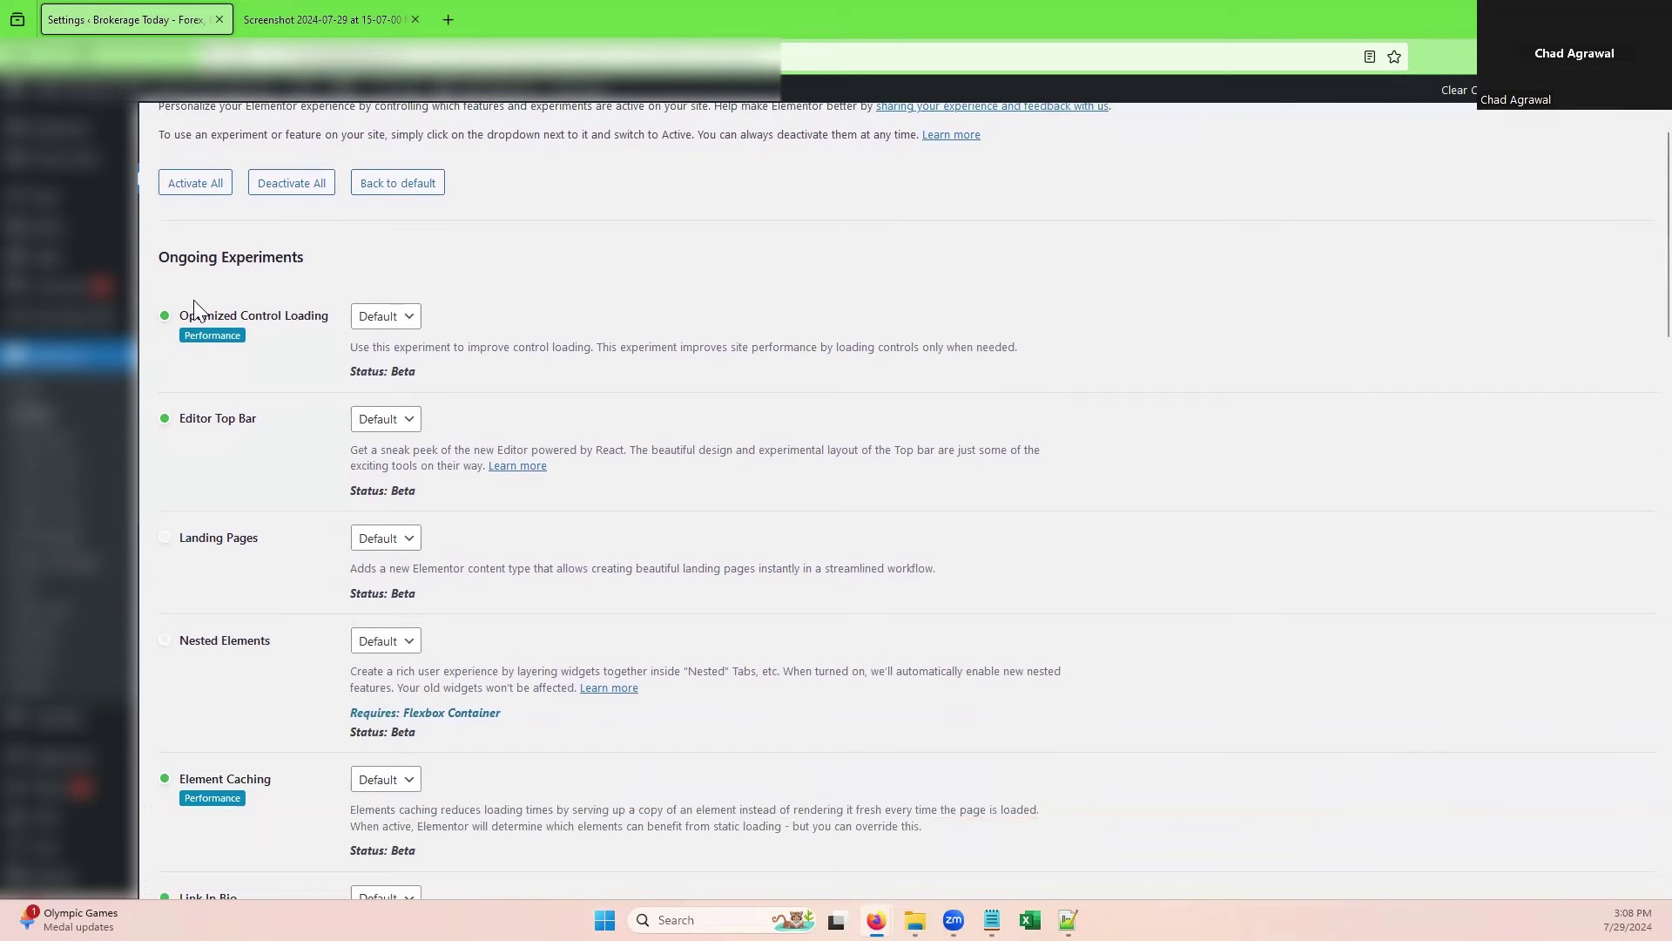
{"action": "scroll", "coordinate": [370, 397], "scroll_direction": "down", "scroll_amount": 2}
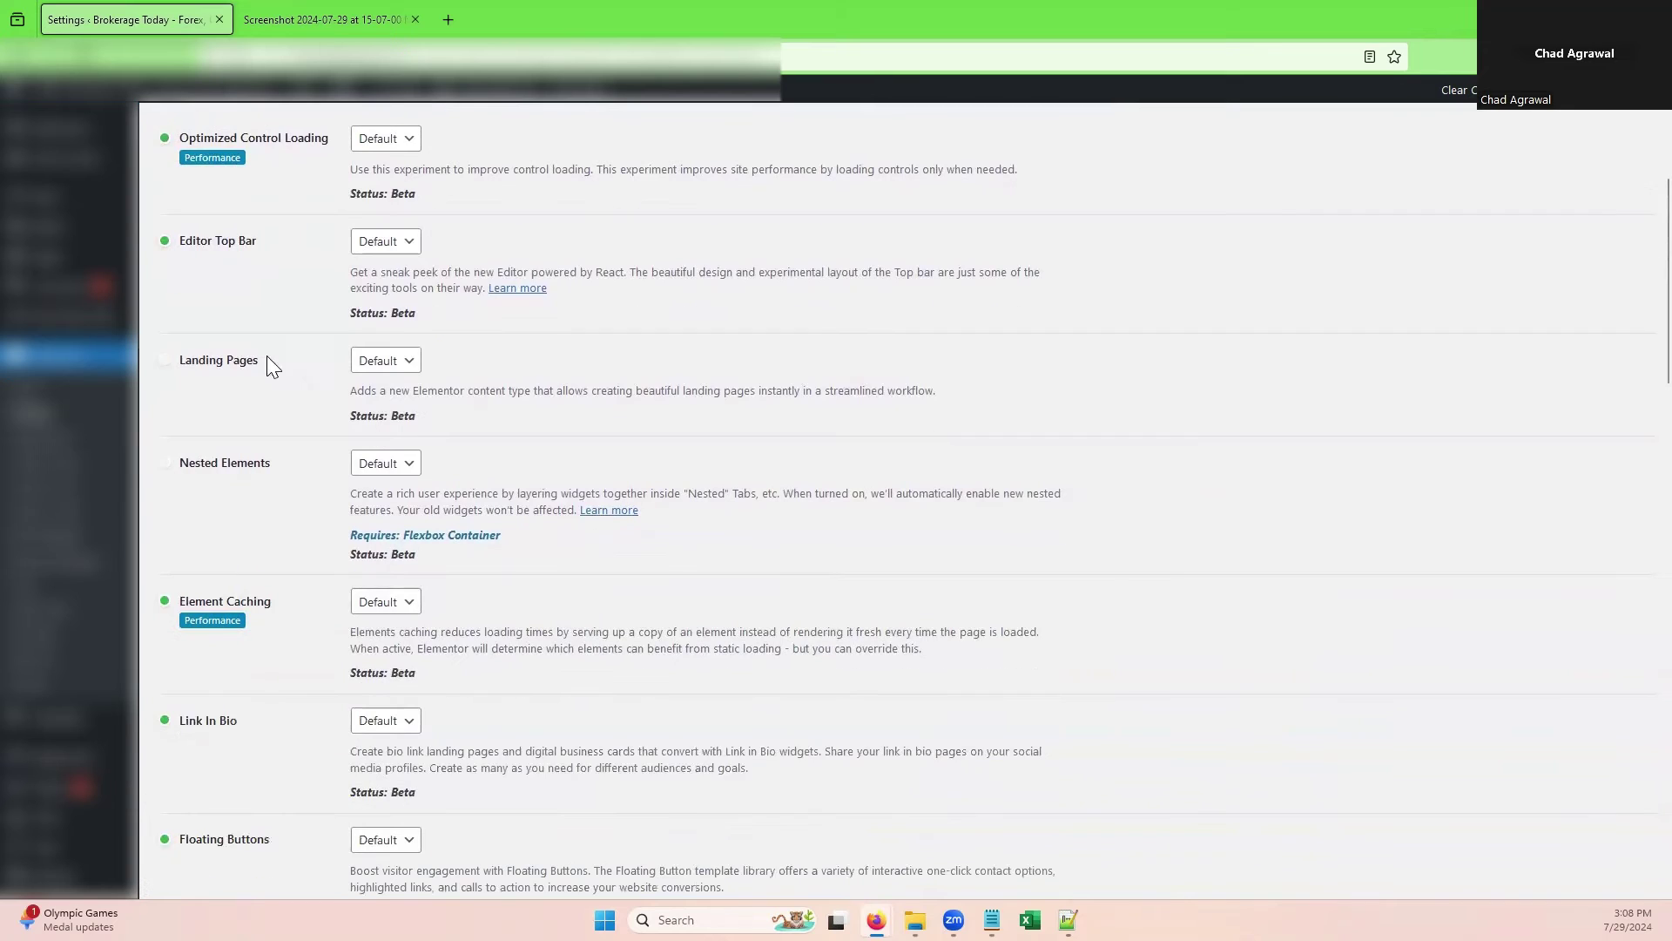
{"action": "scroll", "coordinate": [327, 780], "scroll_direction": "down", "scroll_amount": 3}
{"action": "scroll", "coordinate": [338, 735], "scroll_direction": "up", "scroll_amount": 7}
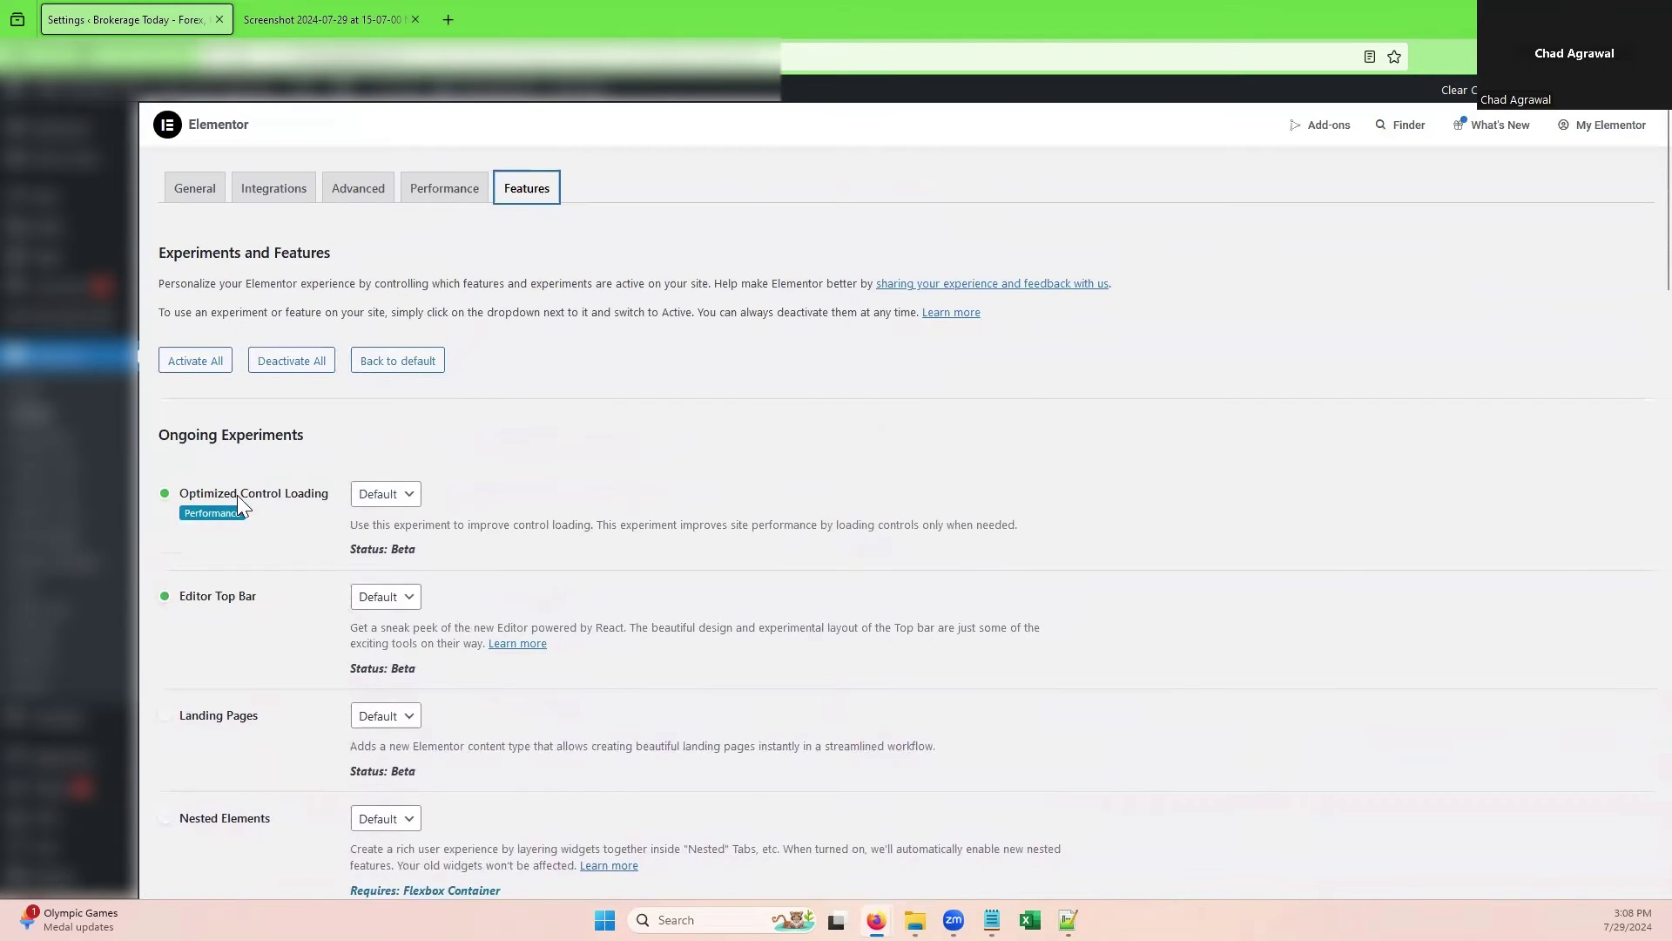
{"action": "scroll", "coordinate": [304, 492], "scroll_direction": "down", "scroll_amount": 3}
{"action": "scroll", "coordinate": [307, 497], "scroll_direction": "up", "scroll_amount": 3}
{"action": "scroll", "coordinate": [314, 512], "scroll_direction": "down", "scroll_amount": 5}
{"action": "scroll", "coordinate": [307, 536], "scroll_direction": "down", "scroll_amount": 4}
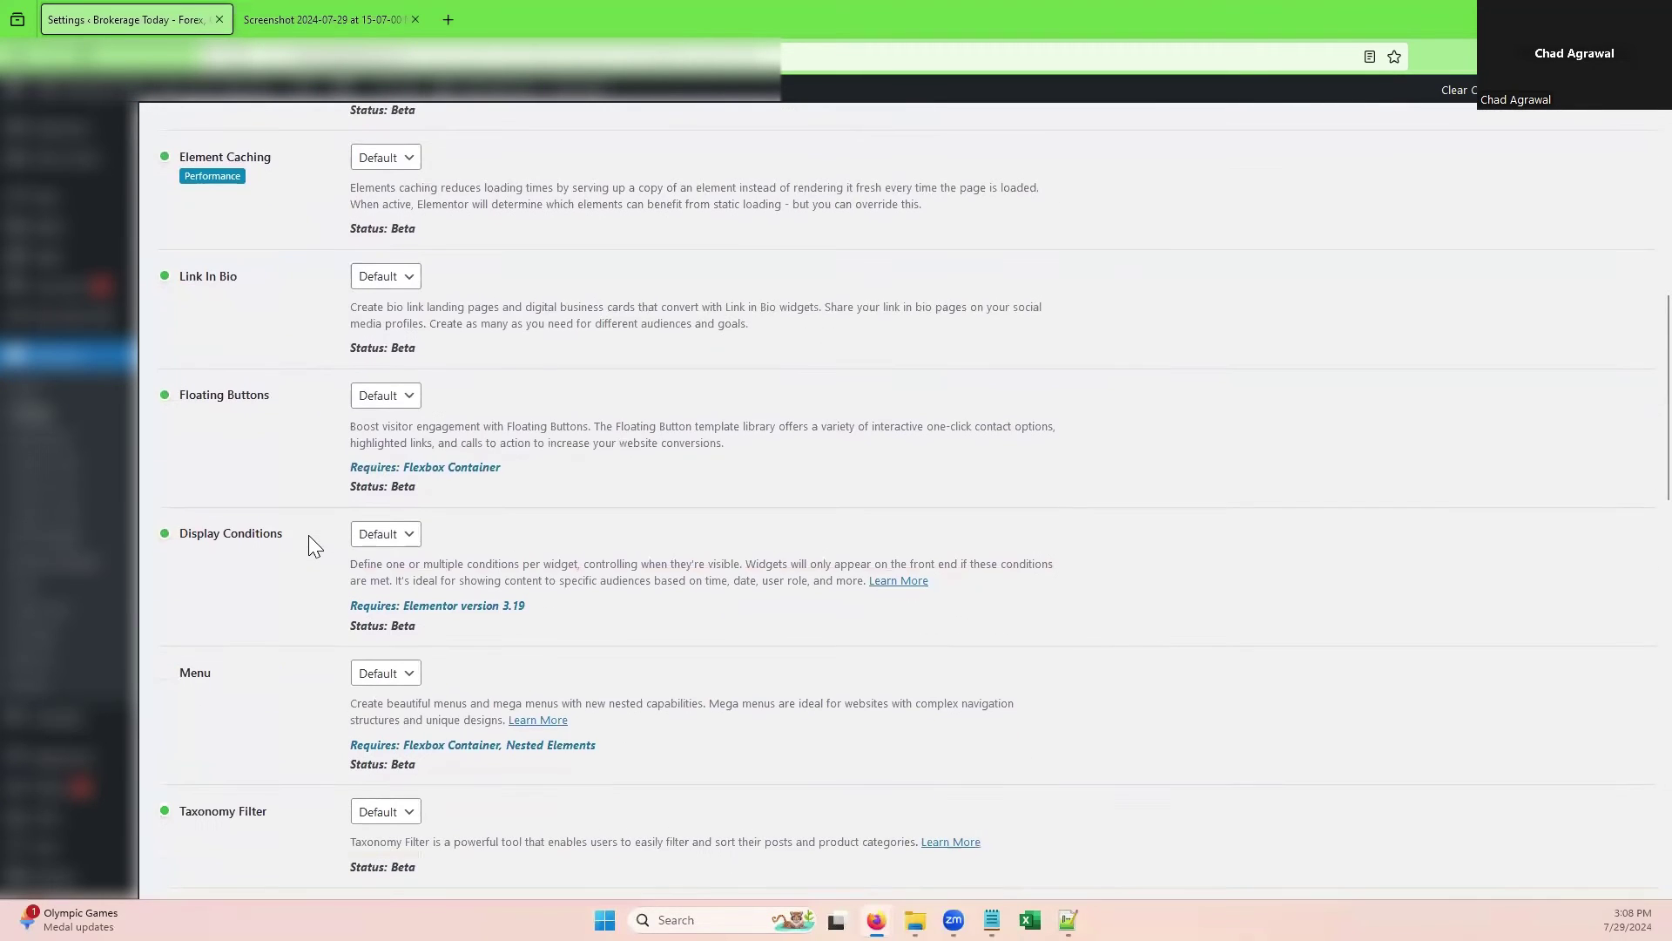
{"action": "scroll", "coordinate": [308, 535], "scroll_direction": "up", "scroll_amount": 3}
Step: Examine the Stable Features in Elementor's settings, from Improved CSS Loading and Inline Font Icons onward
{"action": "scroll", "coordinate": [272, 432], "scroll_direction": "down", "scroll_amount": 12}
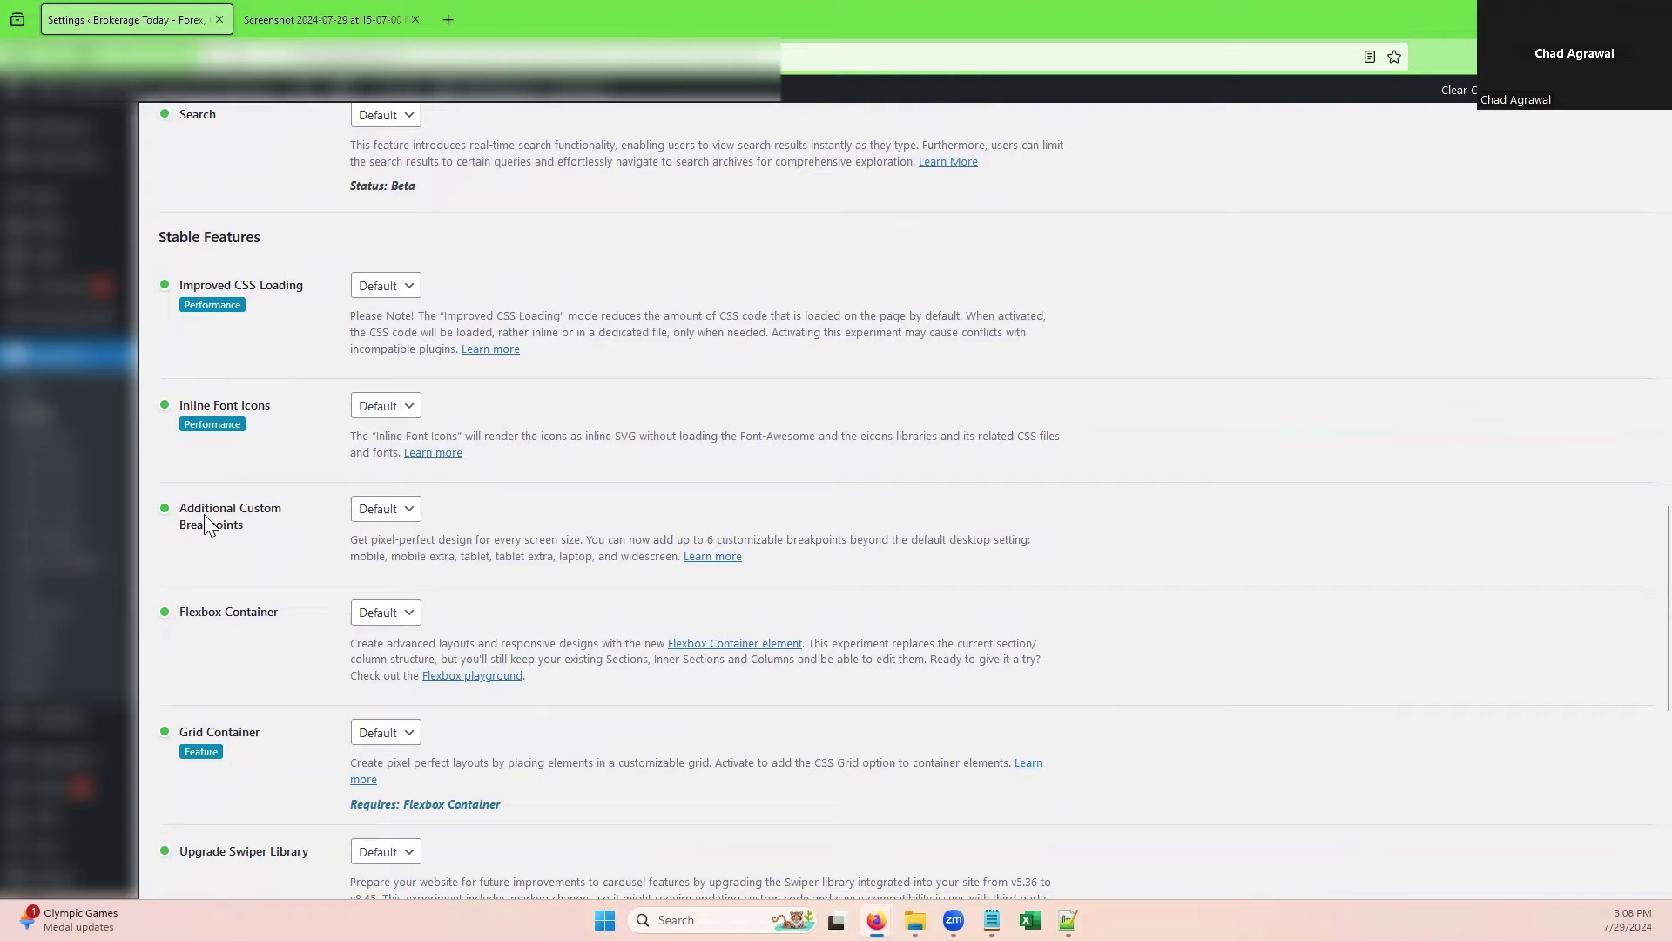
{"action": "scroll", "coordinate": [217, 610], "scroll_direction": "down", "scroll_amount": 2}
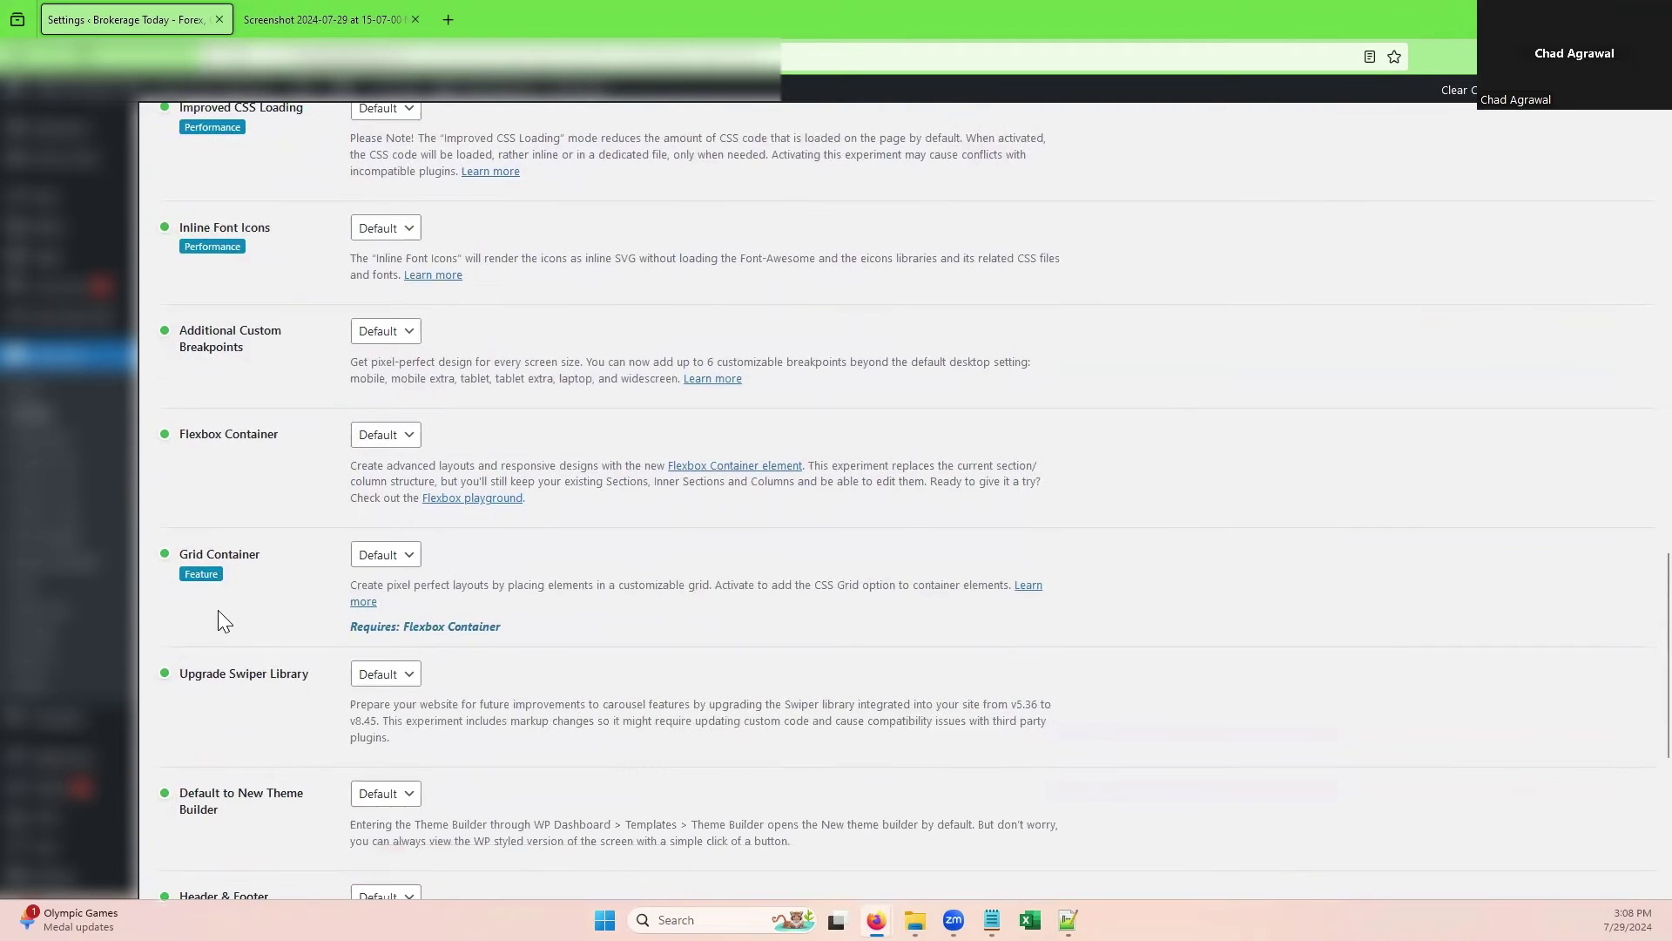
{"action": "scroll", "coordinate": [239, 580], "scroll_direction": "down", "scroll_amount": 4}
{"action": "scroll", "coordinate": [183, 616], "scroll_direction": "down", "scroll_amount": 1}
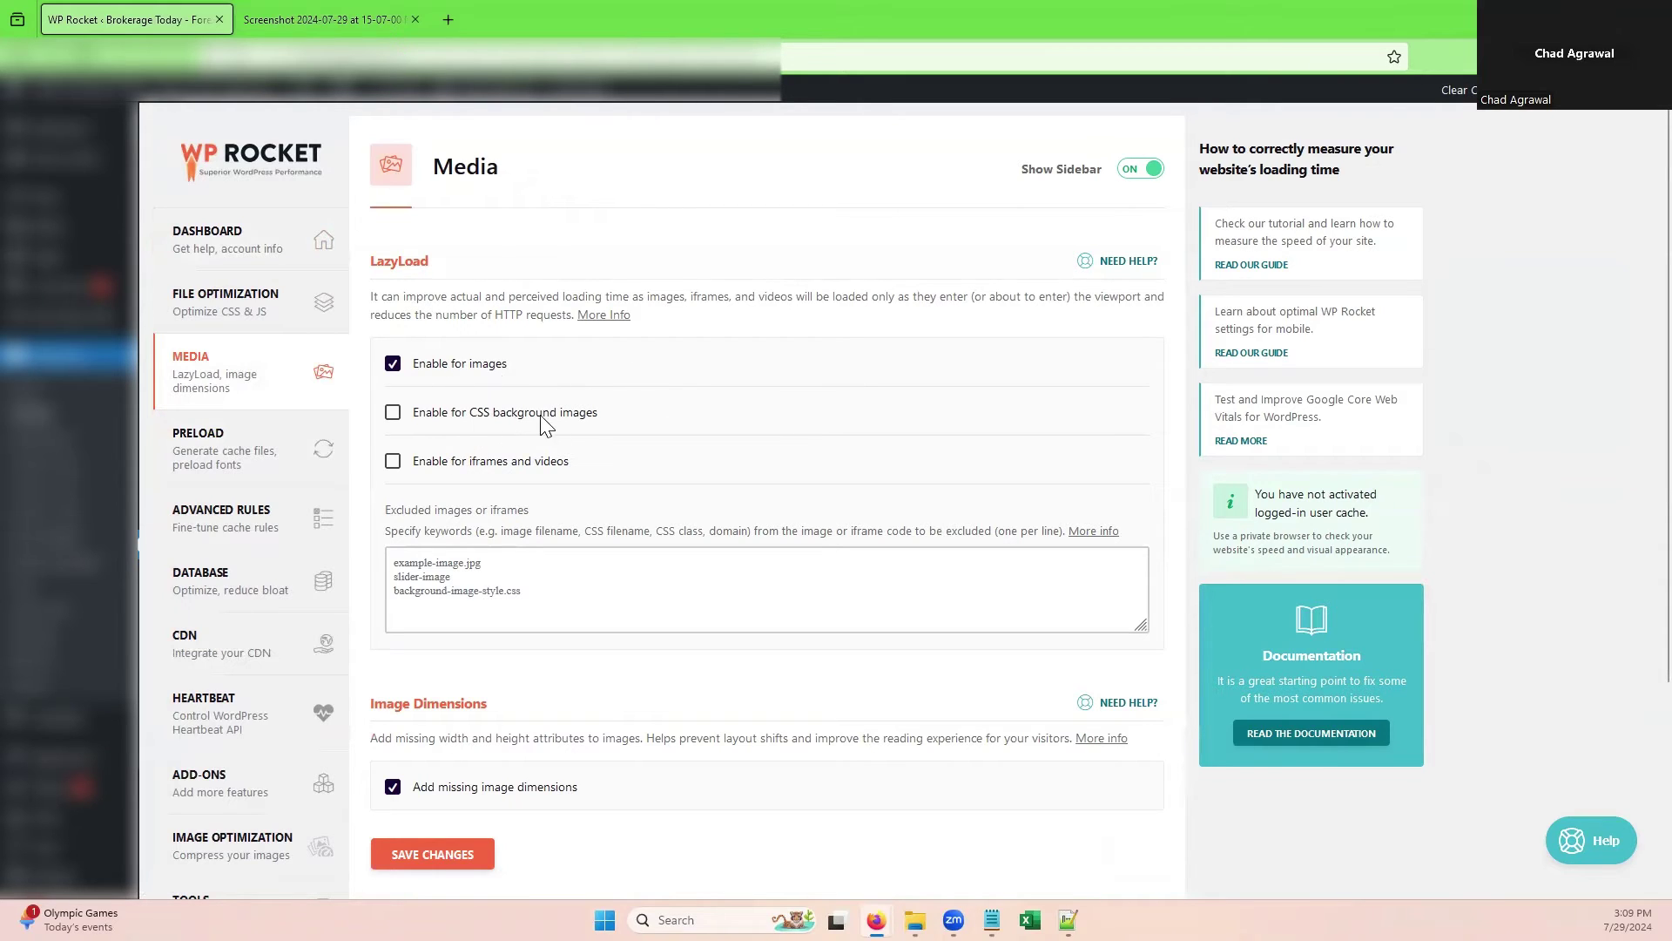
Step: Review the LazyLoad and Image Dimensions options in WP Rocket's Media settings
{"action": "scroll", "coordinate": [622, 427], "scroll_direction": "down", "scroll_amount": 2}
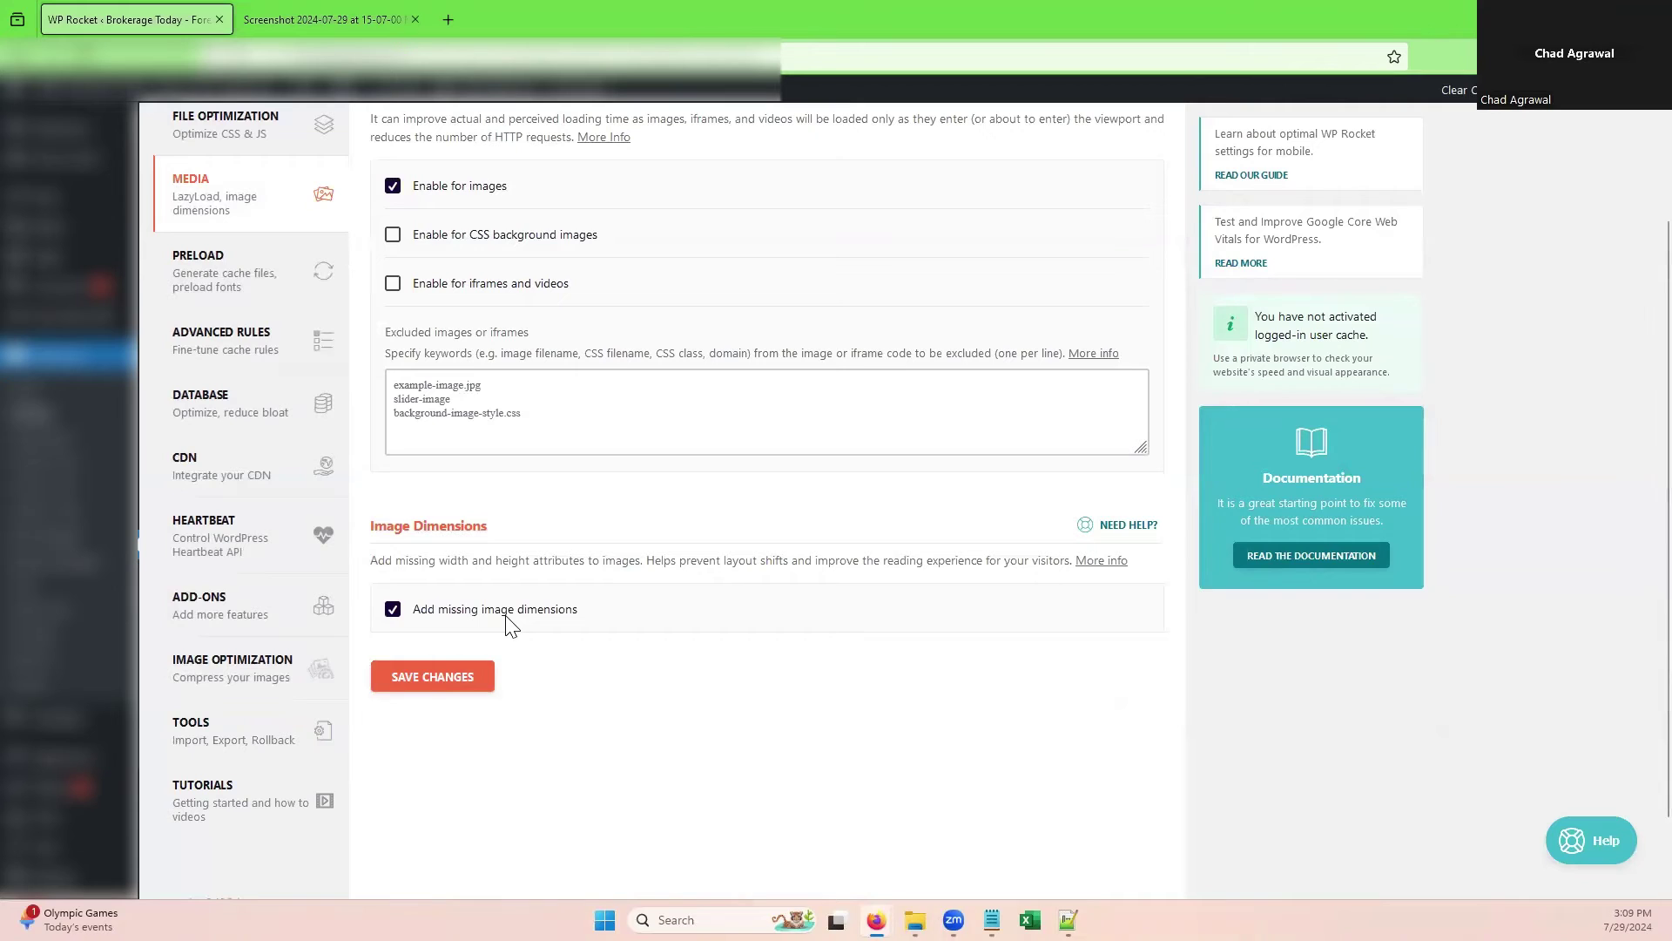
{"action": "scroll", "coordinate": [657, 589], "scroll_direction": "up", "scroll_amount": 2}
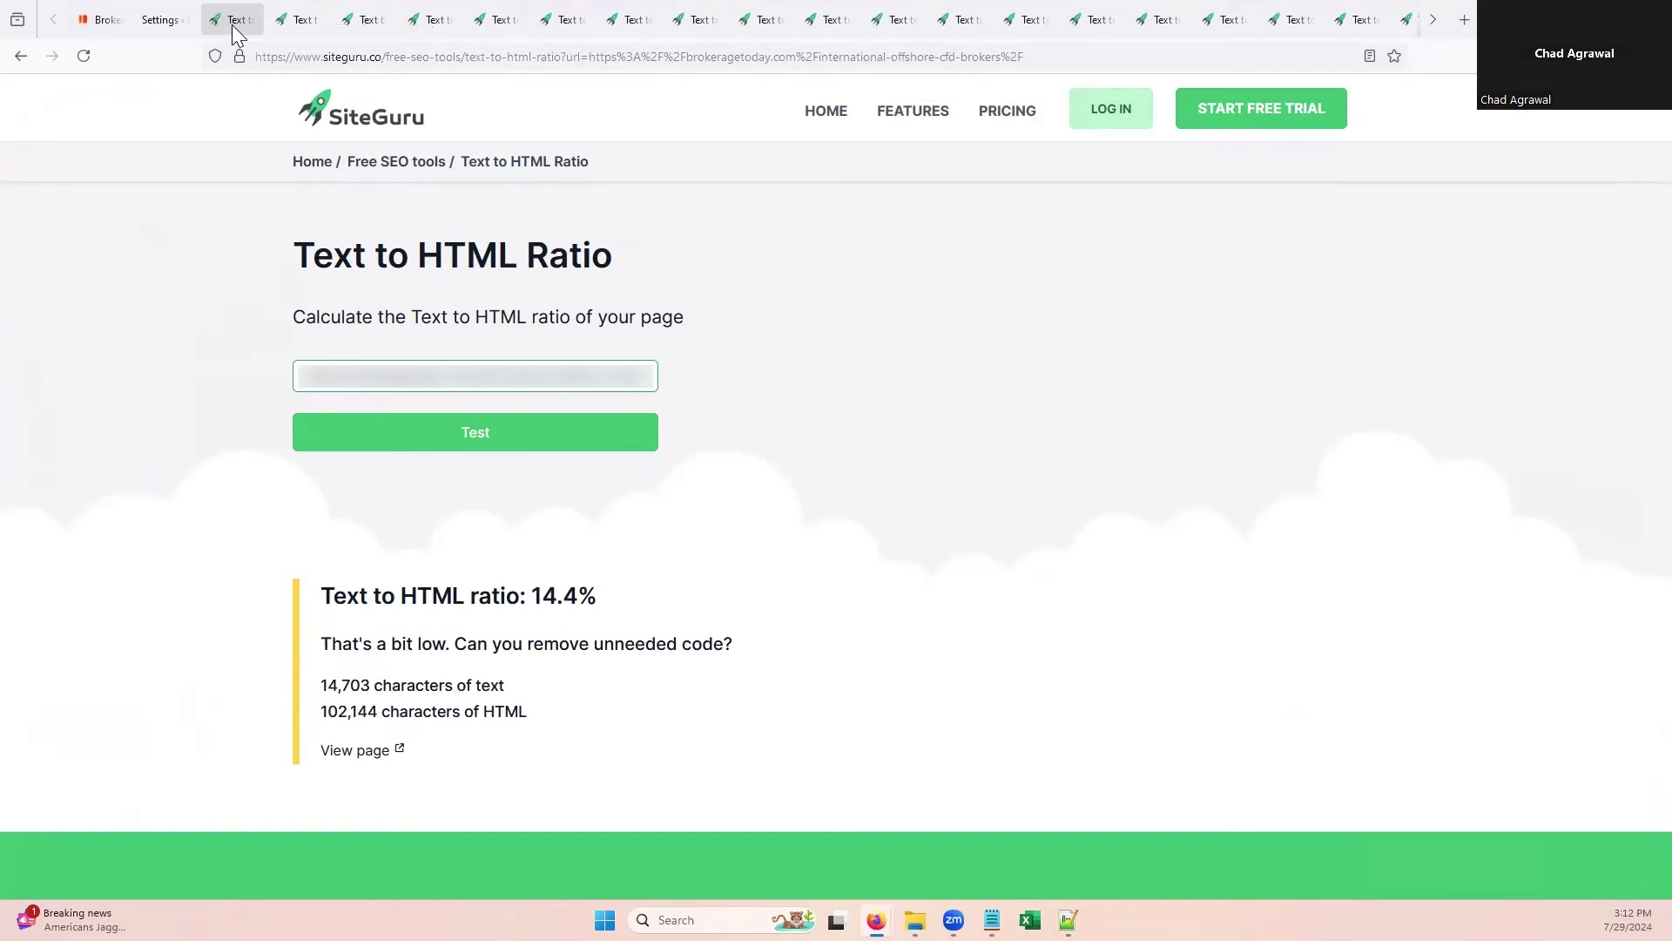
Step: Compare the text to HTML ratios and character counts in the first eight open SiteGuru results, highlighting the character counts
{"action": "left_click", "coordinate": [232, 24]}
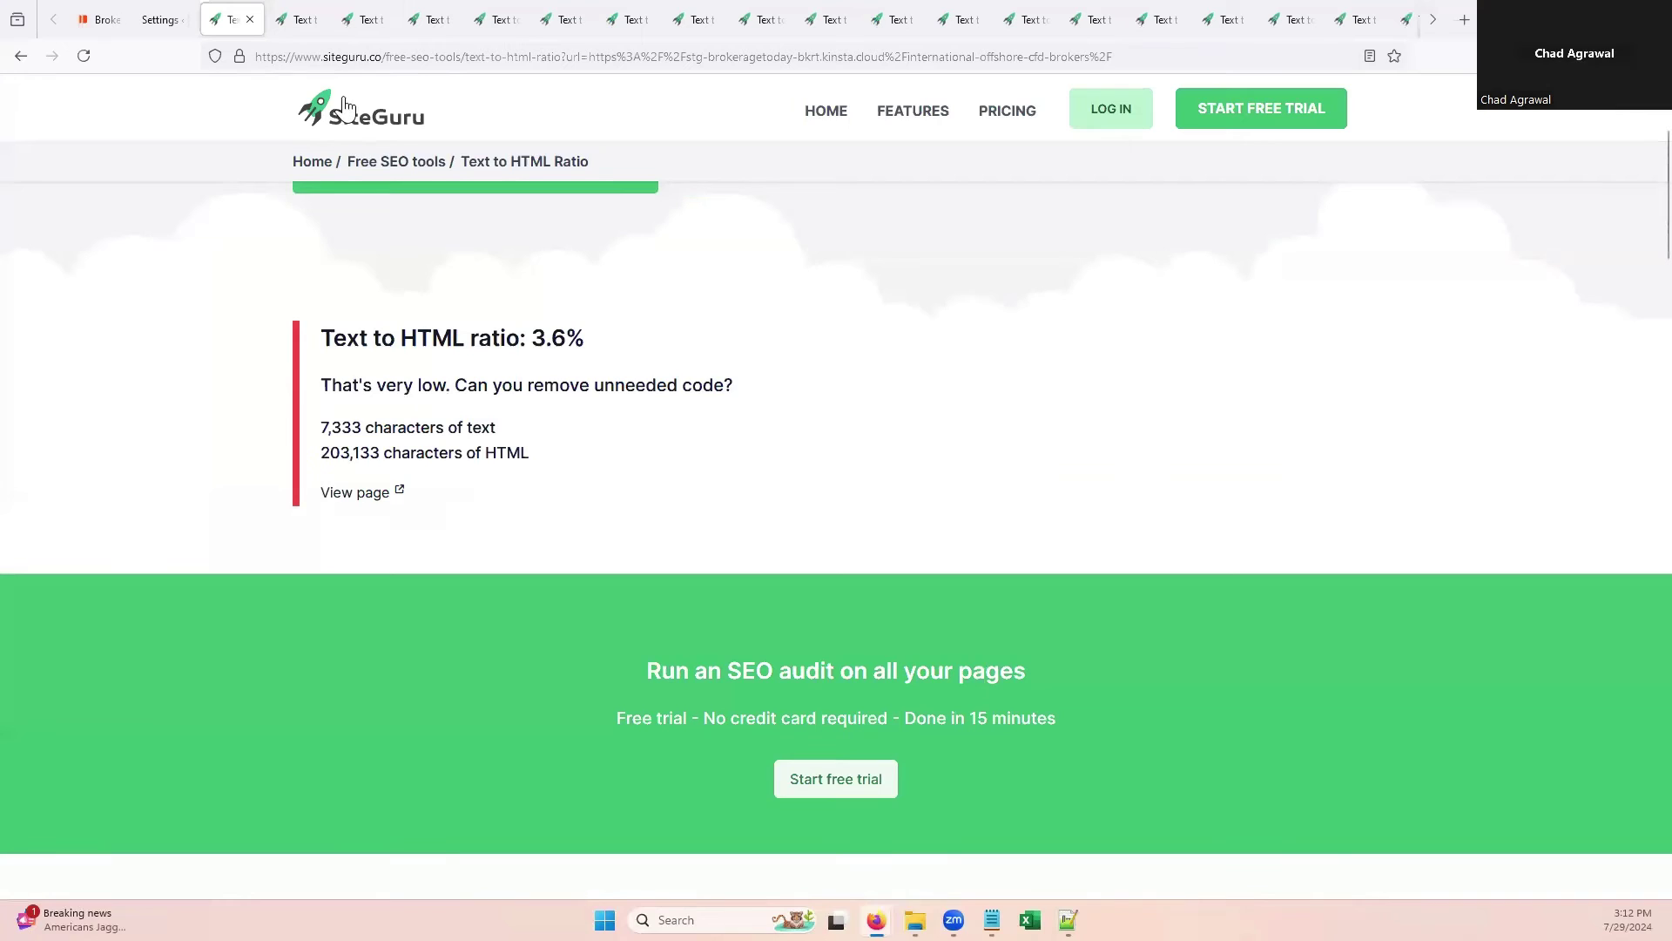
{"action": "left_click", "coordinate": [306, 24]}
{"action": "left_click_drag", "start_coordinate": [320, 453], "coordinate": [418, 453]}
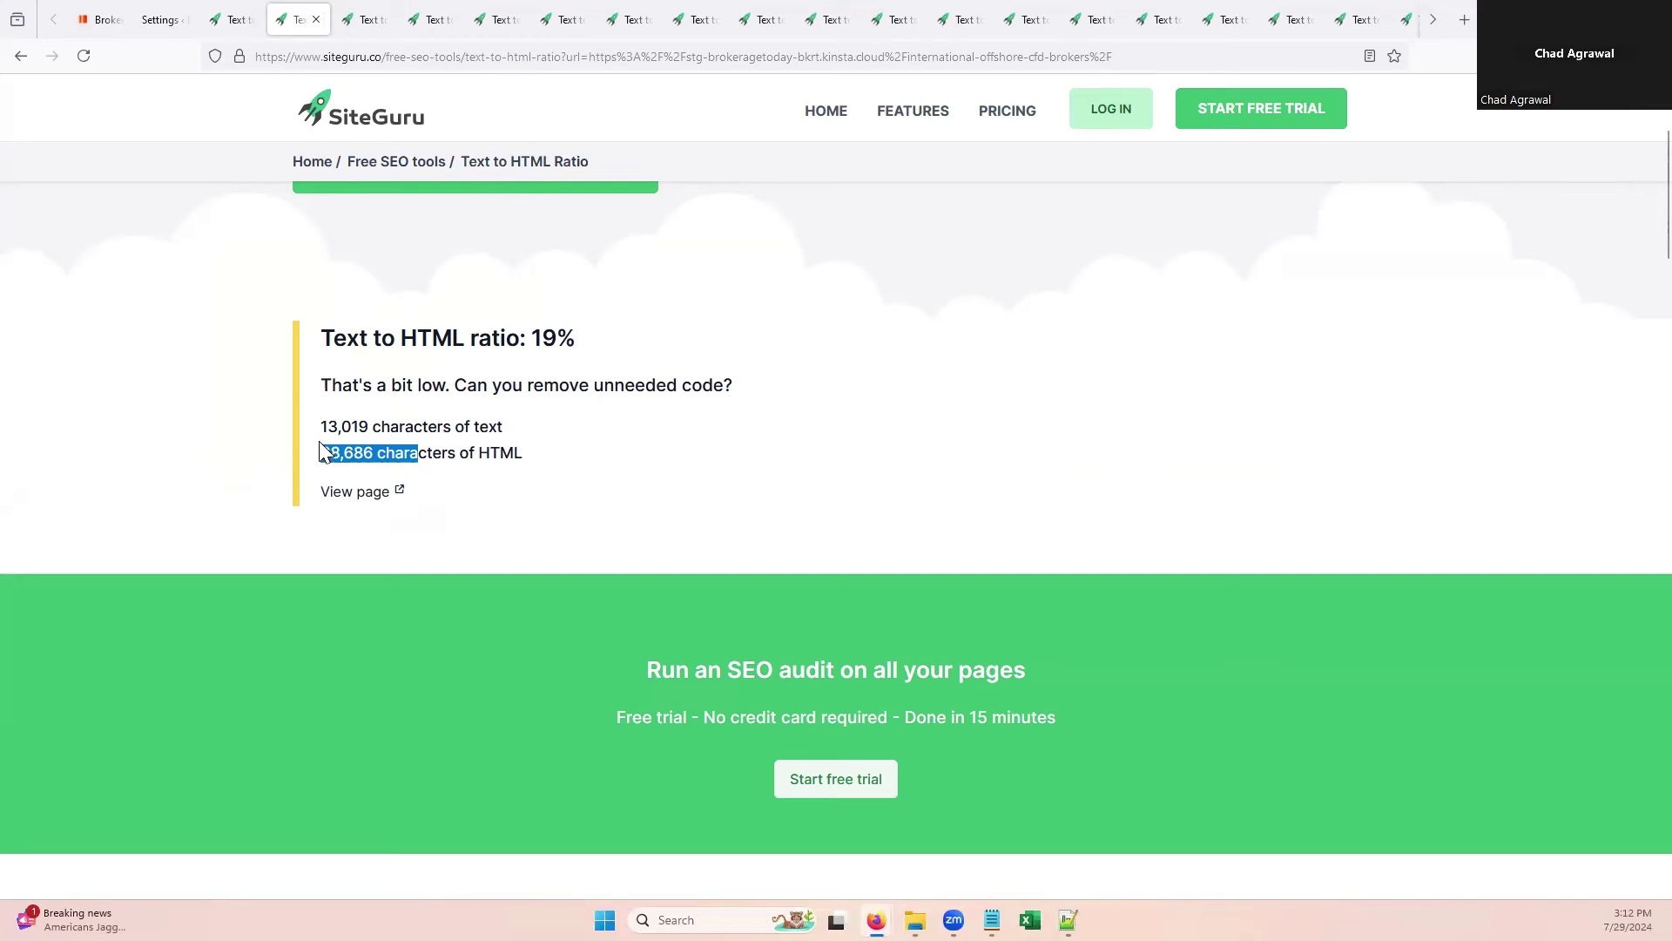
{"action": "left_click", "coordinate": [359, 21]}
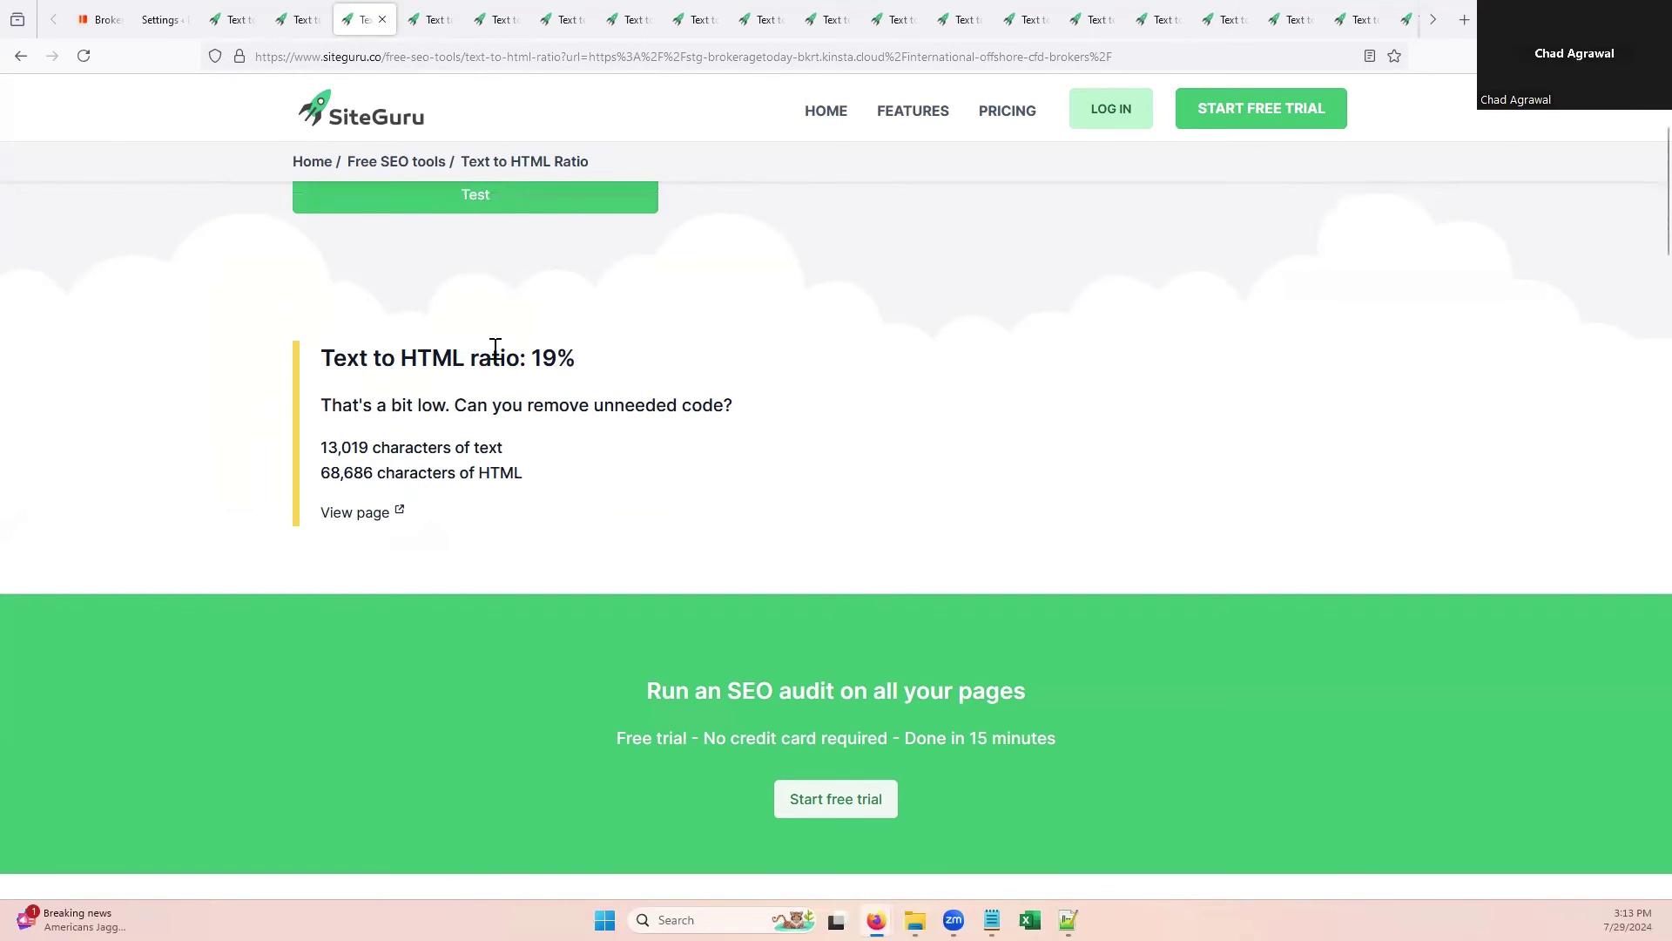
{"action": "left_click", "coordinate": [444, 24]}
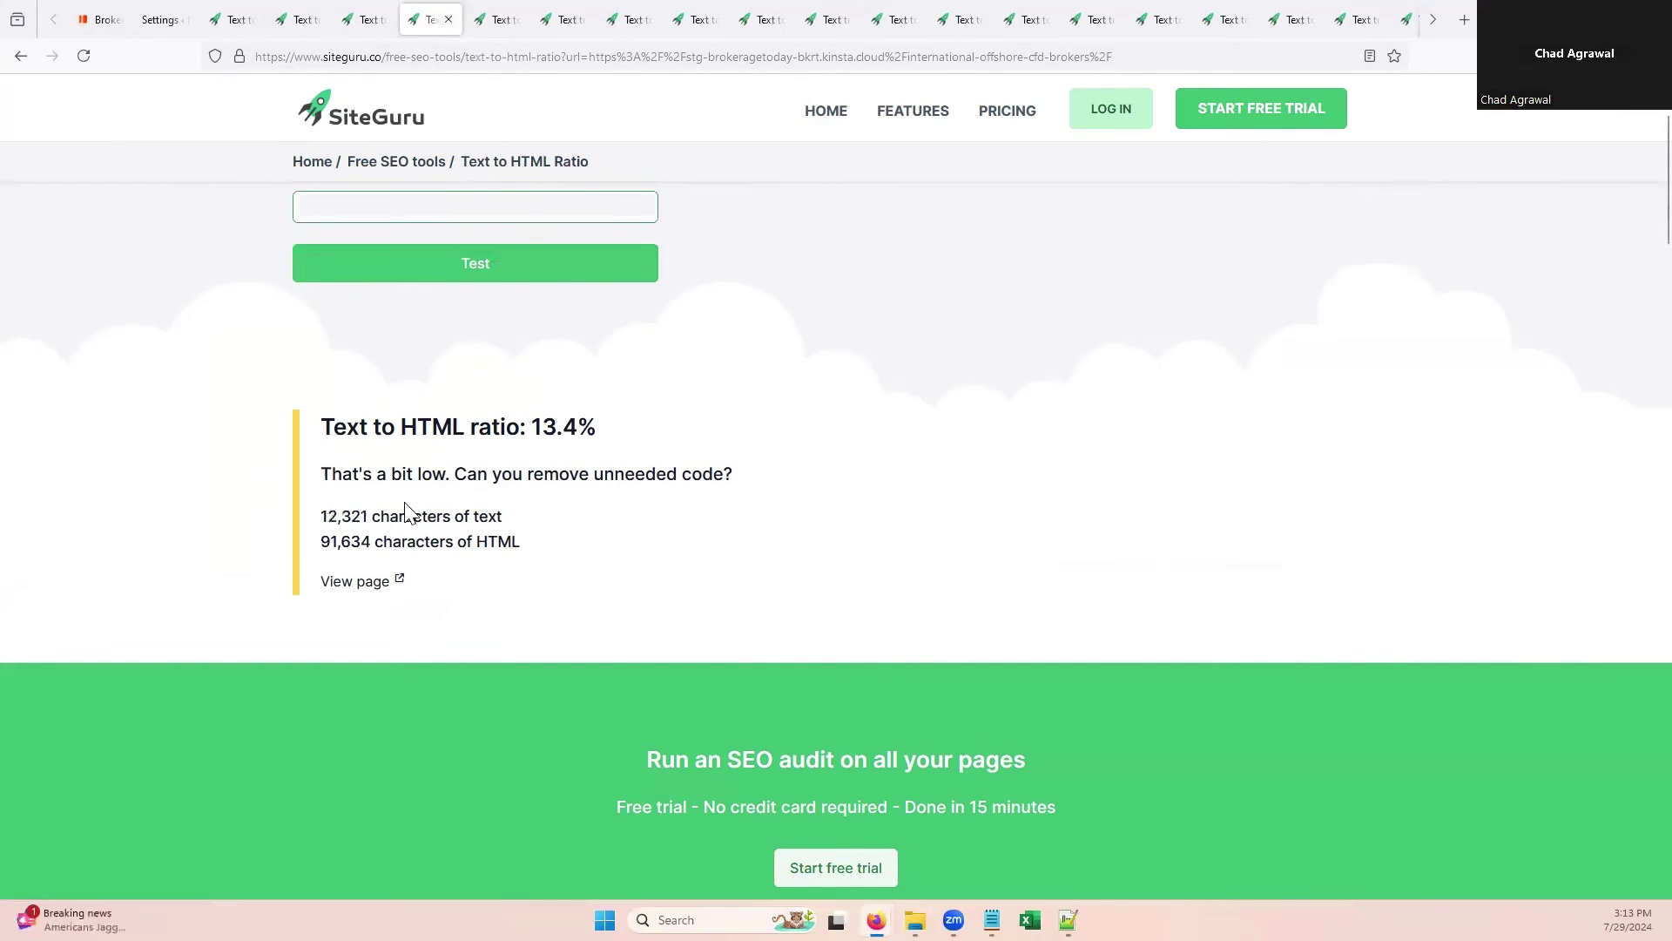
{"action": "left_click_drag", "start_coordinate": [370, 516], "coordinate": [526, 530]}
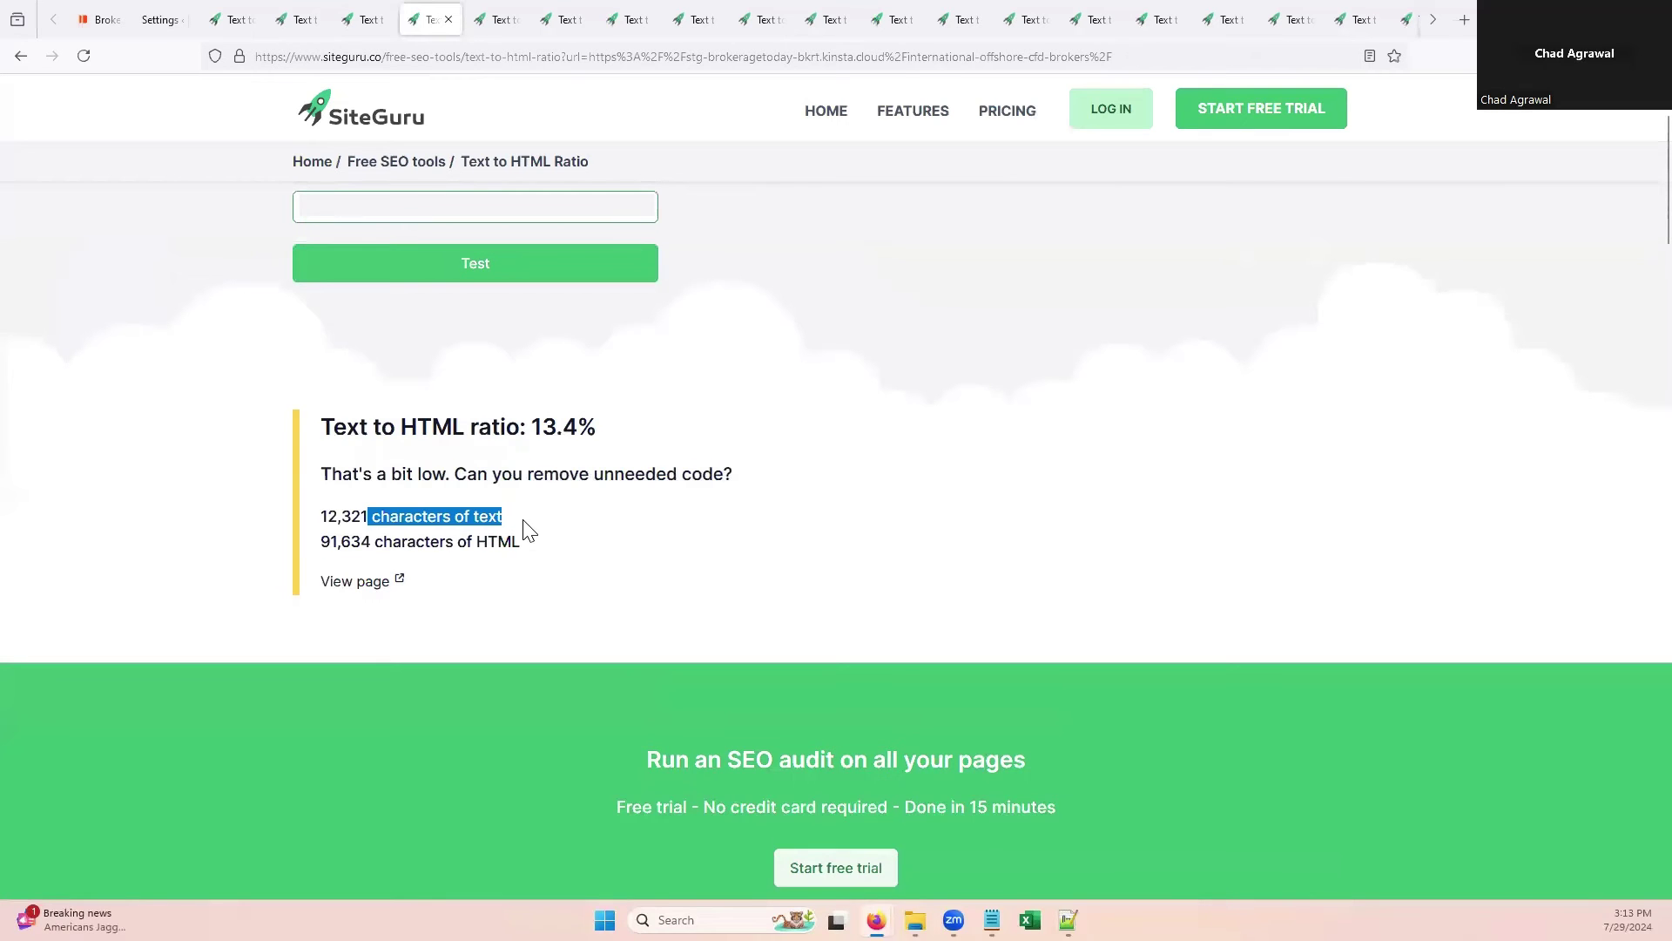
{"action": "left_click", "coordinate": [502, 28]}
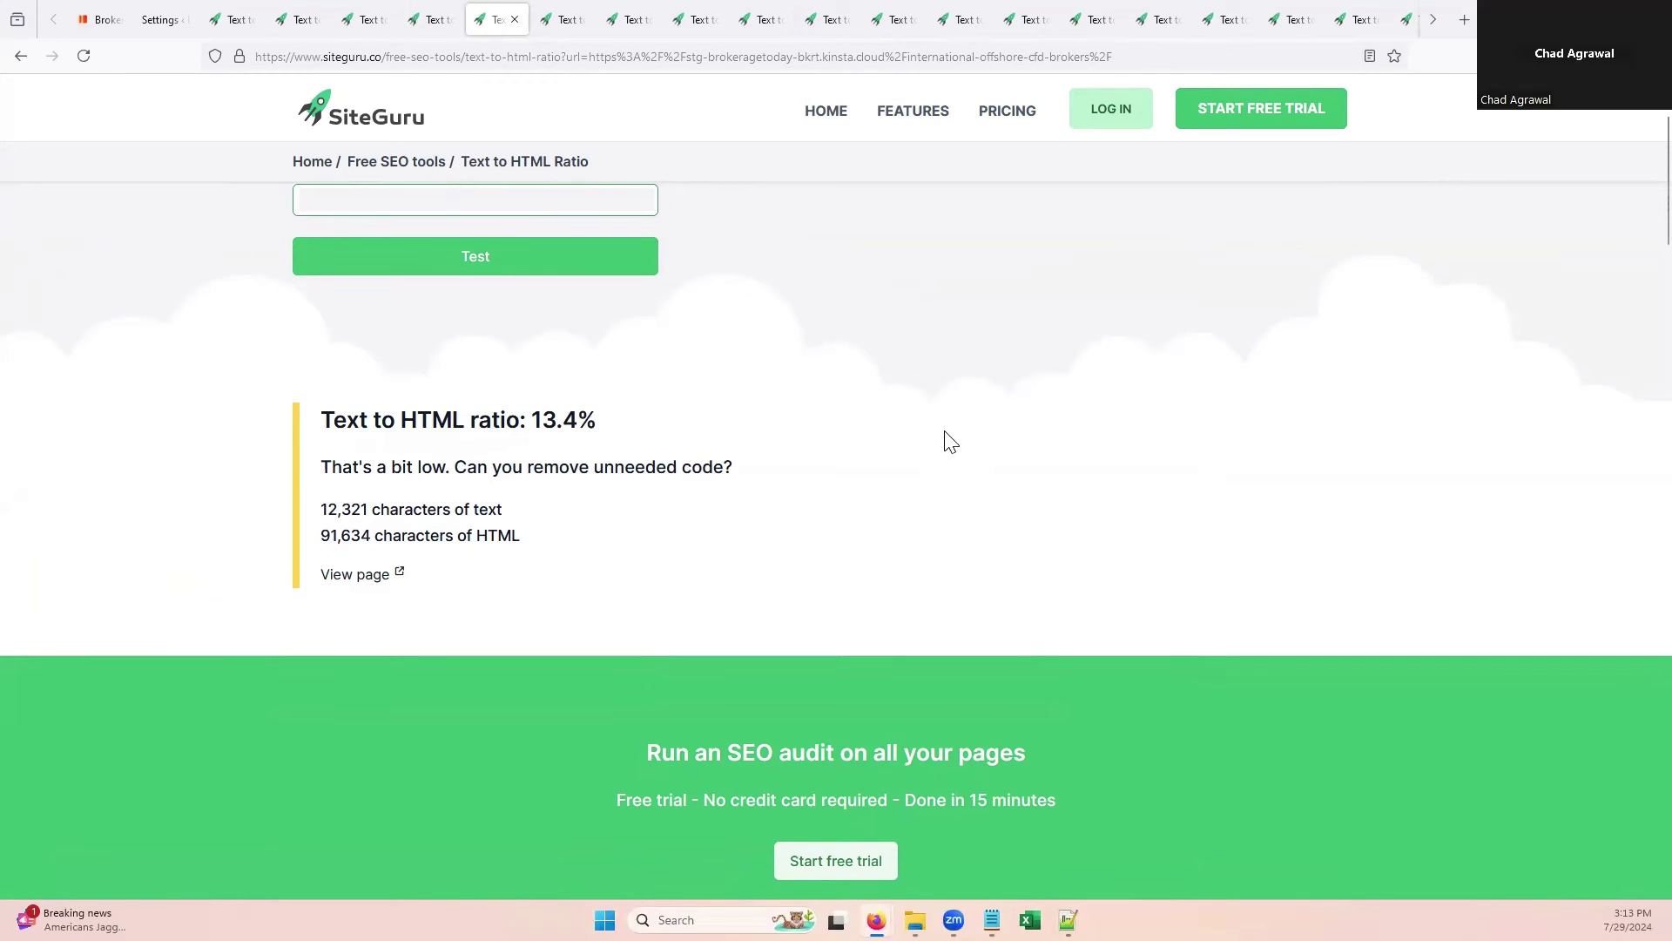
{"action": "left_click", "coordinate": [557, 21]}
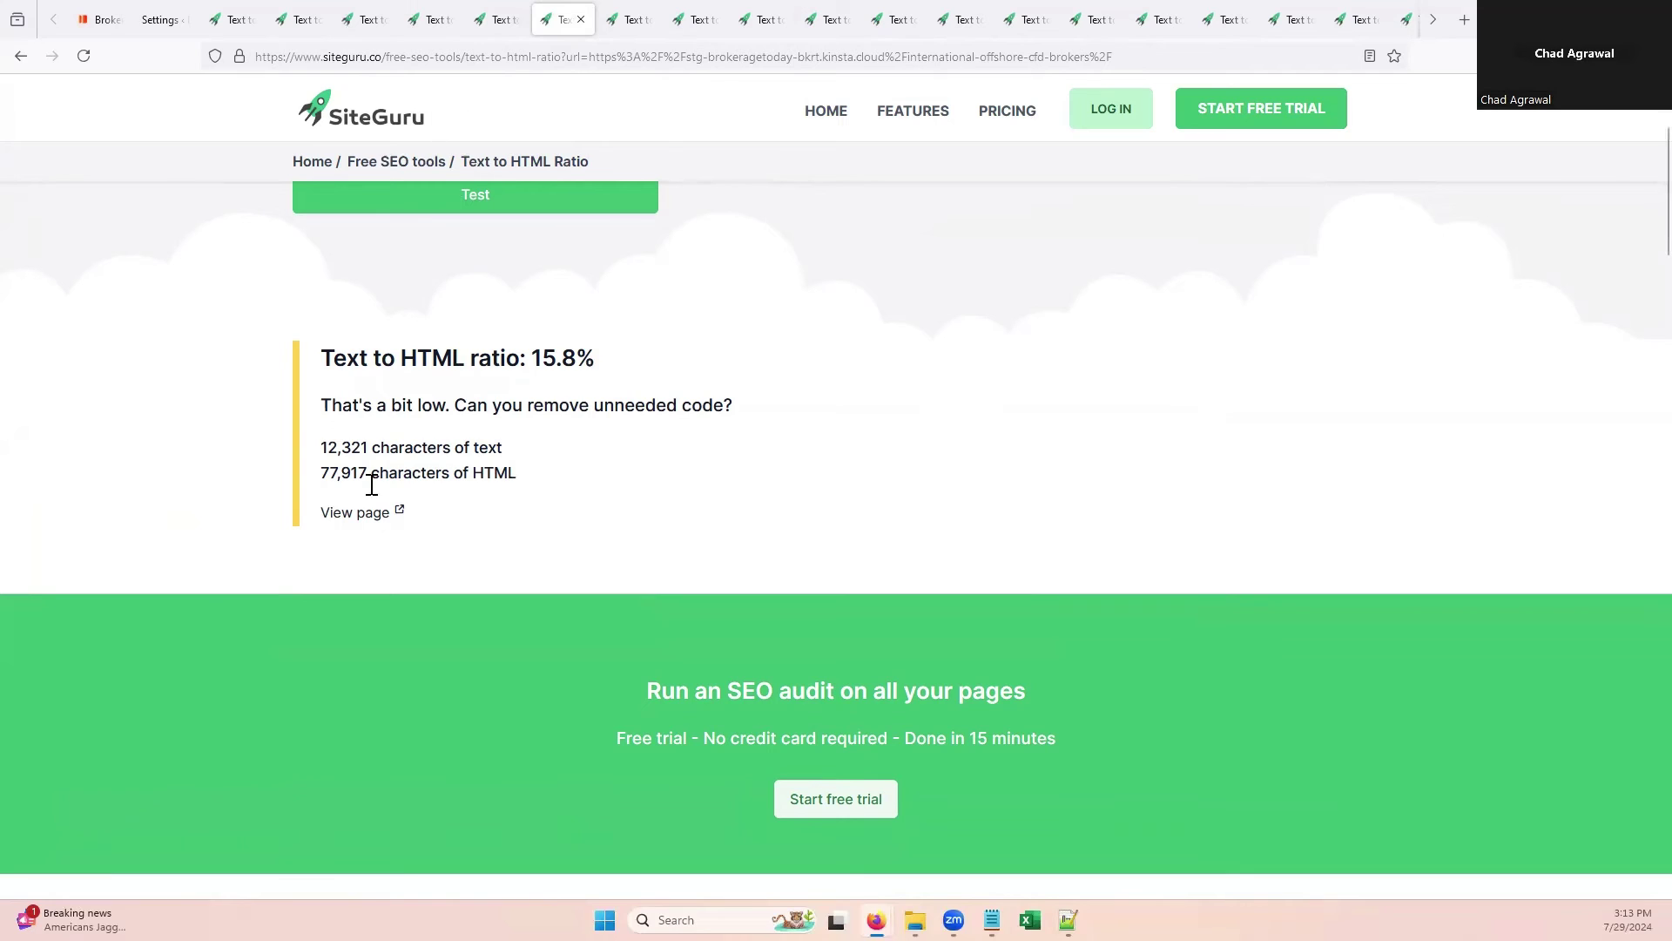
{"action": "left_click", "coordinate": [636, 29]}
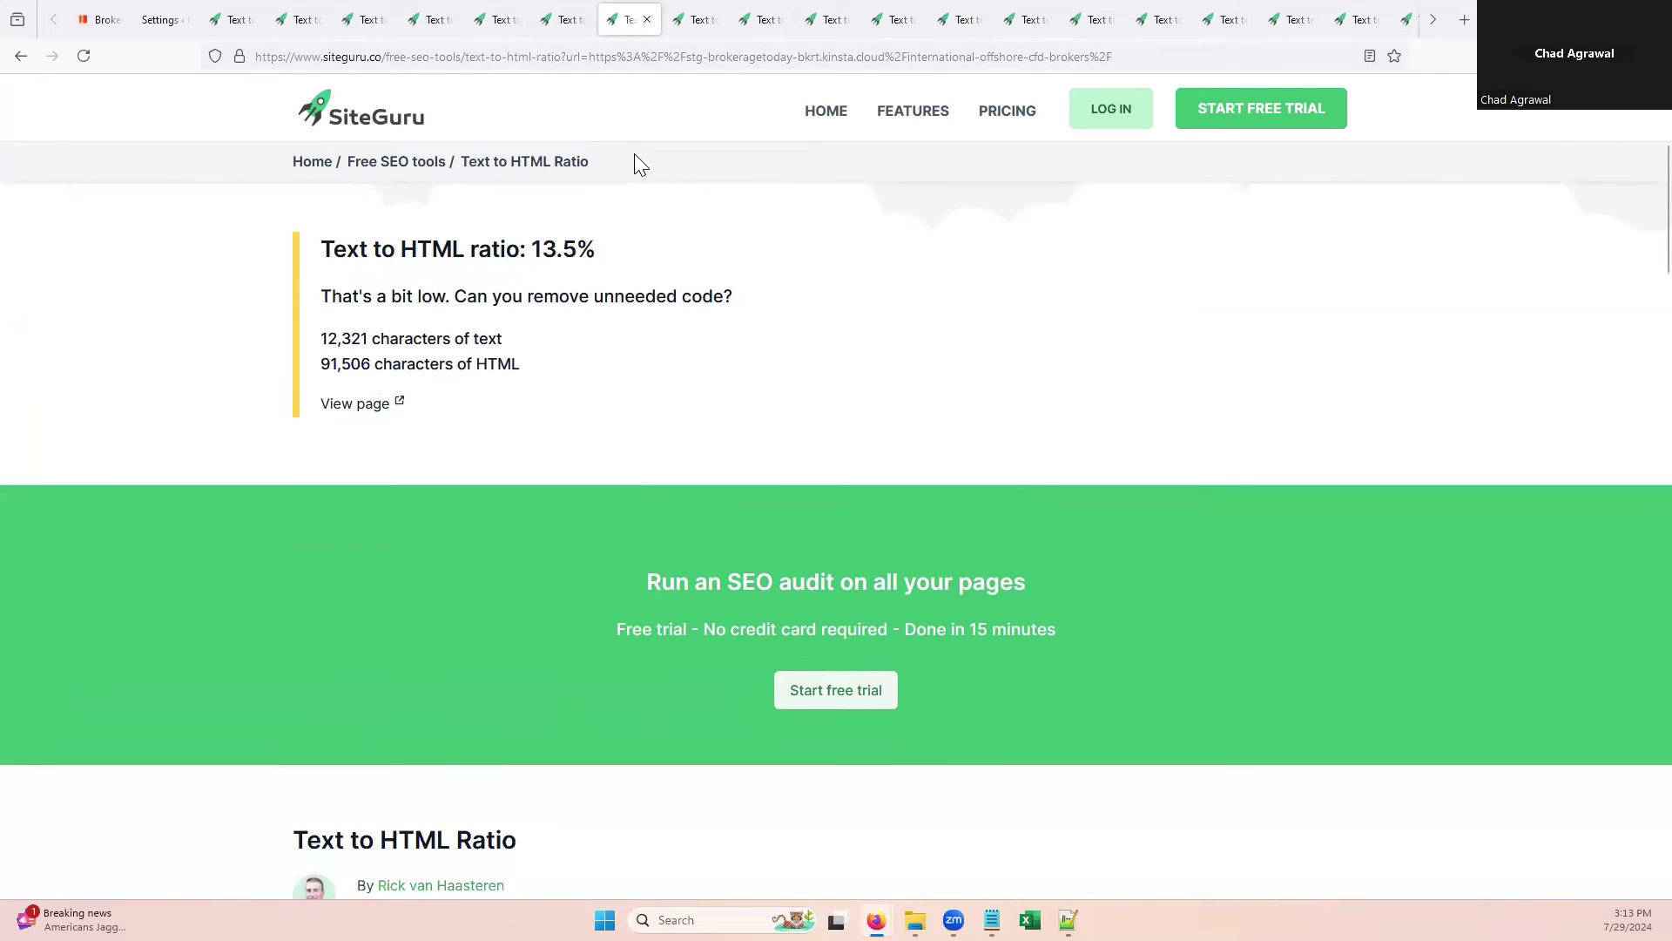
{"action": "left_click", "coordinate": [697, 33]}
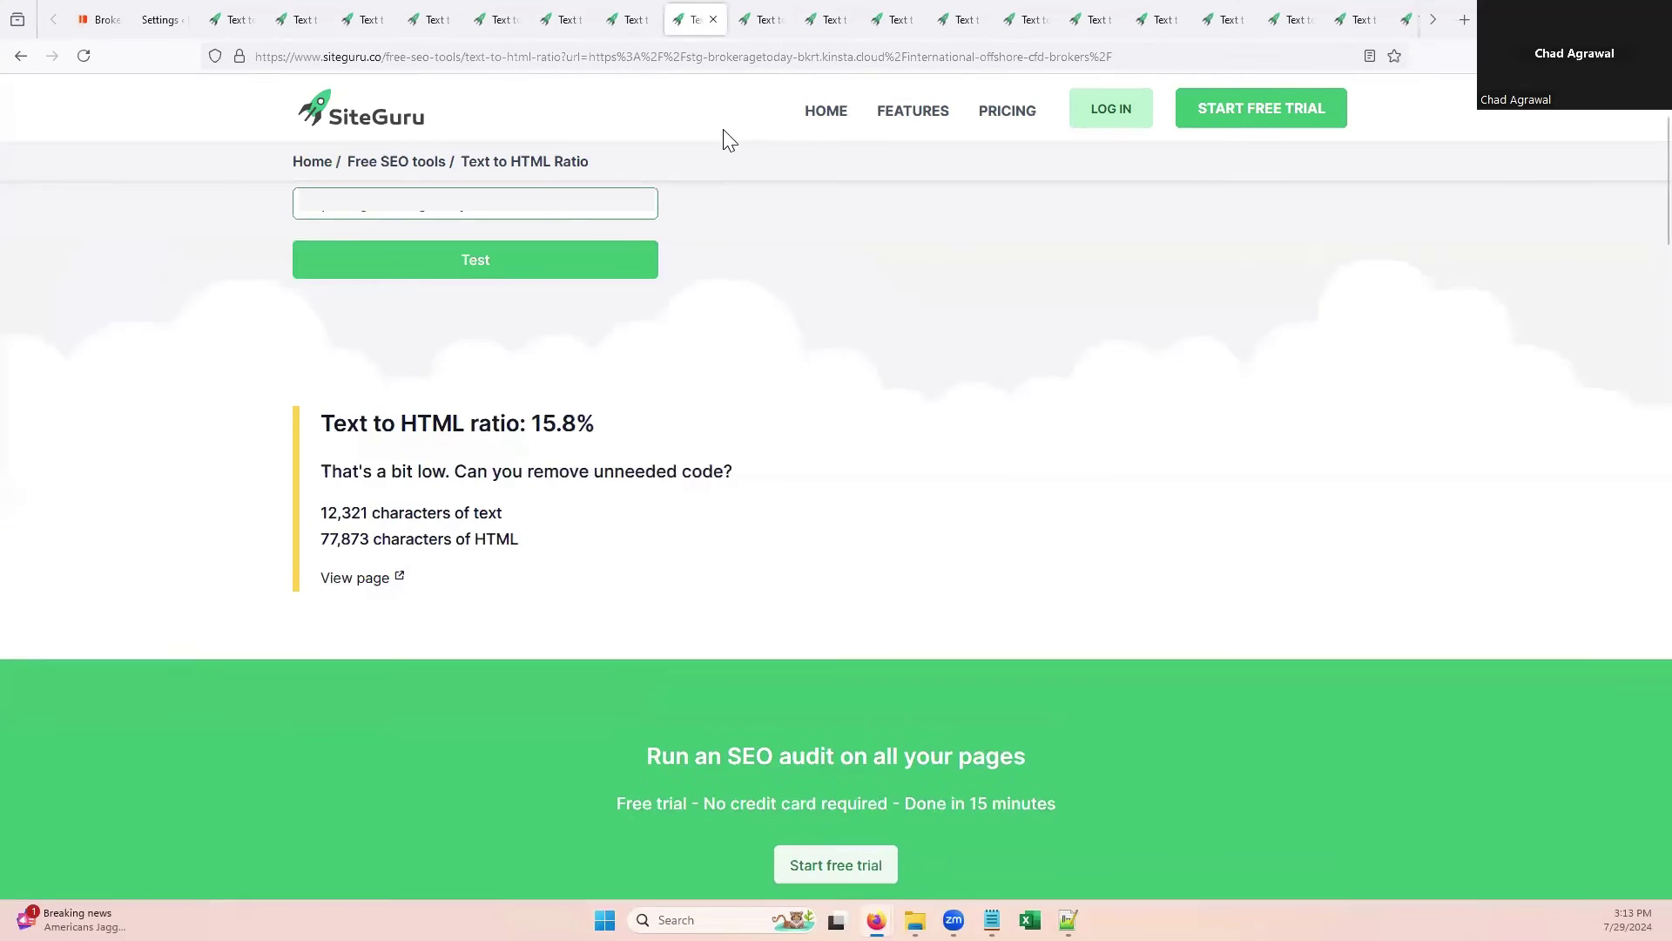
Step: Check the tested page address, text to HTML ratio and character counts in the ninth to fifteenth SiteGuru results
{"action": "left_click", "coordinate": [756, 26]}
{"action": "left_click", "coordinate": [826, 26]}
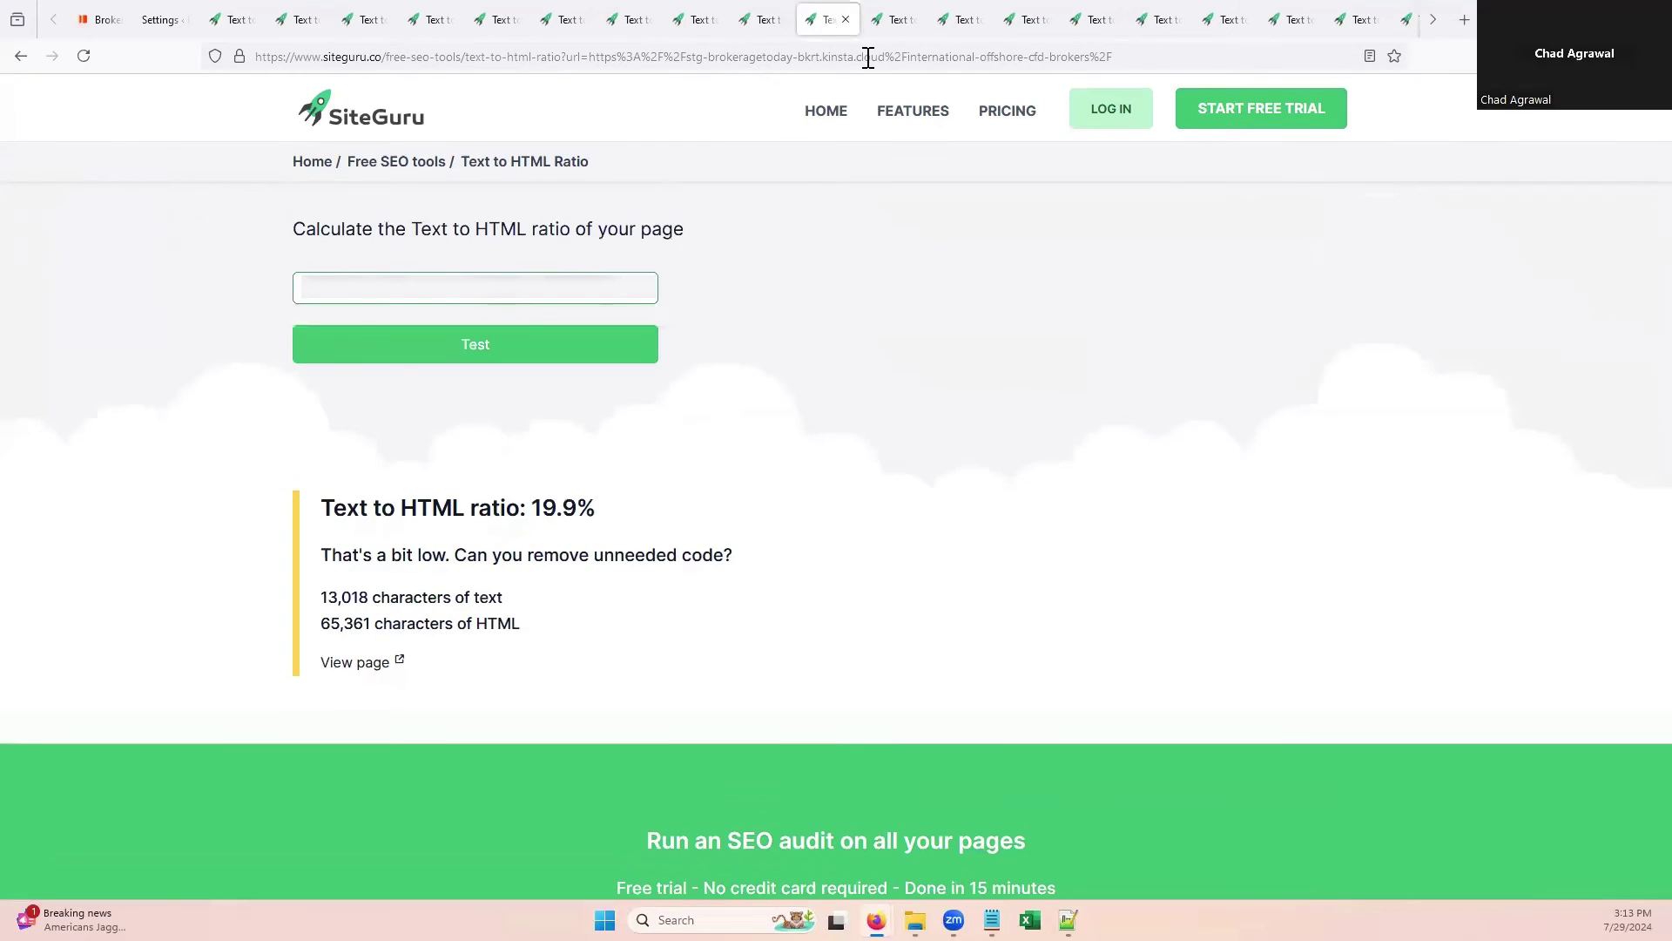
{"action": "left_click", "coordinate": [892, 26]}
{"action": "scroll", "coordinate": [829, 427], "scroll_direction": "up", "scroll_amount": 3}
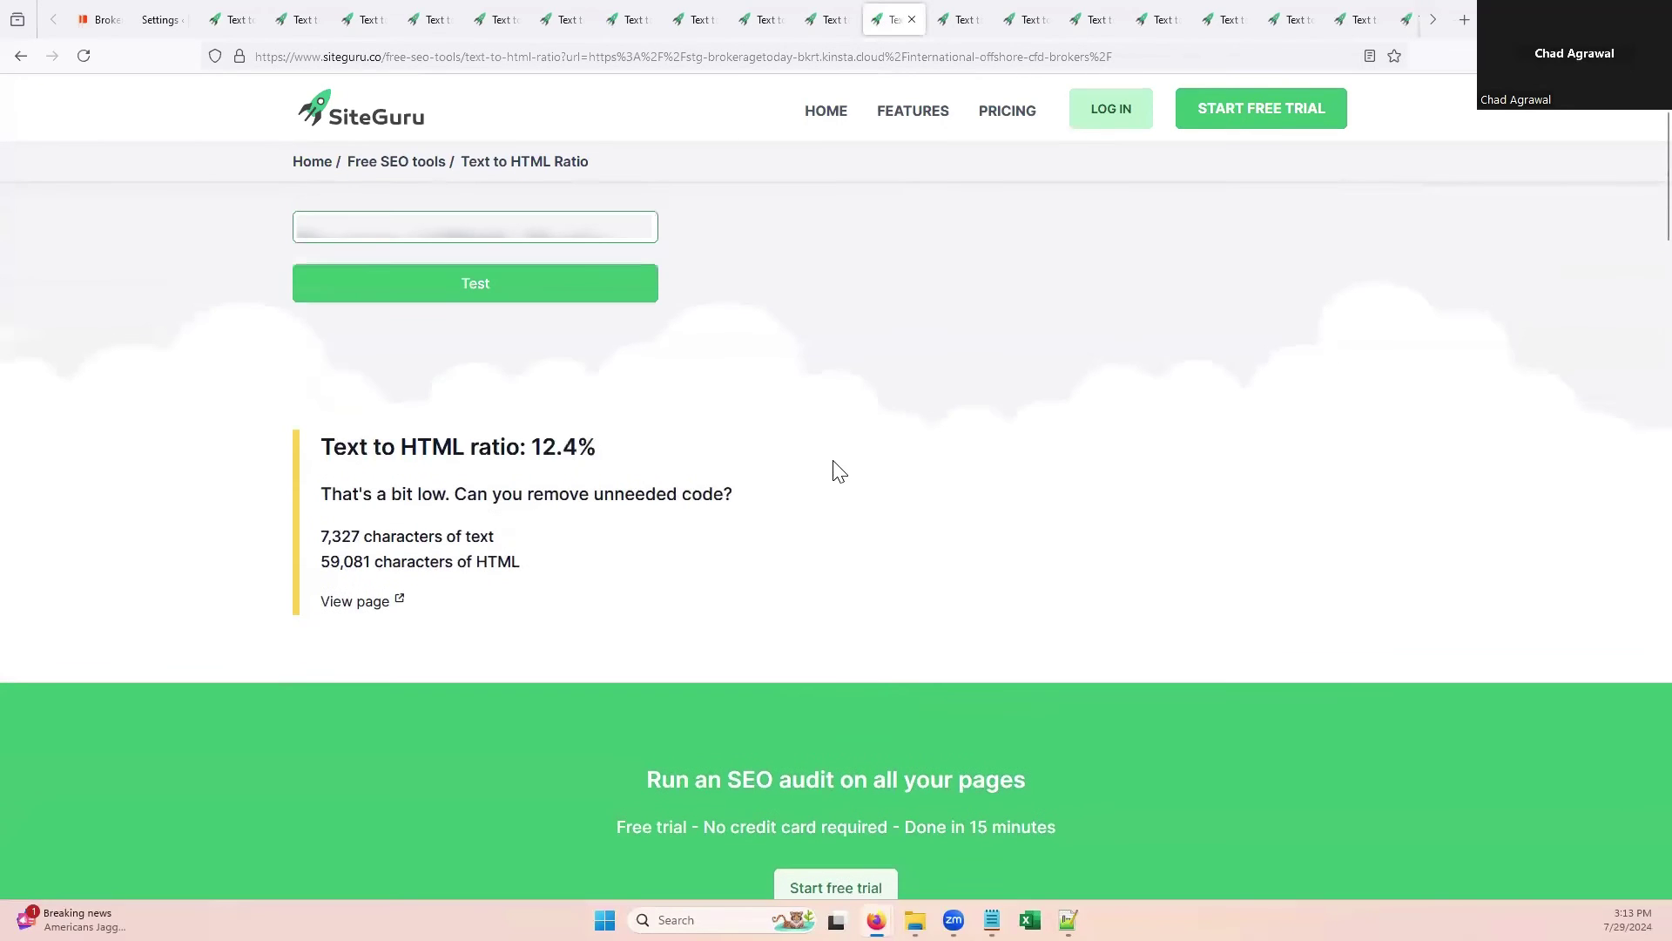
{"action": "left_click", "coordinate": [957, 29]}
{"action": "scroll", "coordinate": [1010, 514], "scroll_direction": "up", "scroll_amount": 5}
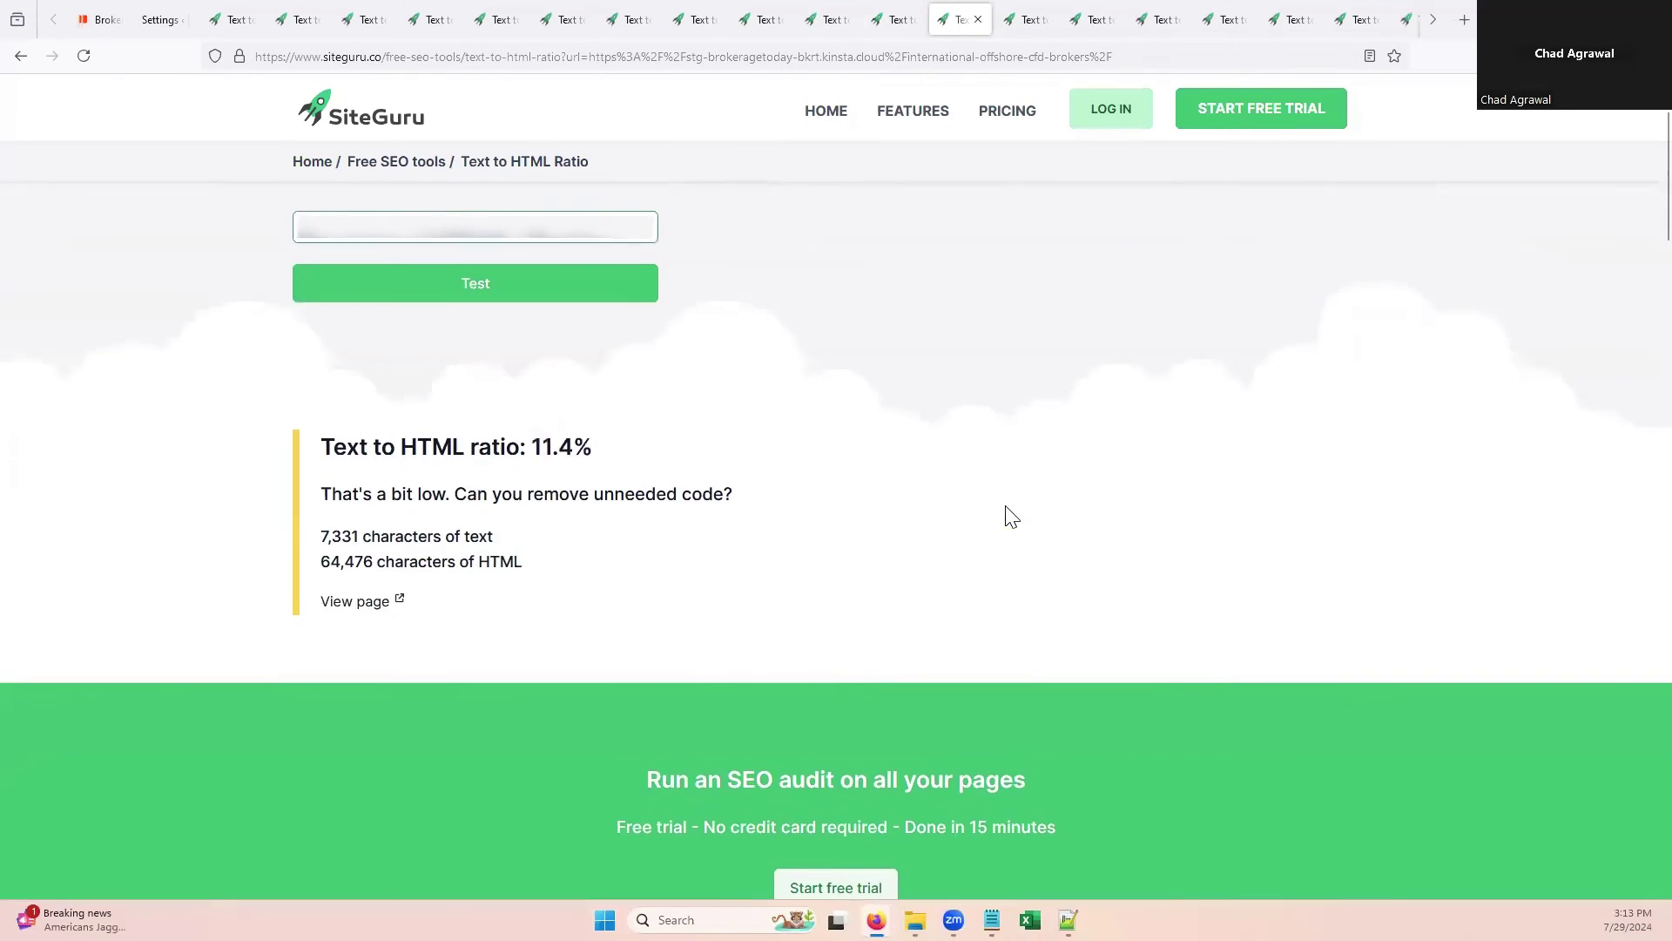
{"action": "left_click", "coordinate": [1025, 21]}
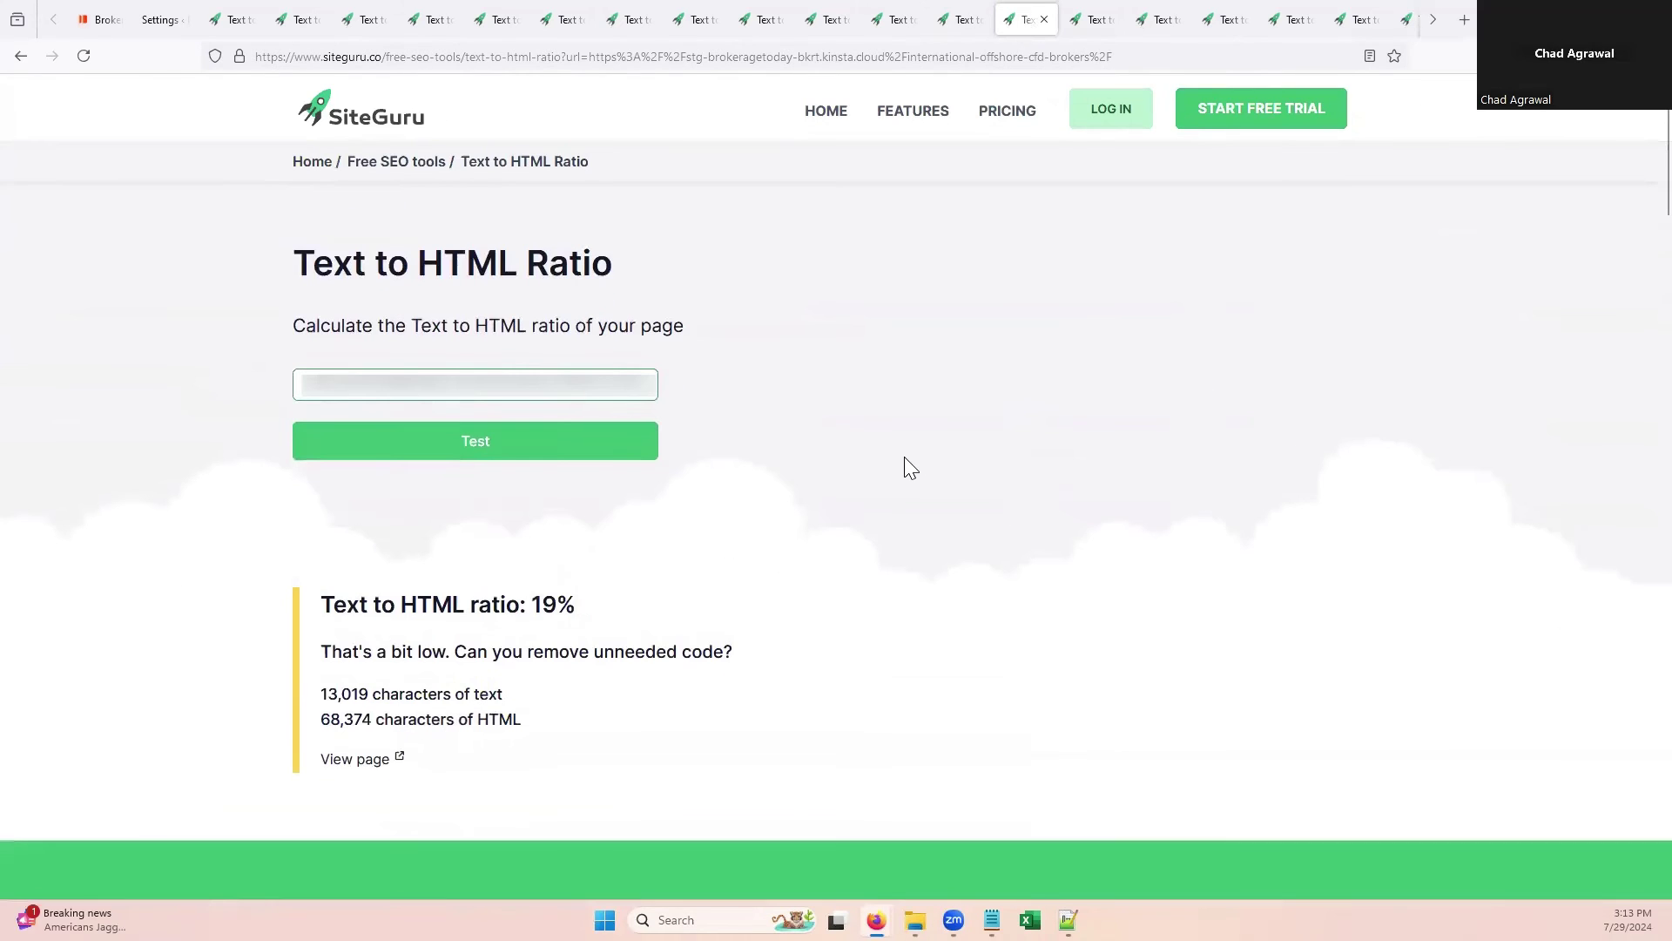
{"action": "left_click", "coordinate": [1091, 20]}
{"action": "scroll", "coordinate": [1037, 479], "scroll_direction": "up", "scroll_amount": 2}
{"action": "left_click", "coordinate": [1162, 23]}
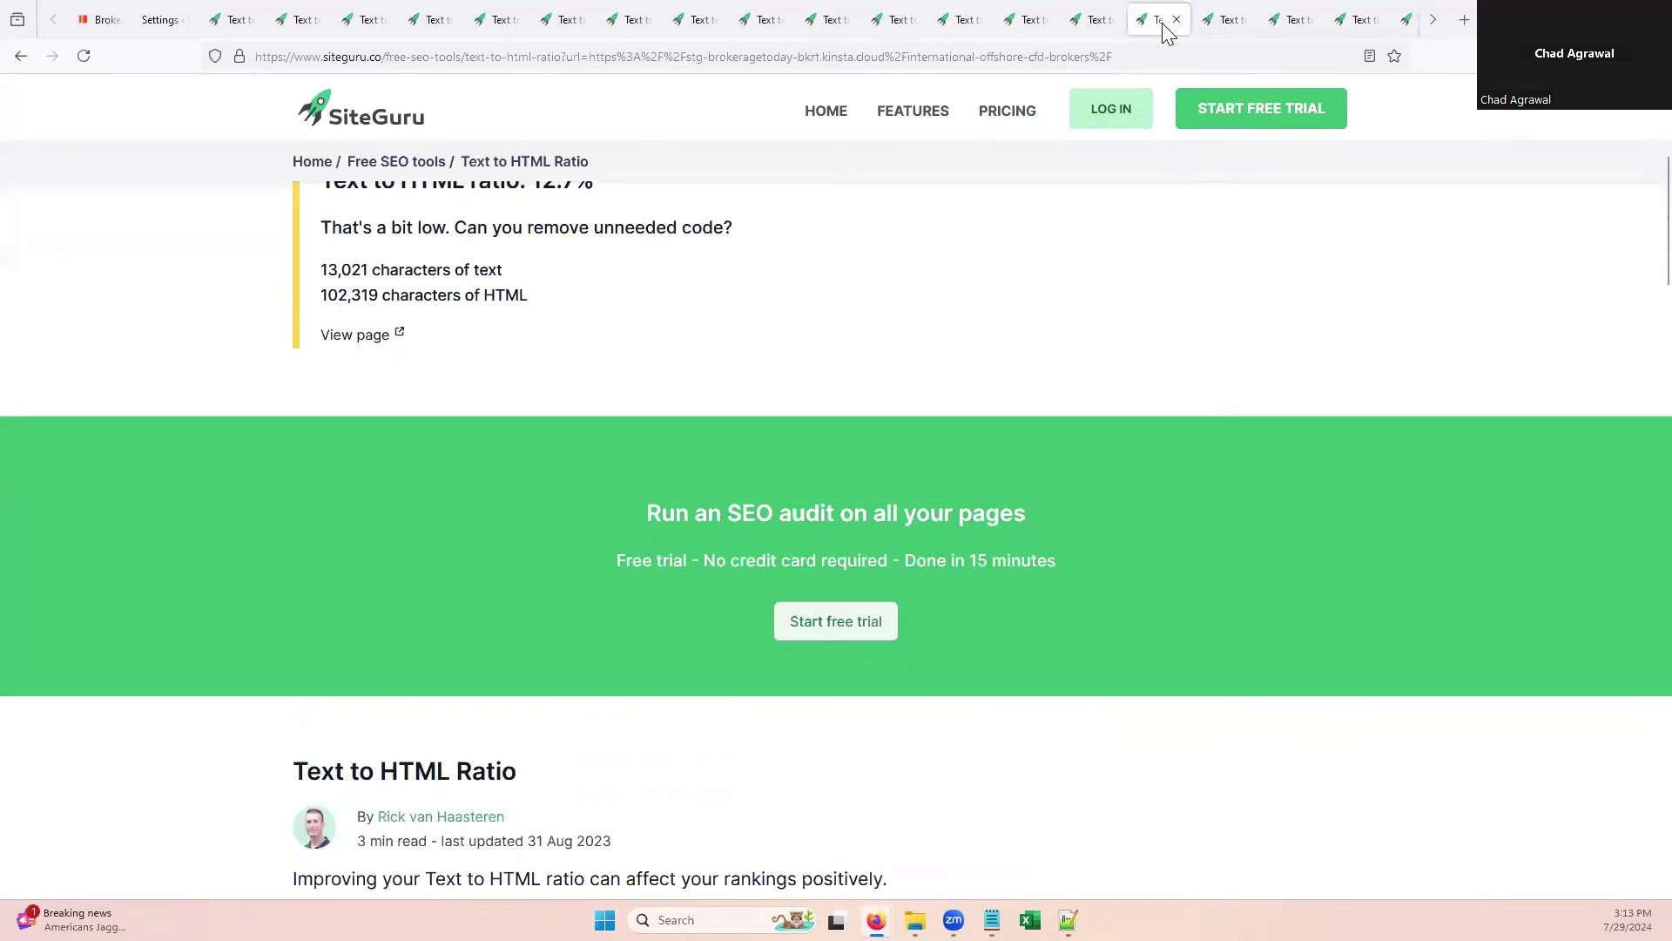
{"action": "scroll", "coordinate": [1113, 512], "scroll_direction": "up", "scroll_amount": 5}
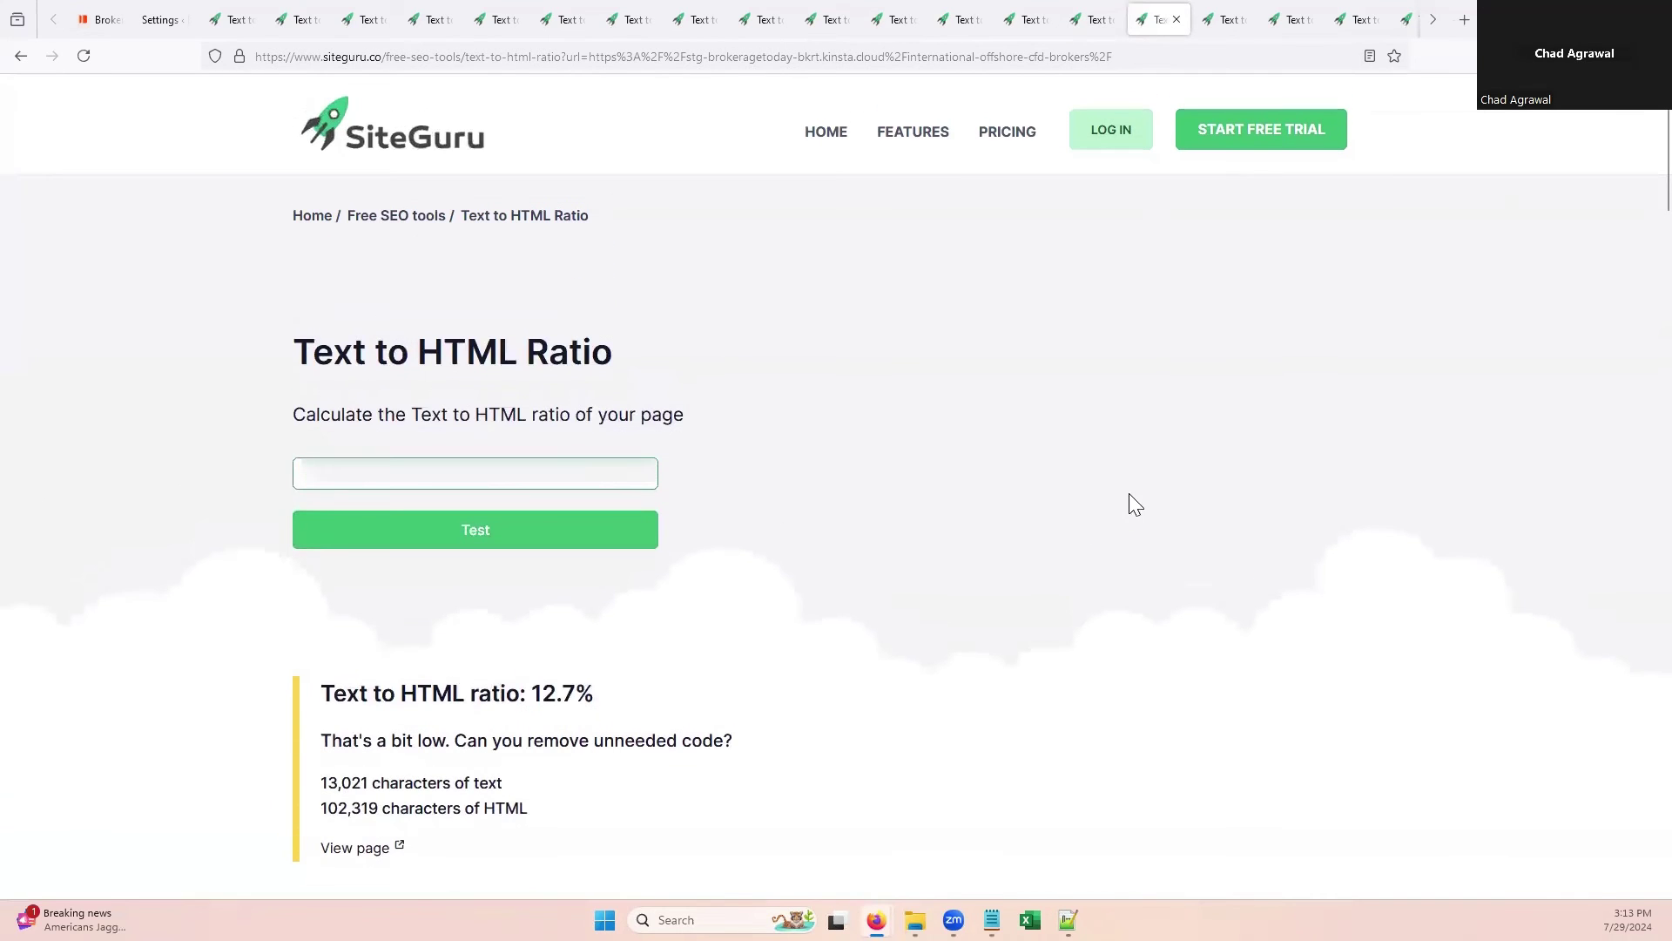
Step: Compare the text to HTML ratios and character counts in the remaining open SiteGuru results, through to the last one
{"action": "left_click", "coordinate": [1228, 19]}
{"action": "scroll", "coordinate": [1045, 579], "scroll_direction": "up", "scroll_amount": 5}
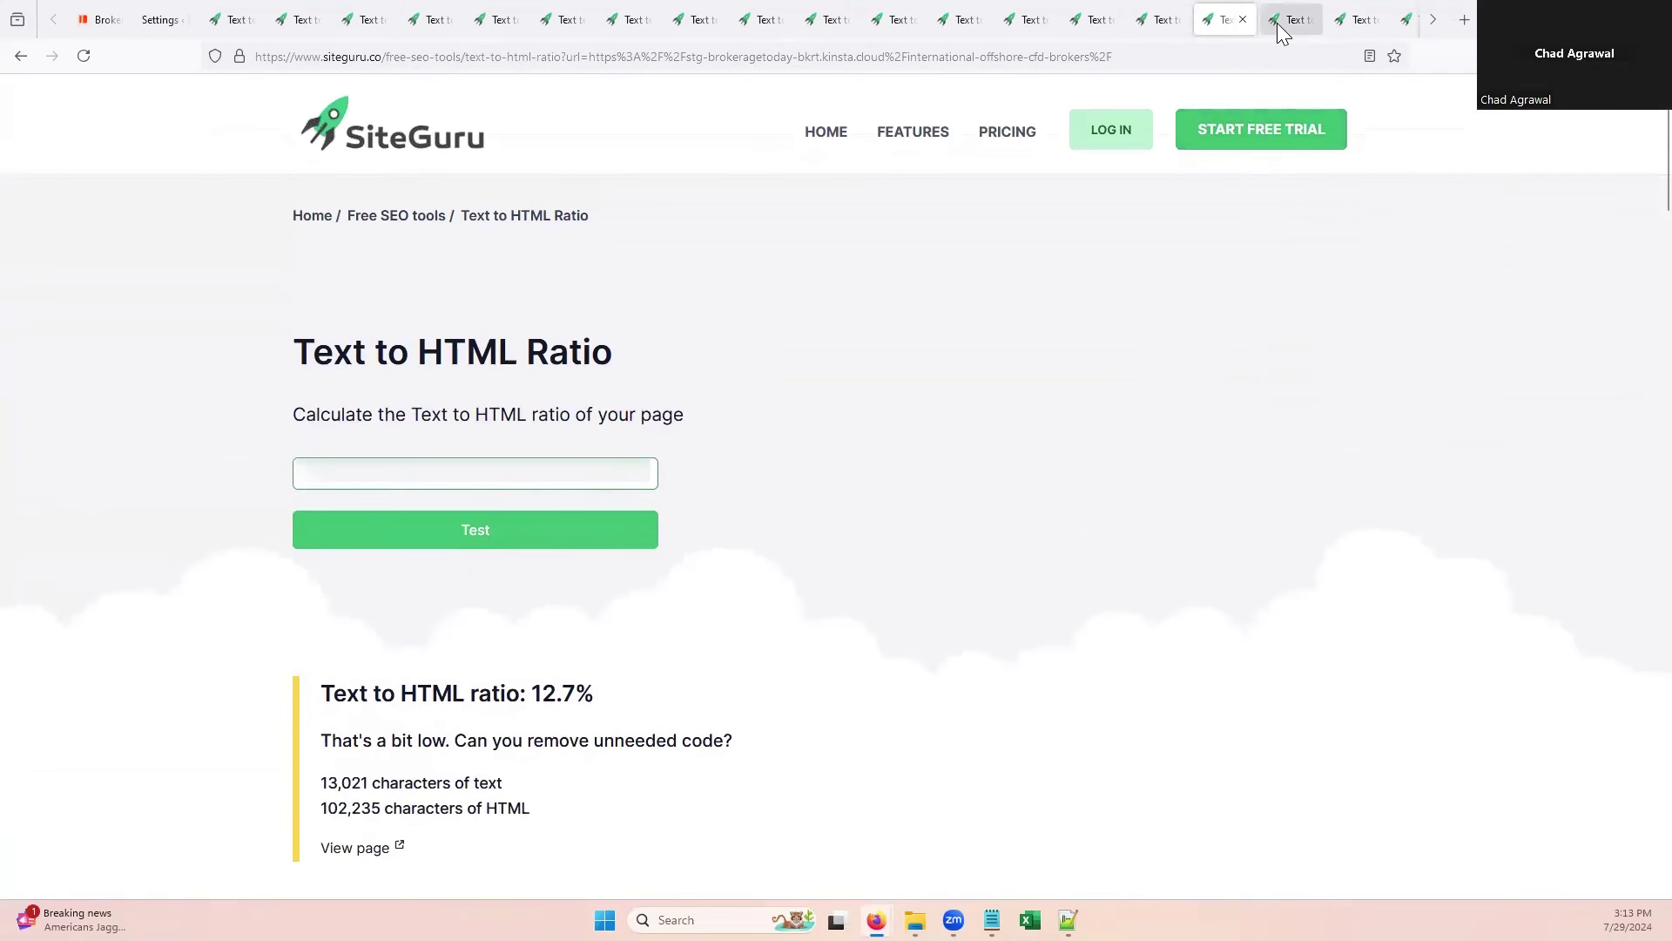
{"action": "left_click", "coordinate": [1280, 26]}
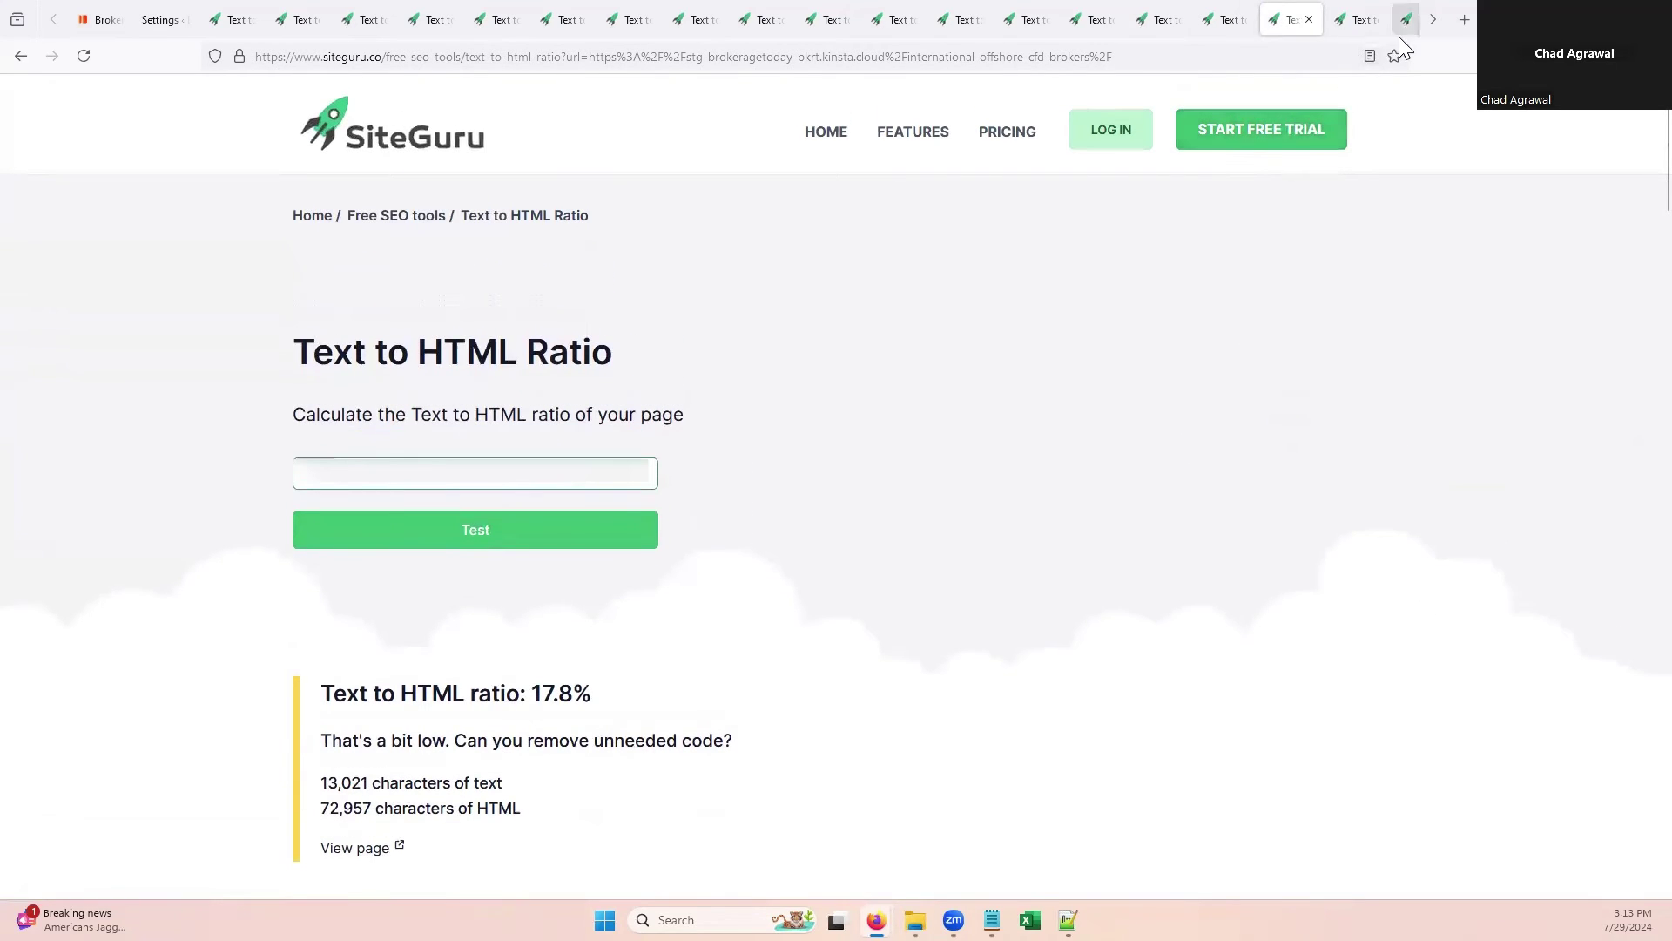
{"action": "left_click", "coordinate": [1434, 19]}
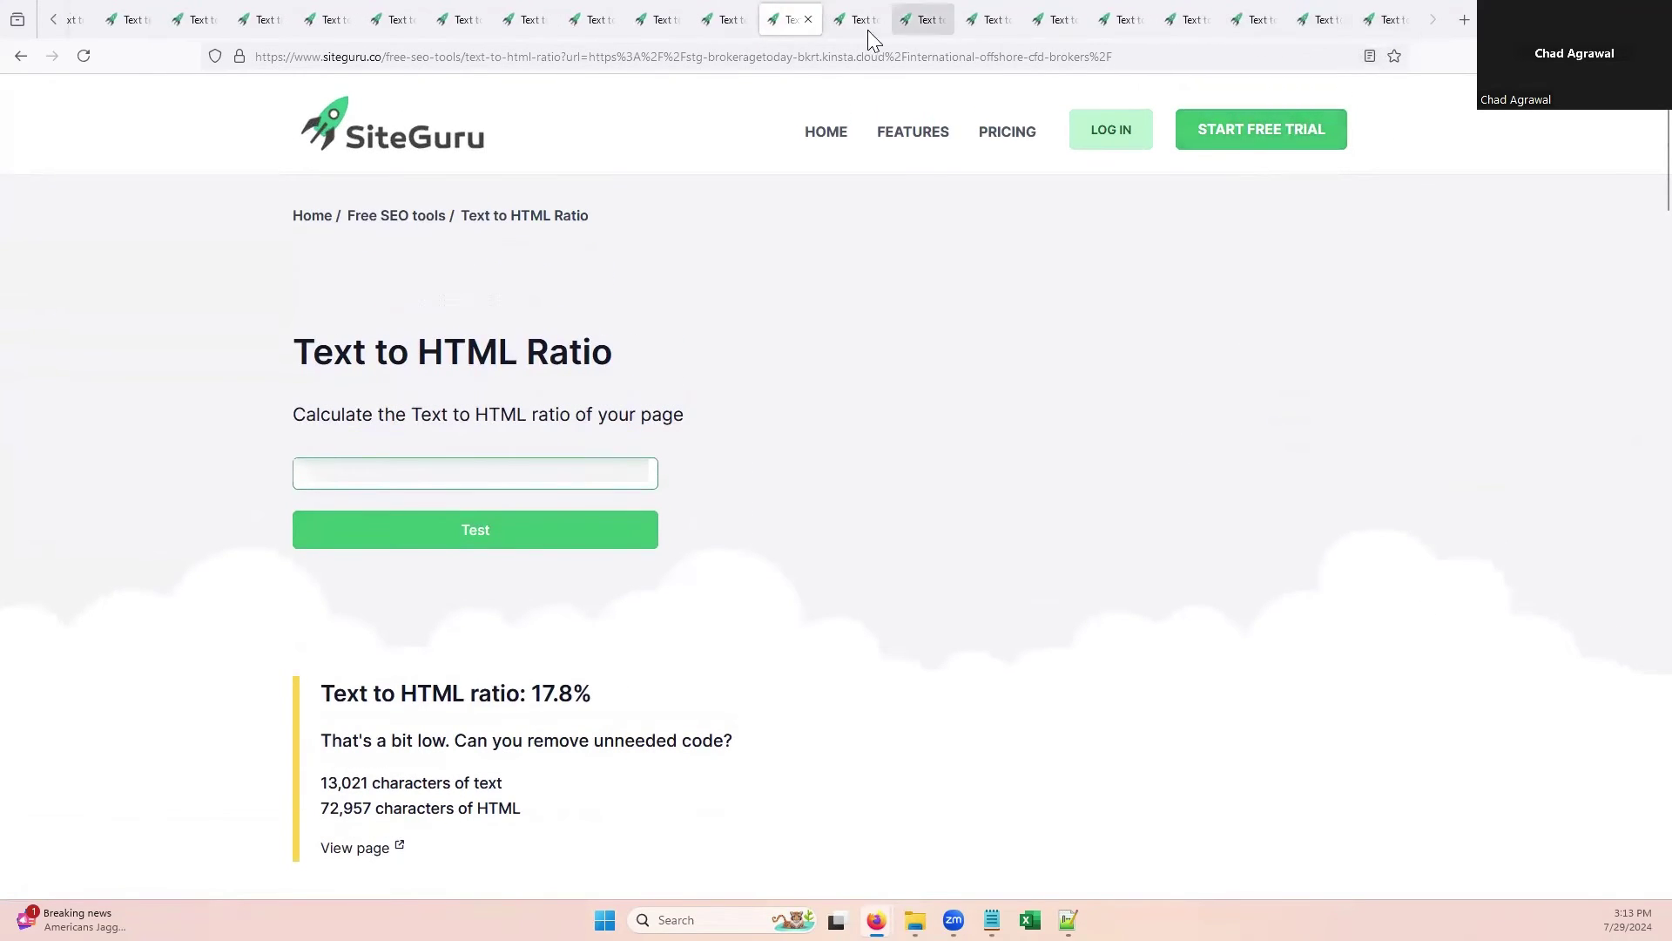
{"action": "left_click", "coordinate": [882, 26]}
{"action": "left_click", "coordinate": [933, 27]}
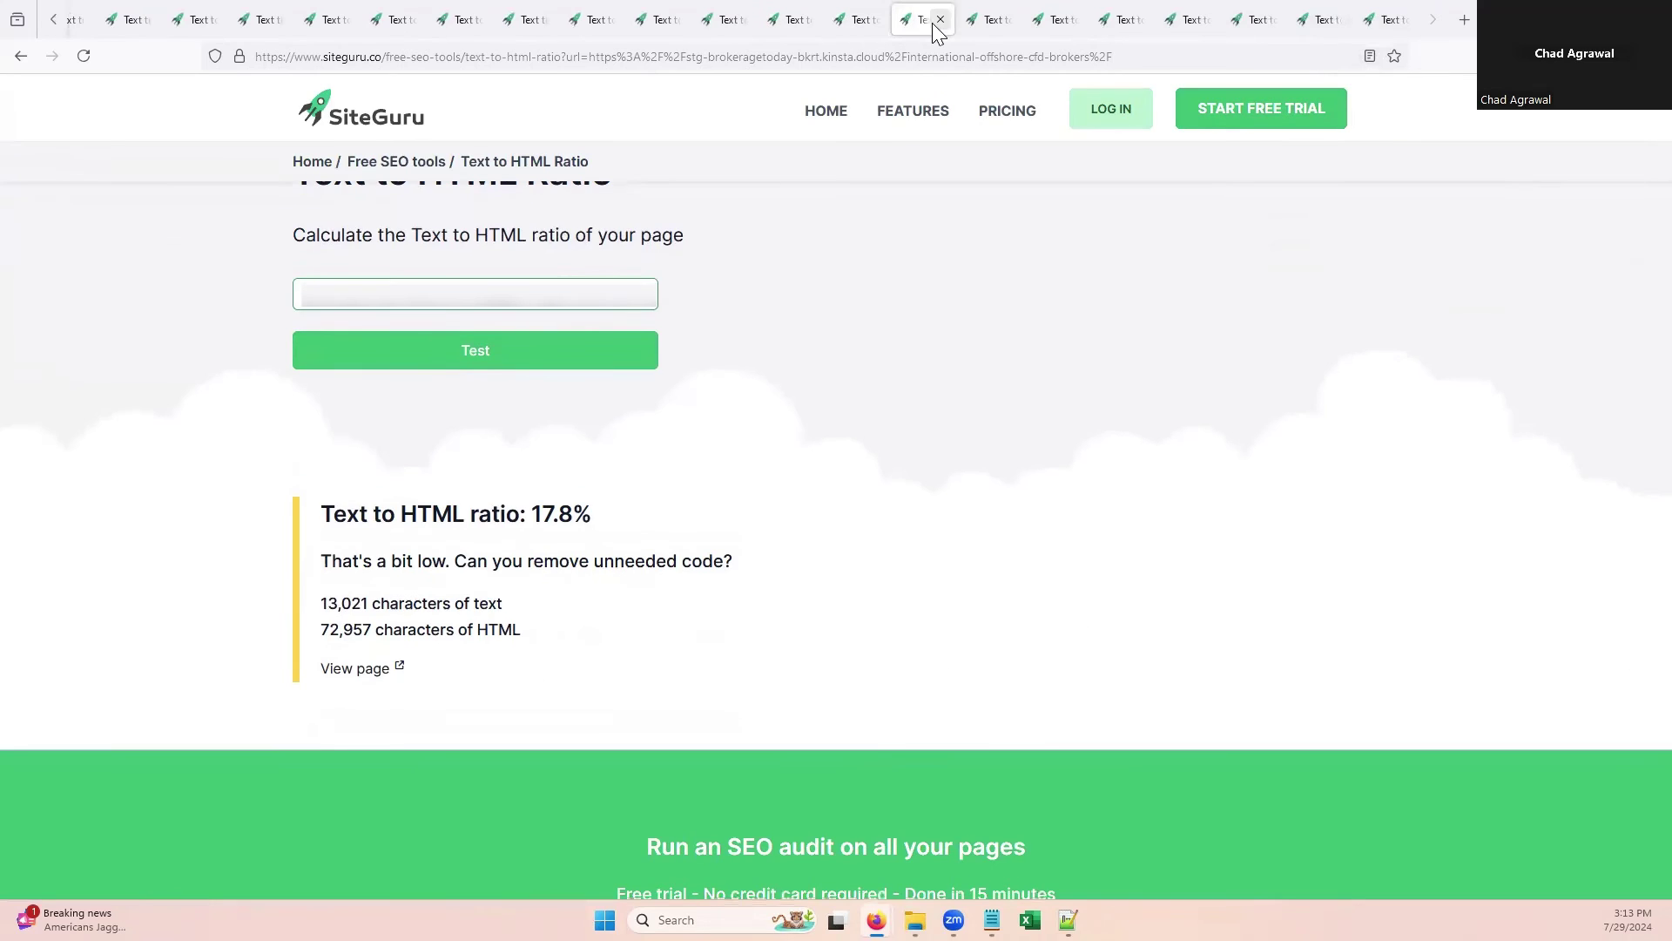
{"action": "left_click", "coordinate": [979, 25]}
{"action": "left_click", "coordinate": [1056, 19]}
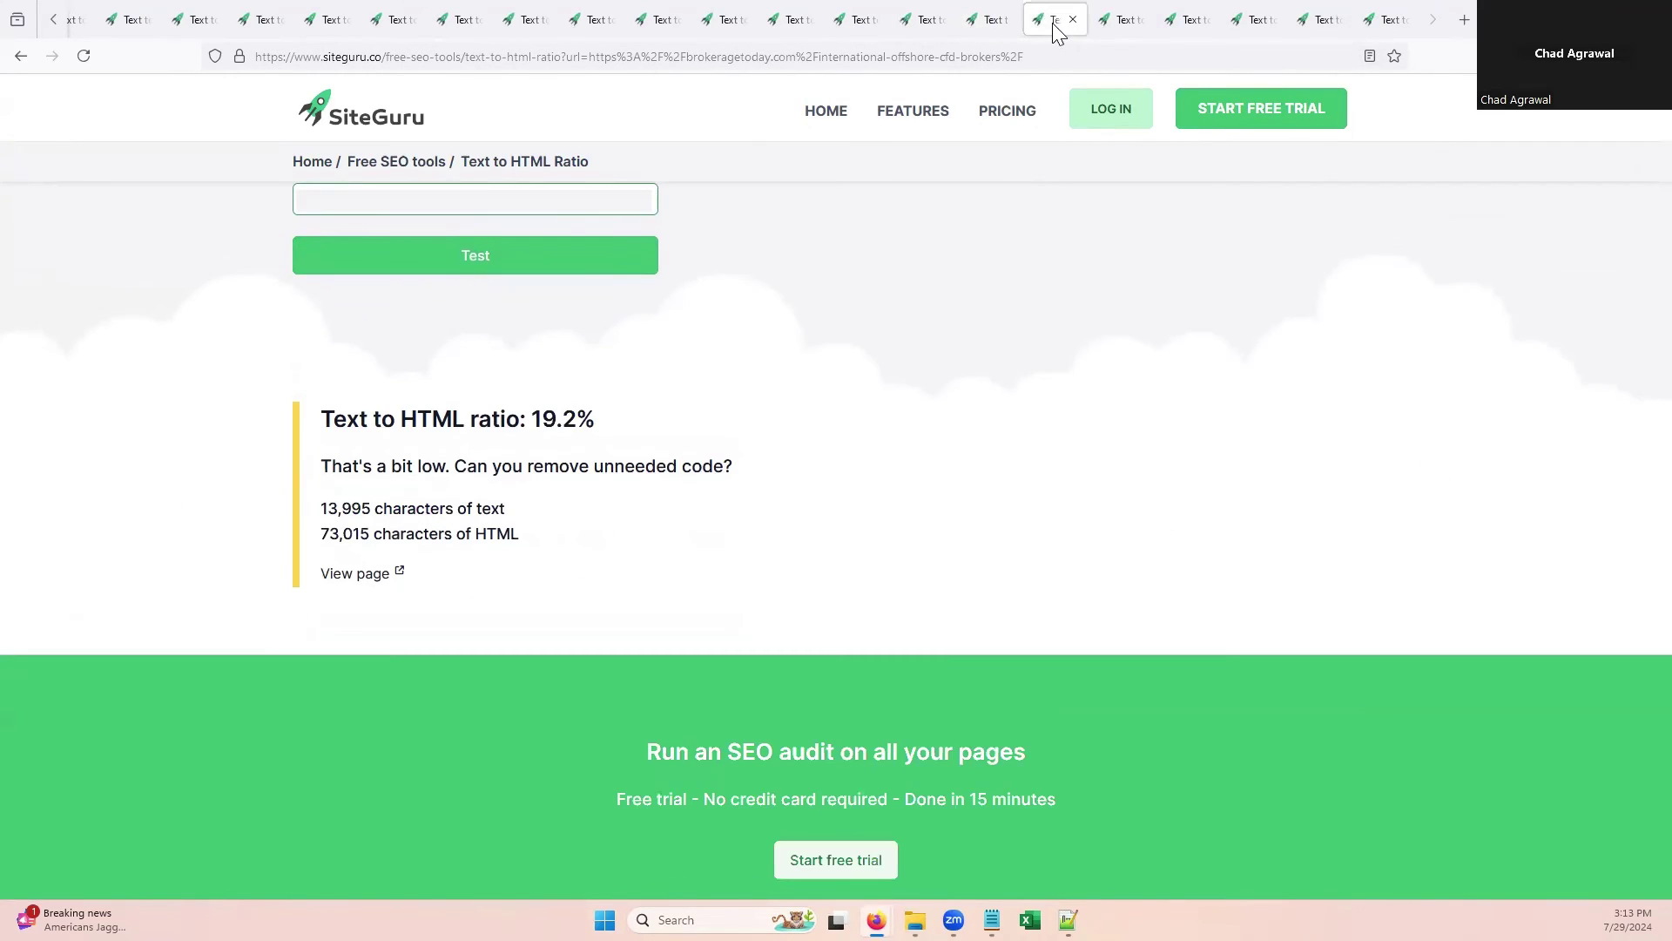
{"action": "left_click", "coordinate": [1117, 26]}
{"action": "left_click", "coordinate": [1182, 32]}
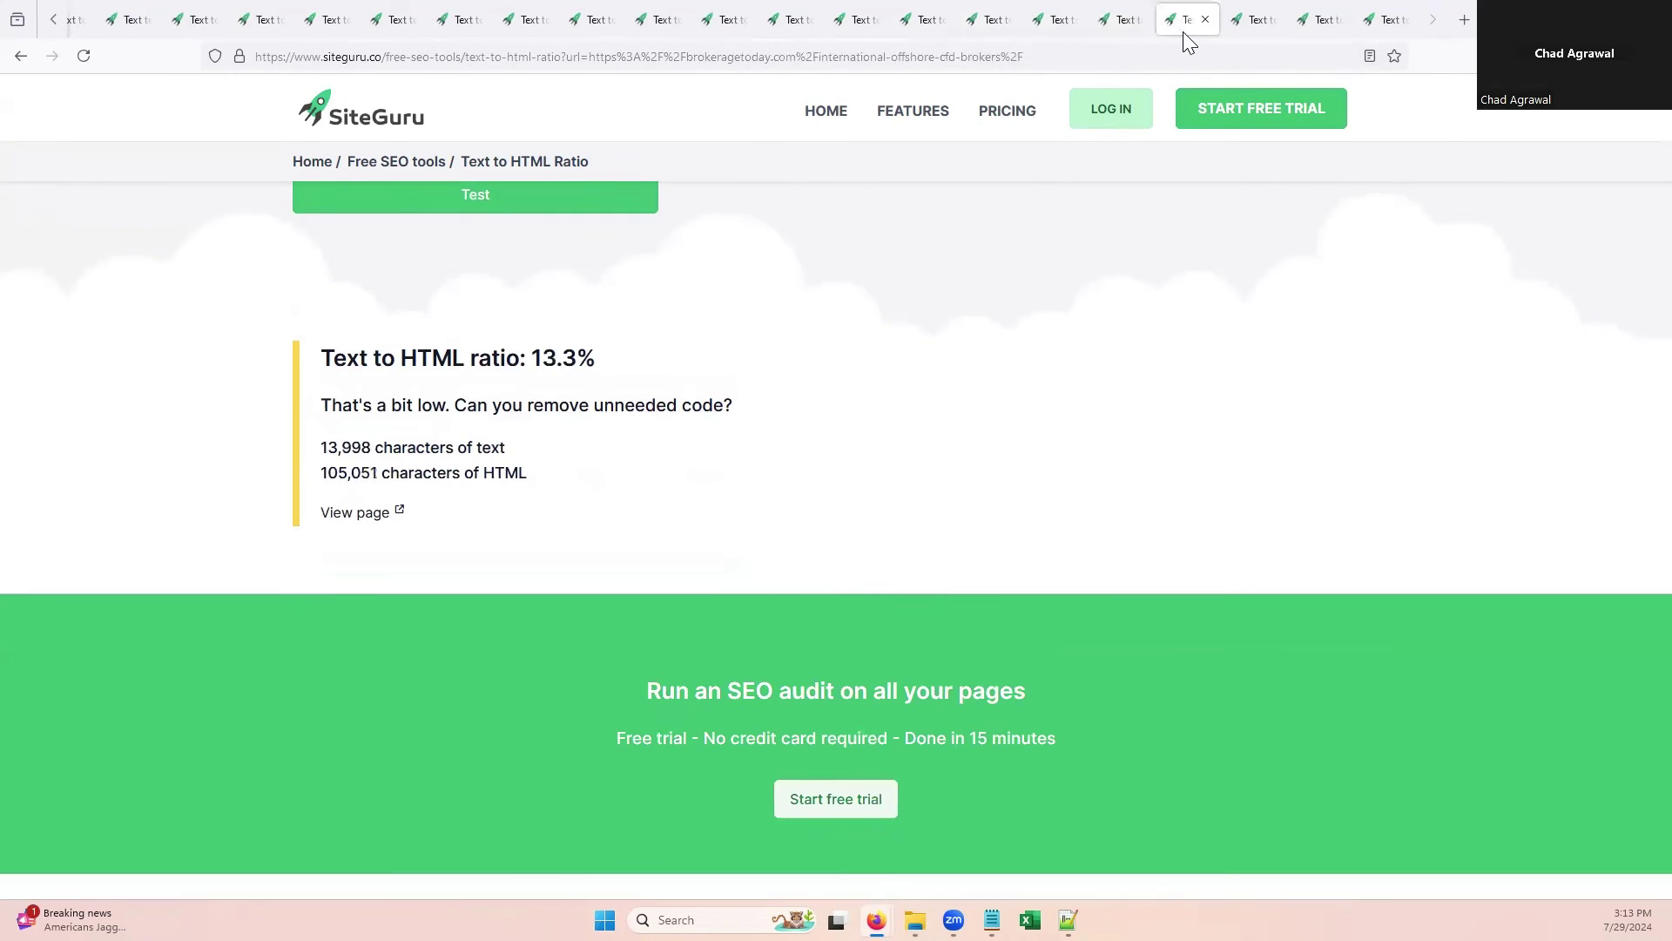
{"action": "left_click", "coordinate": [1242, 23]}
{"action": "left_click", "coordinate": [1313, 21]}
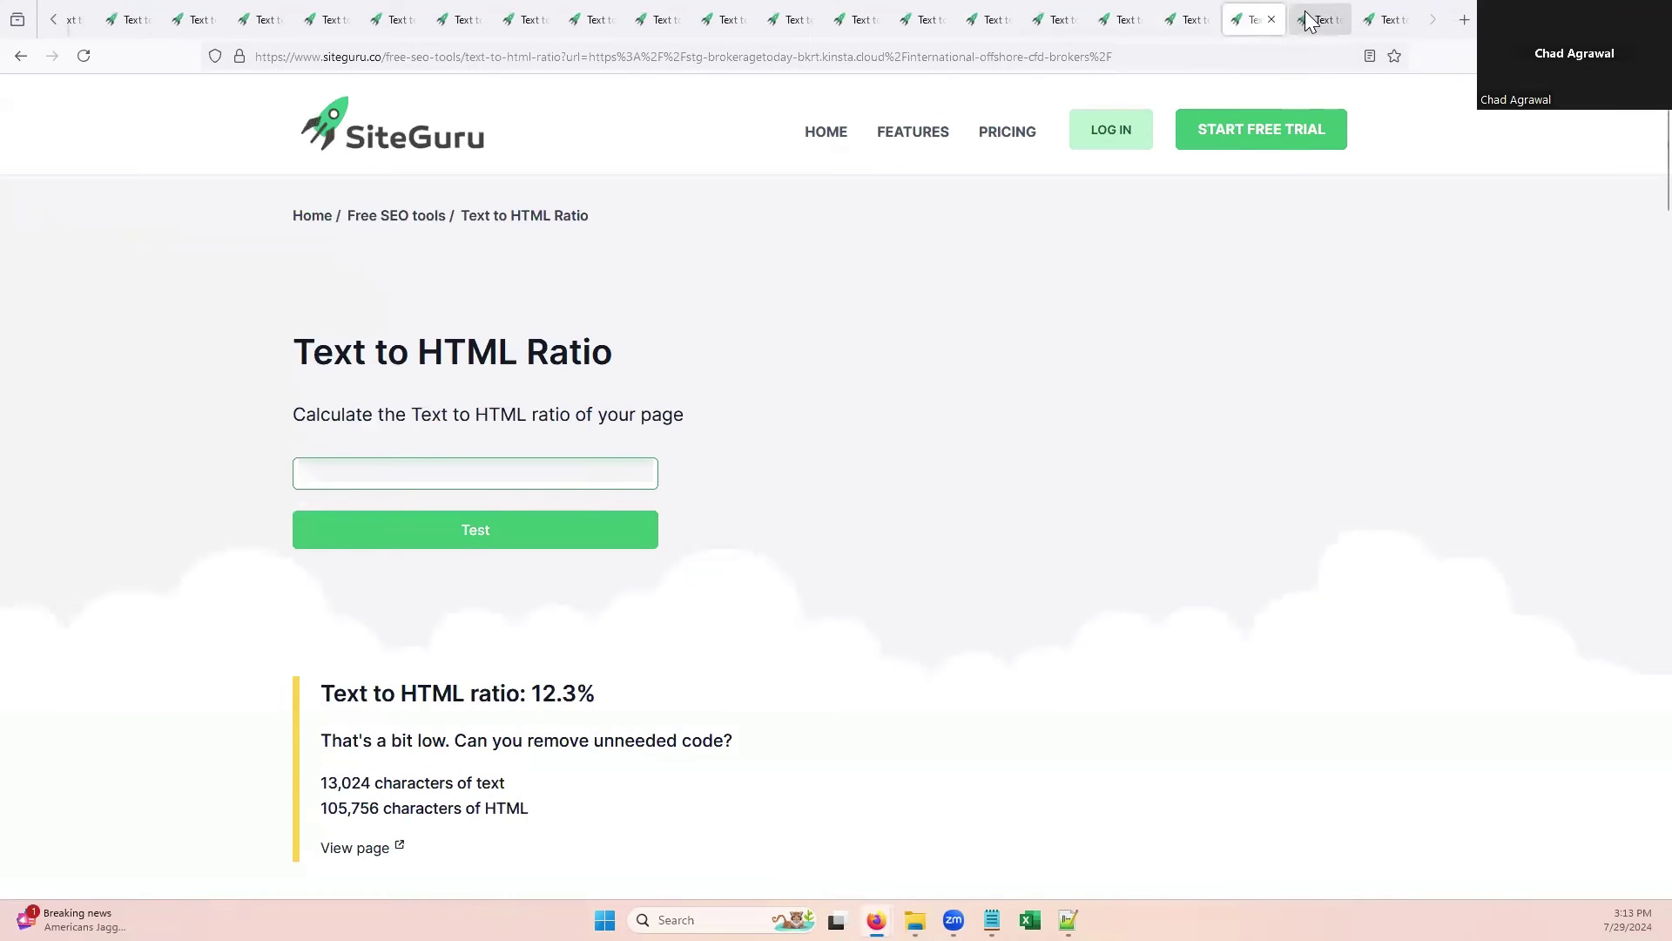
{"action": "left_click", "coordinate": [1363, 25]}
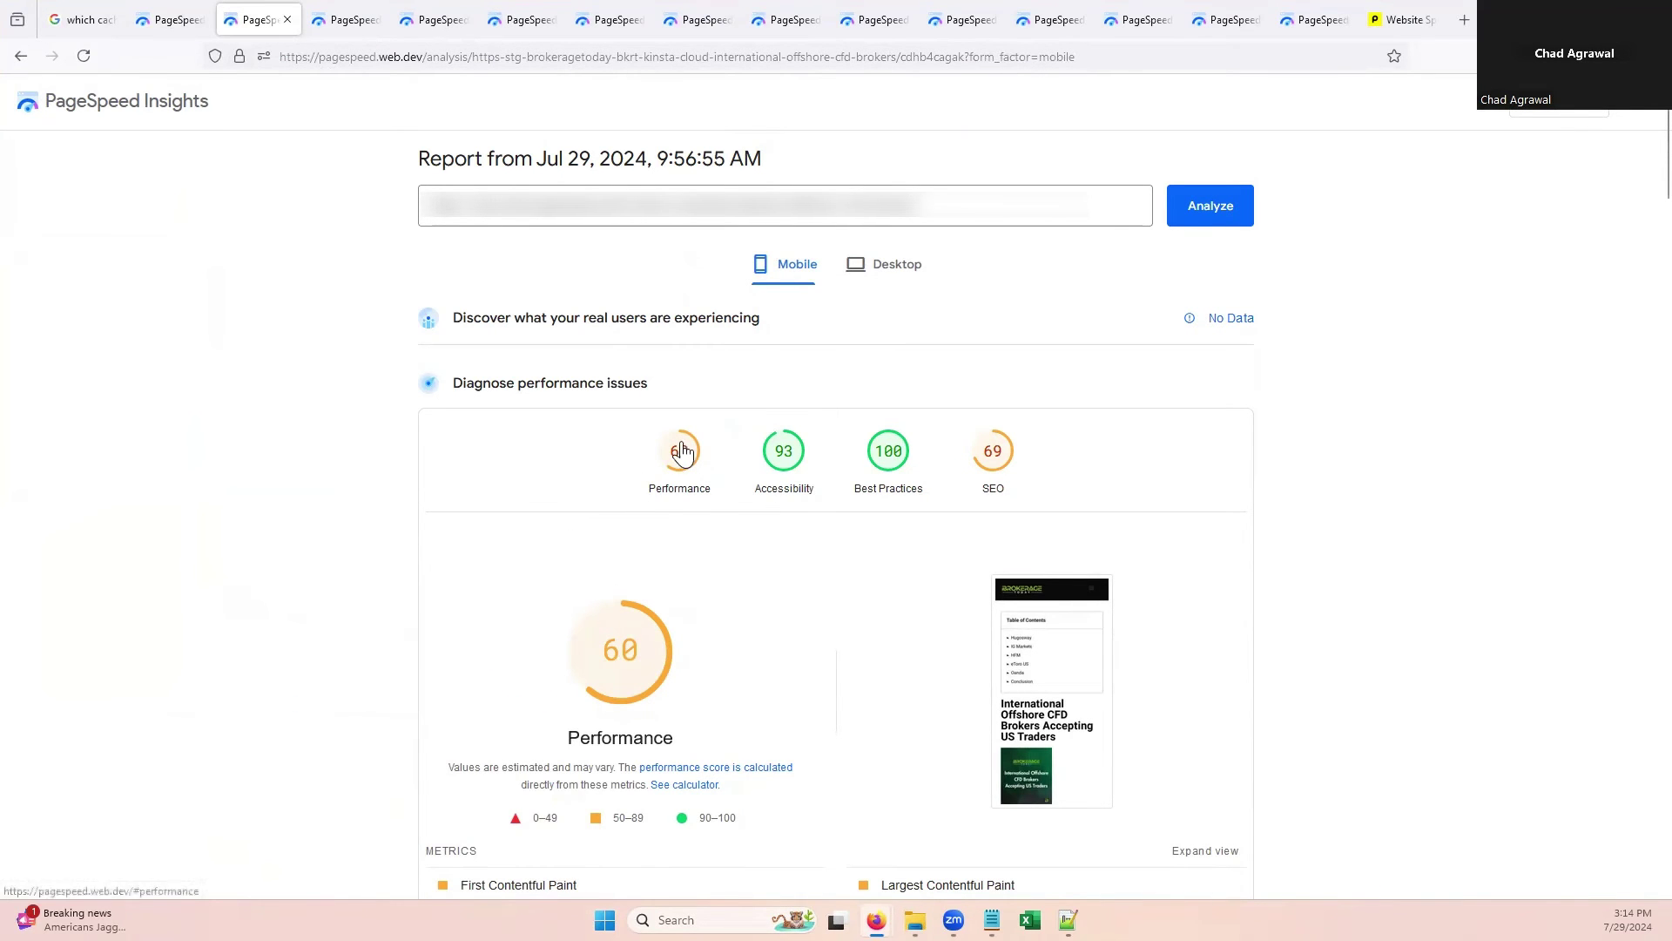
Step: Examine the diagnostics in the 9:56:55 AM PageSpeed report and the Reduce unused CSS audit in the following report
{"action": "scroll", "coordinate": [689, 559], "scroll_direction": "down", "scroll_amount": 2}
{"action": "scroll", "coordinate": [689, 559], "scroll_direction": "down", "scroll_amount": 9}
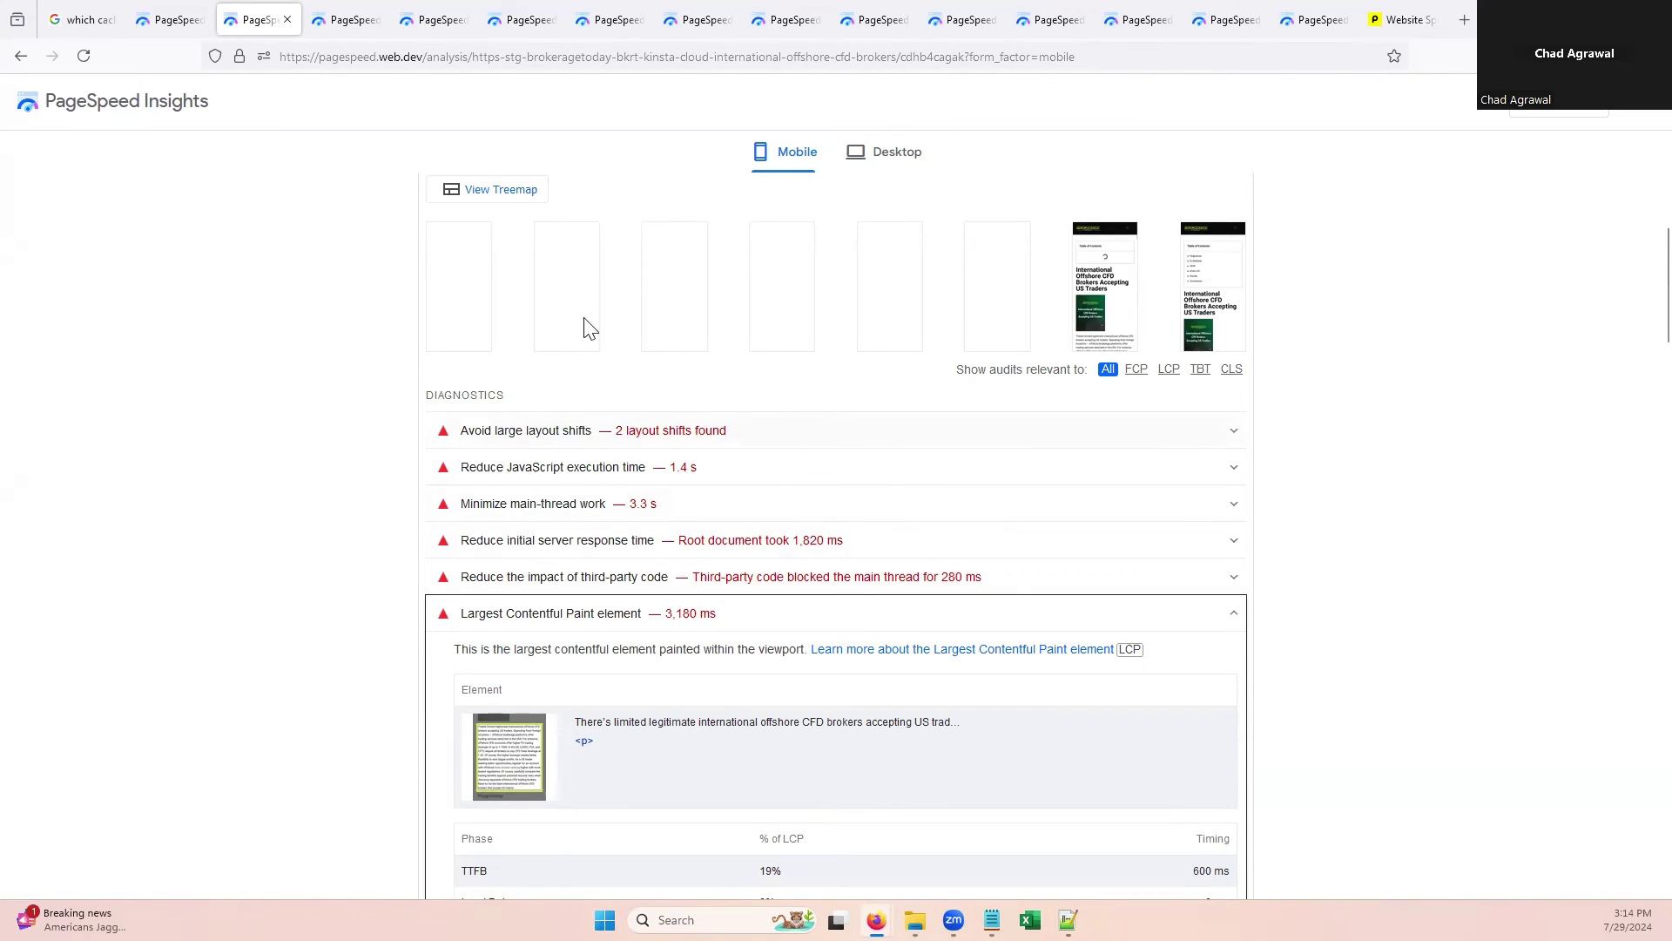
{"action": "left_click", "coordinate": [369, 23]}
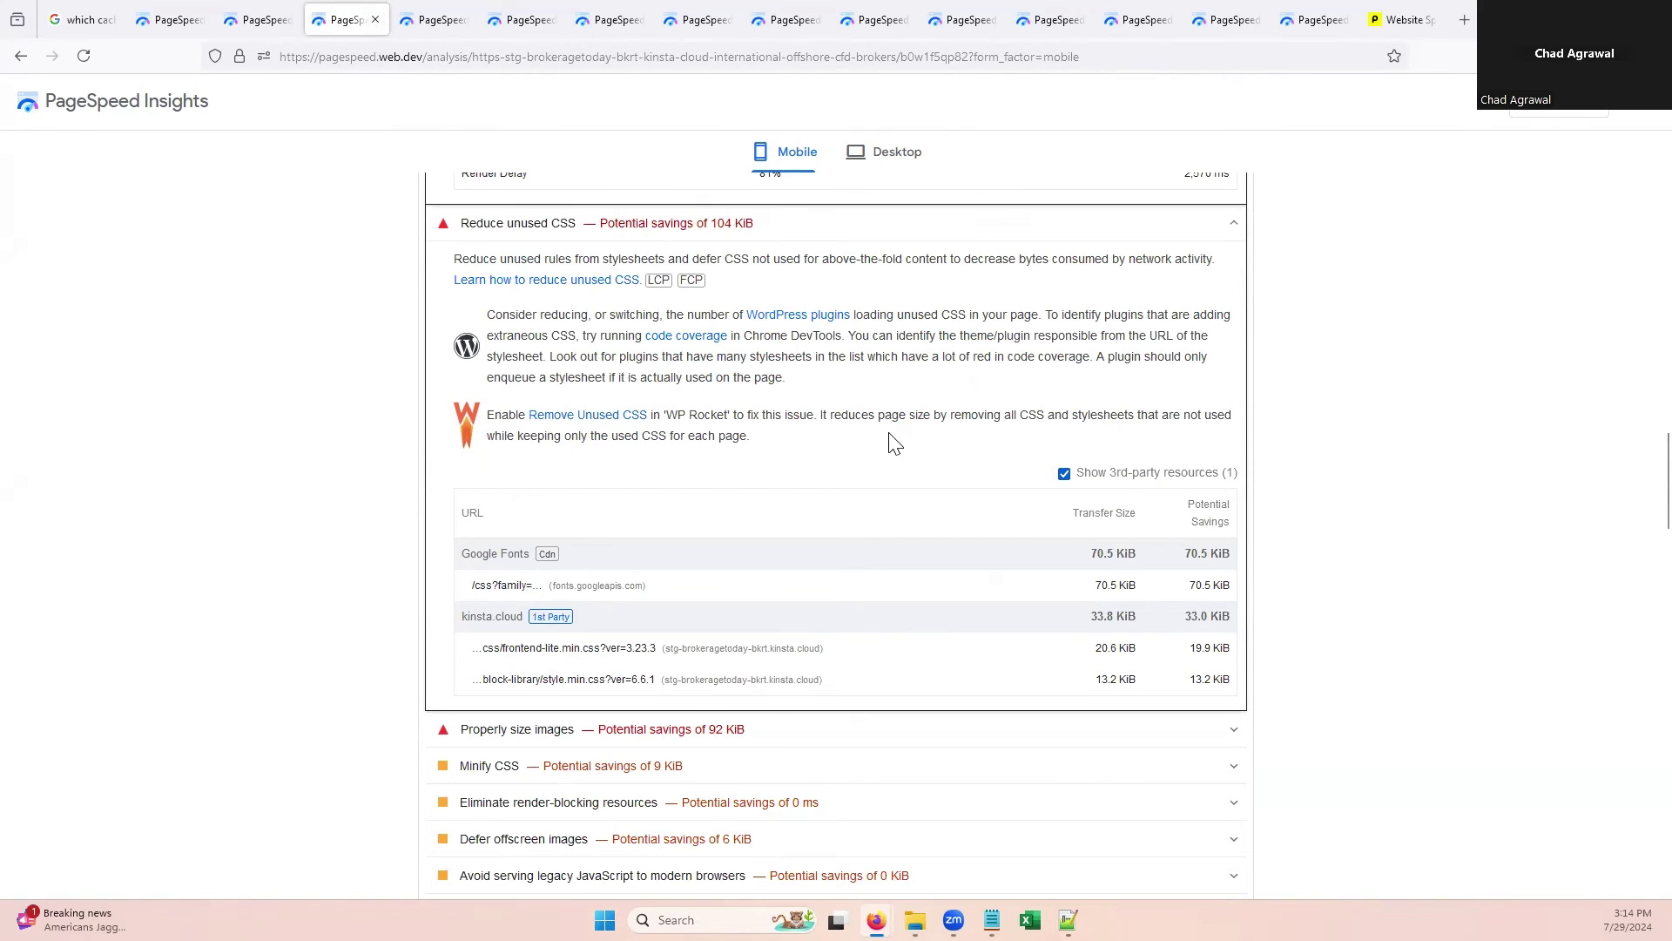
{"action": "scroll", "coordinate": [895, 442], "scroll_direction": "down", "scroll_amount": 2}
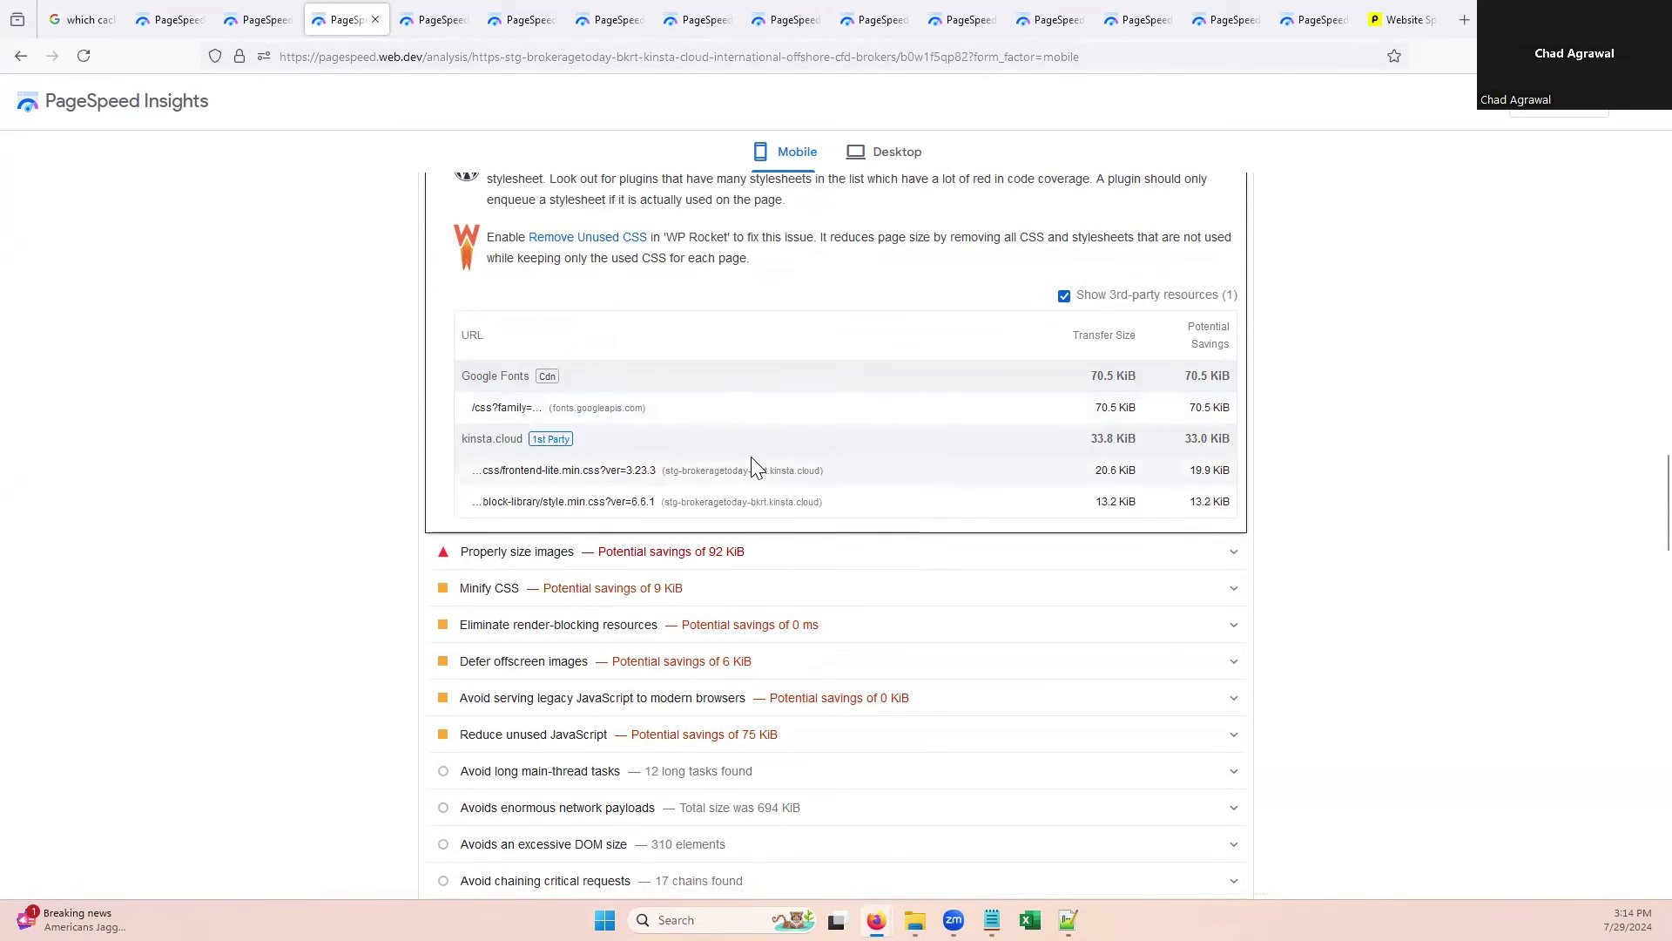
{"action": "scroll", "coordinate": [754, 466], "scroll_direction": "up", "scroll_amount": 2}
{"action": "scroll", "coordinate": [755, 466], "scroll_direction": "up", "scroll_amount": 1}
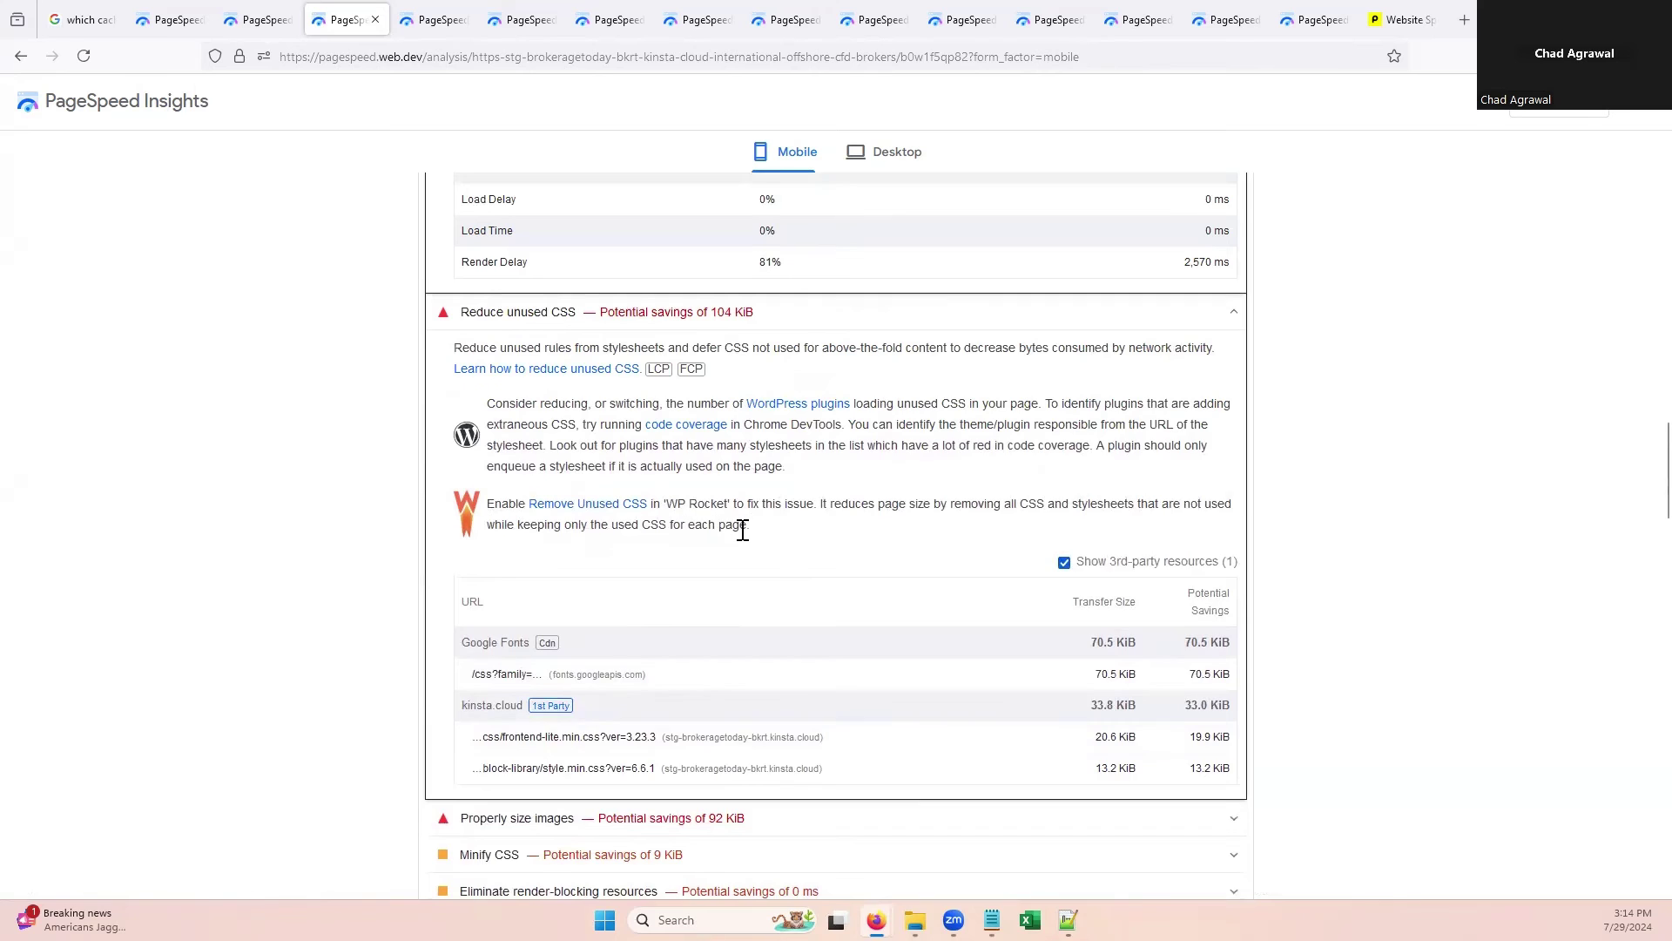
{"action": "scroll", "coordinate": [743, 530], "scroll_direction": "up", "scroll_amount": 2}
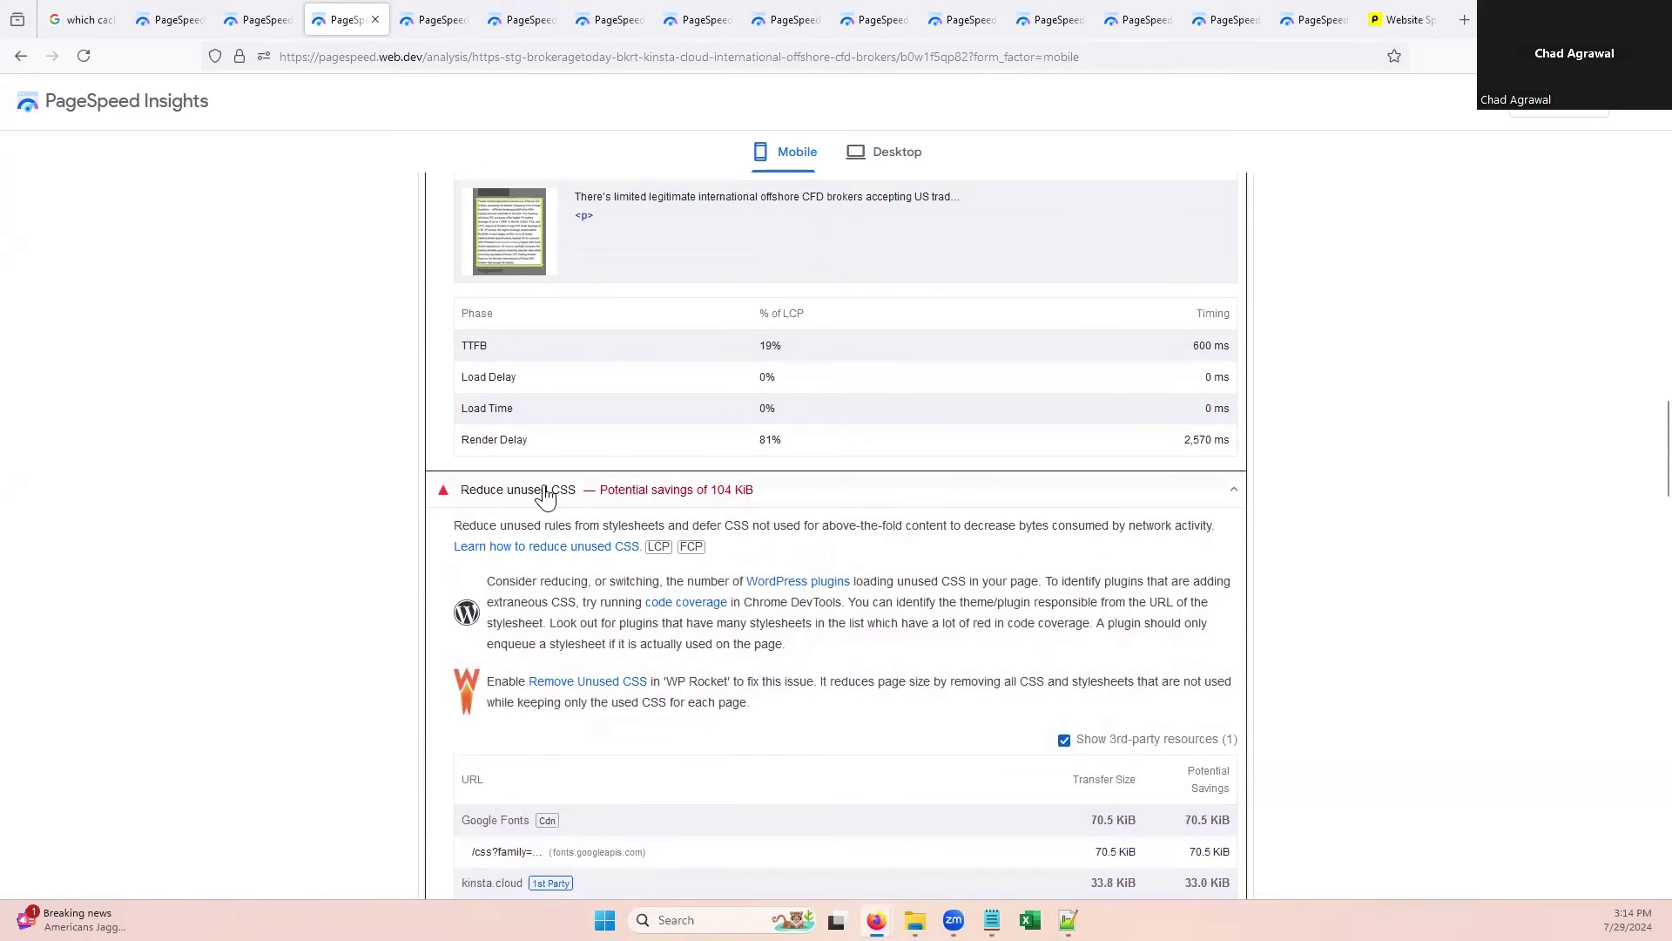
{"action": "scroll", "coordinate": [546, 494], "scroll_direction": "down", "scroll_amount": 4}
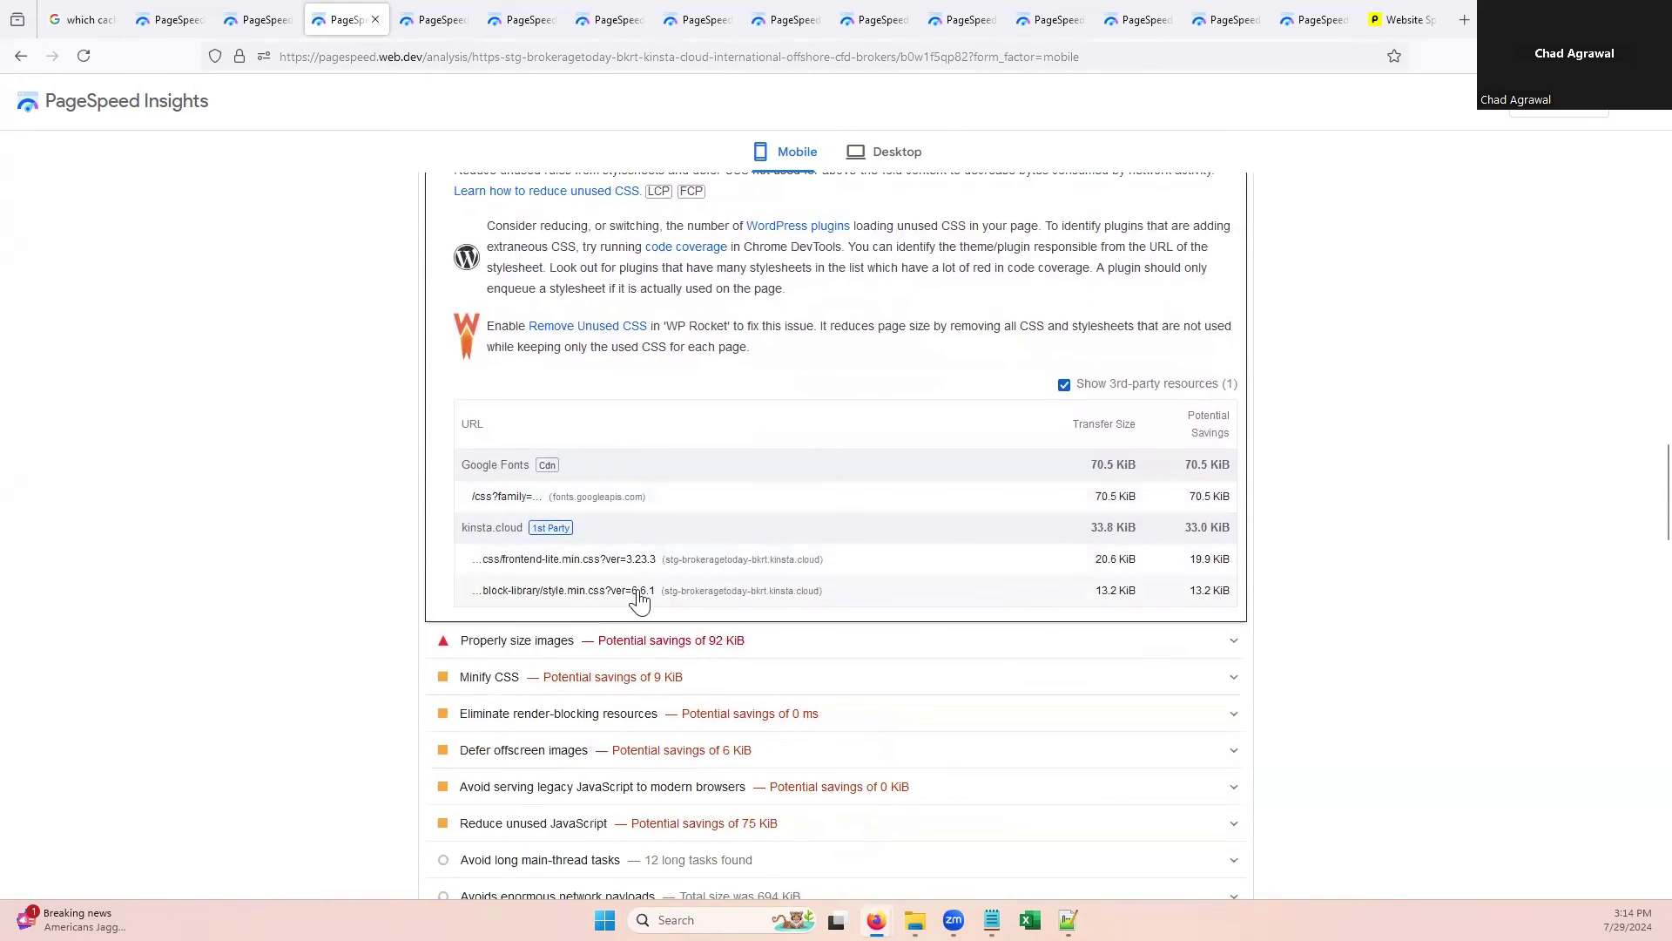
Step: Expand the Minify CSS audit and review its WP Rocket recommendation and listed resources
{"action": "left_click", "coordinate": [457, 667]}
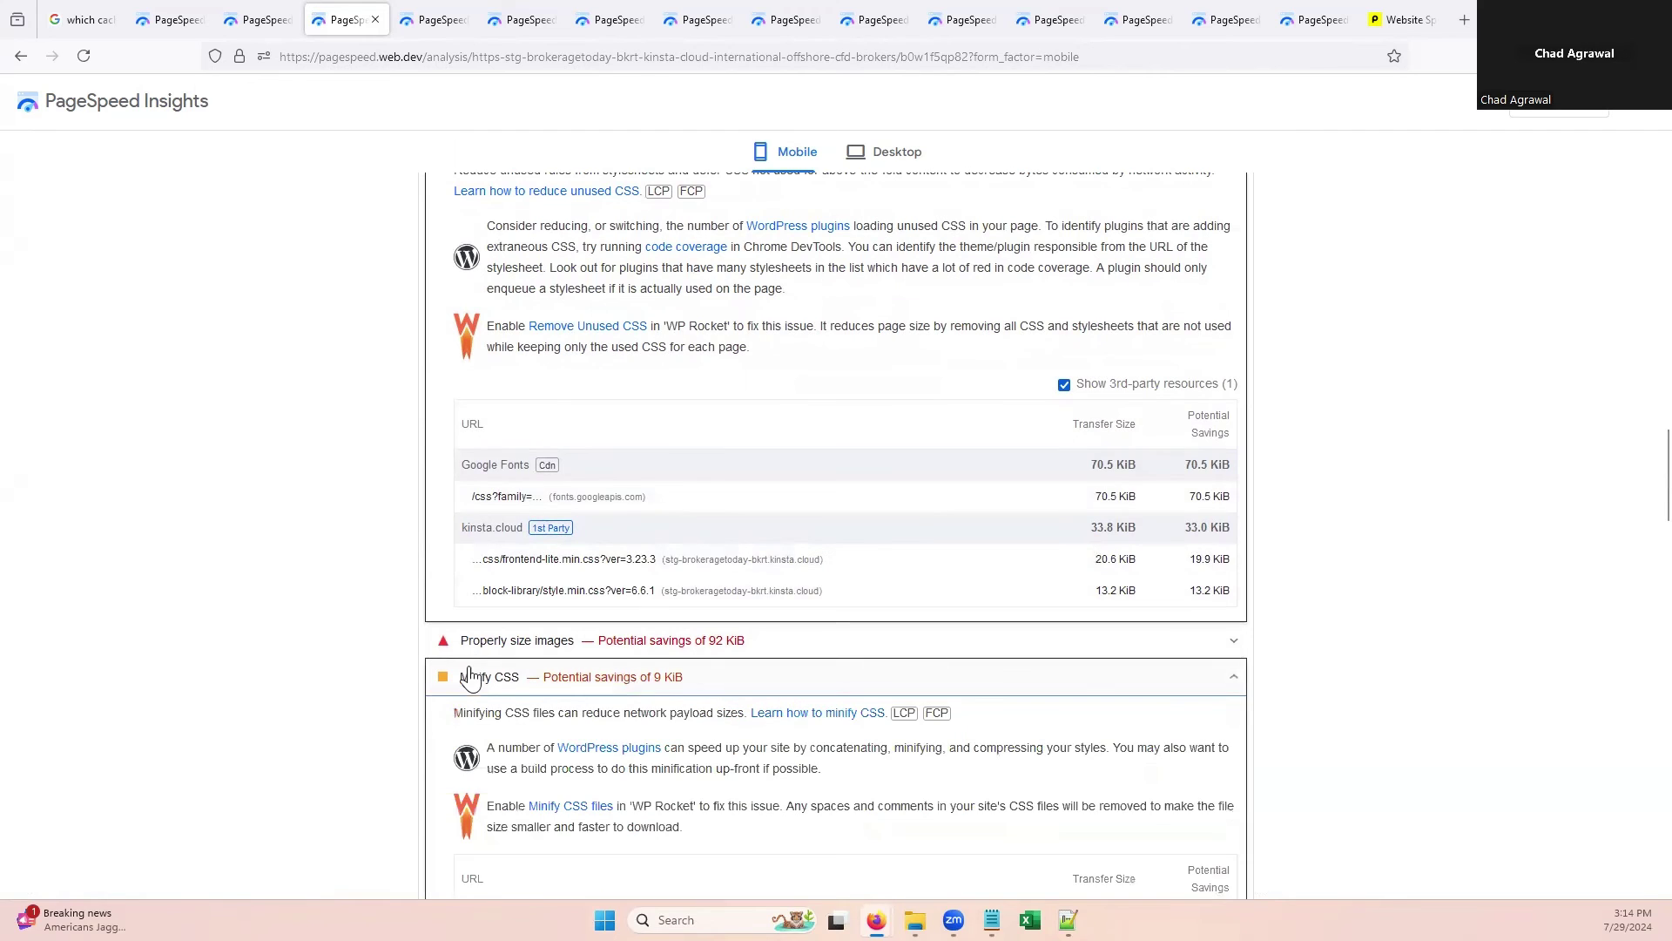
{"action": "scroll", "coordinate": [662, 605], "scroll_direction": "down", "scroll_amount": 3}
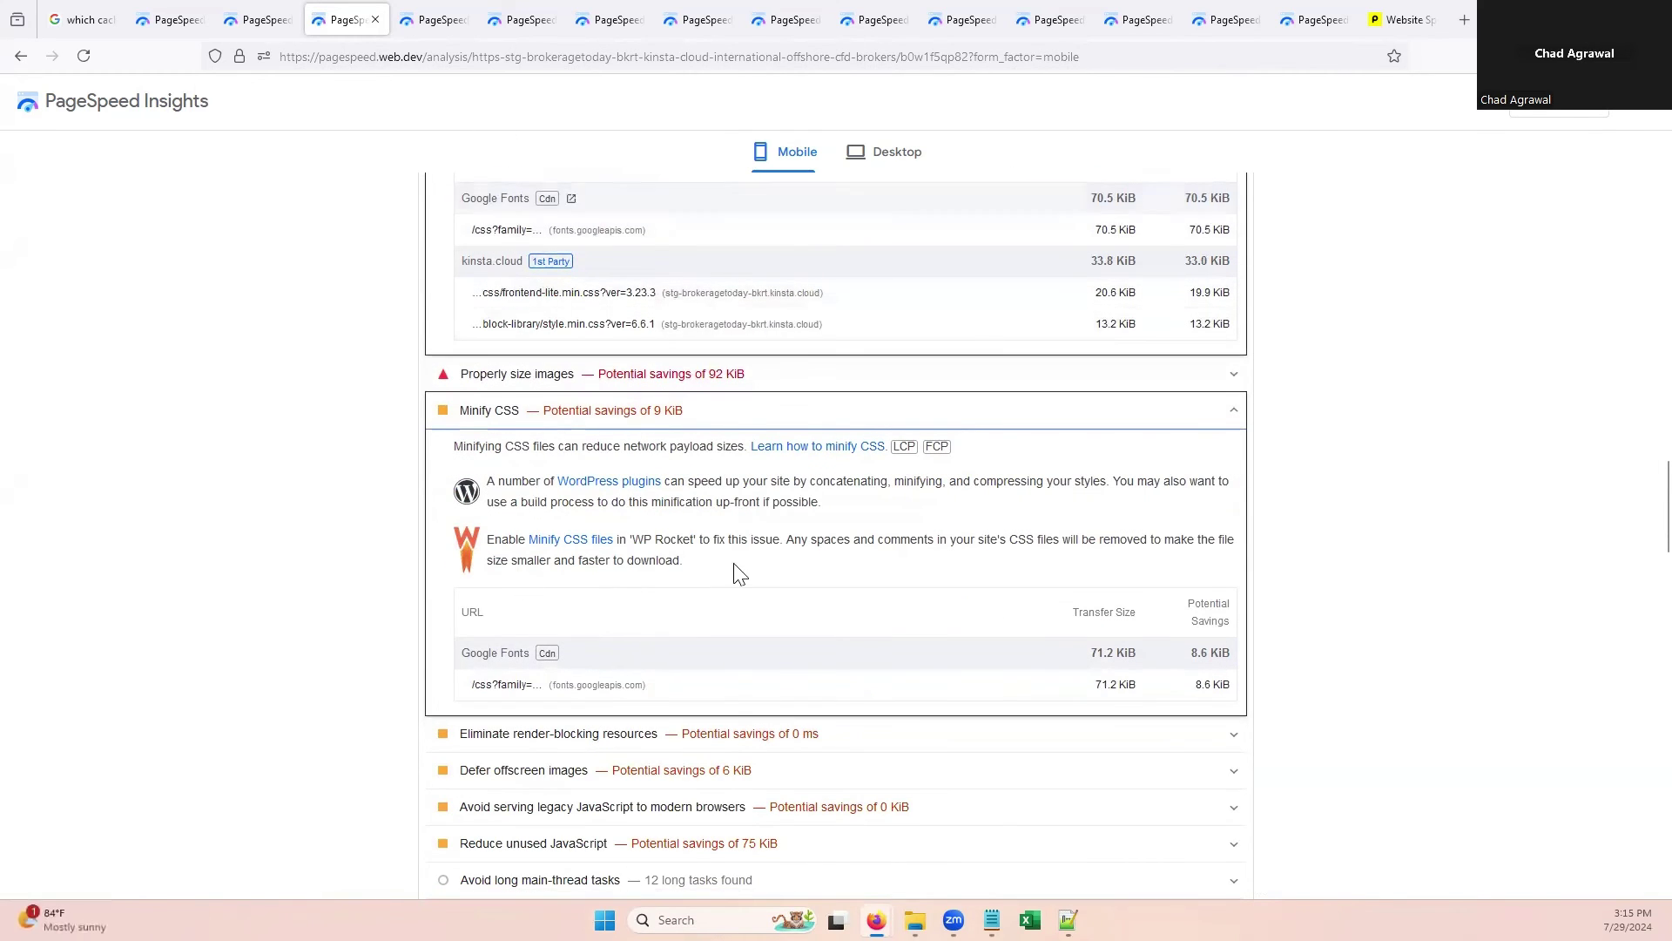
{"action": "scroll", "coordinate": [680, 446], "scroll_direction": "up", "scroll_amount": 2}
{"action": "scroll", "coordinate": [671, 435], "scroll_direction": "down", "scroll_amount": 1}
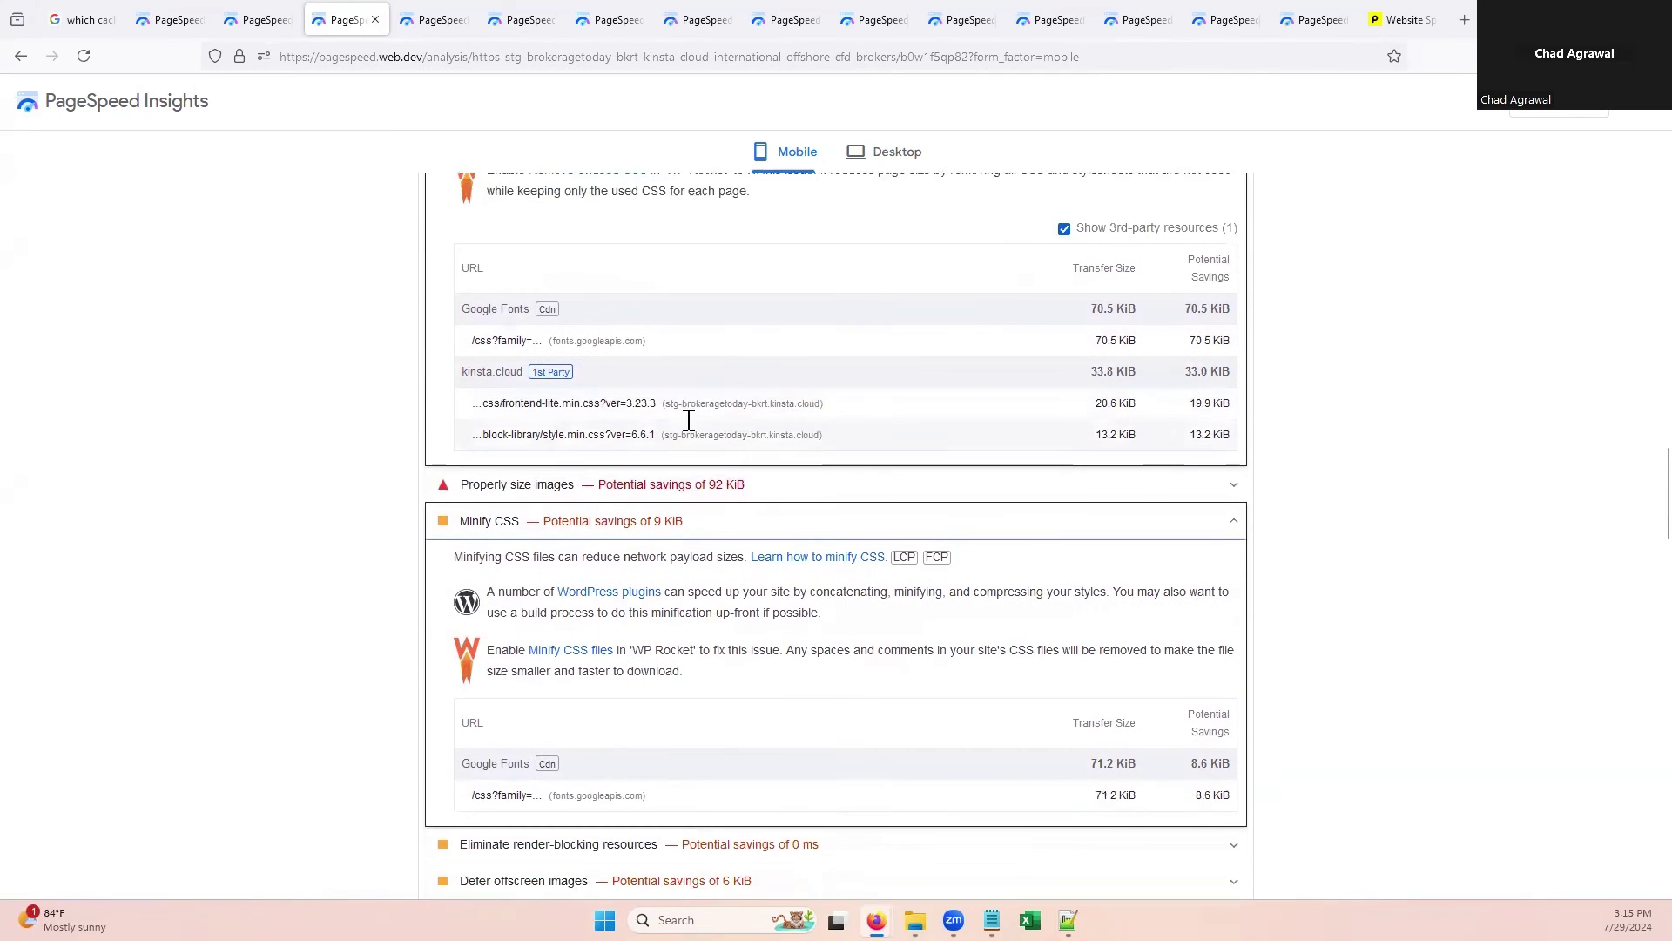
Step: Compare the mobile scores in the PageSpeed reports from 11:17:36, 11:29:06, 11:39:05 and 11:44:14 AM
{"action": "left_click", "coordinate": [427, 21]}
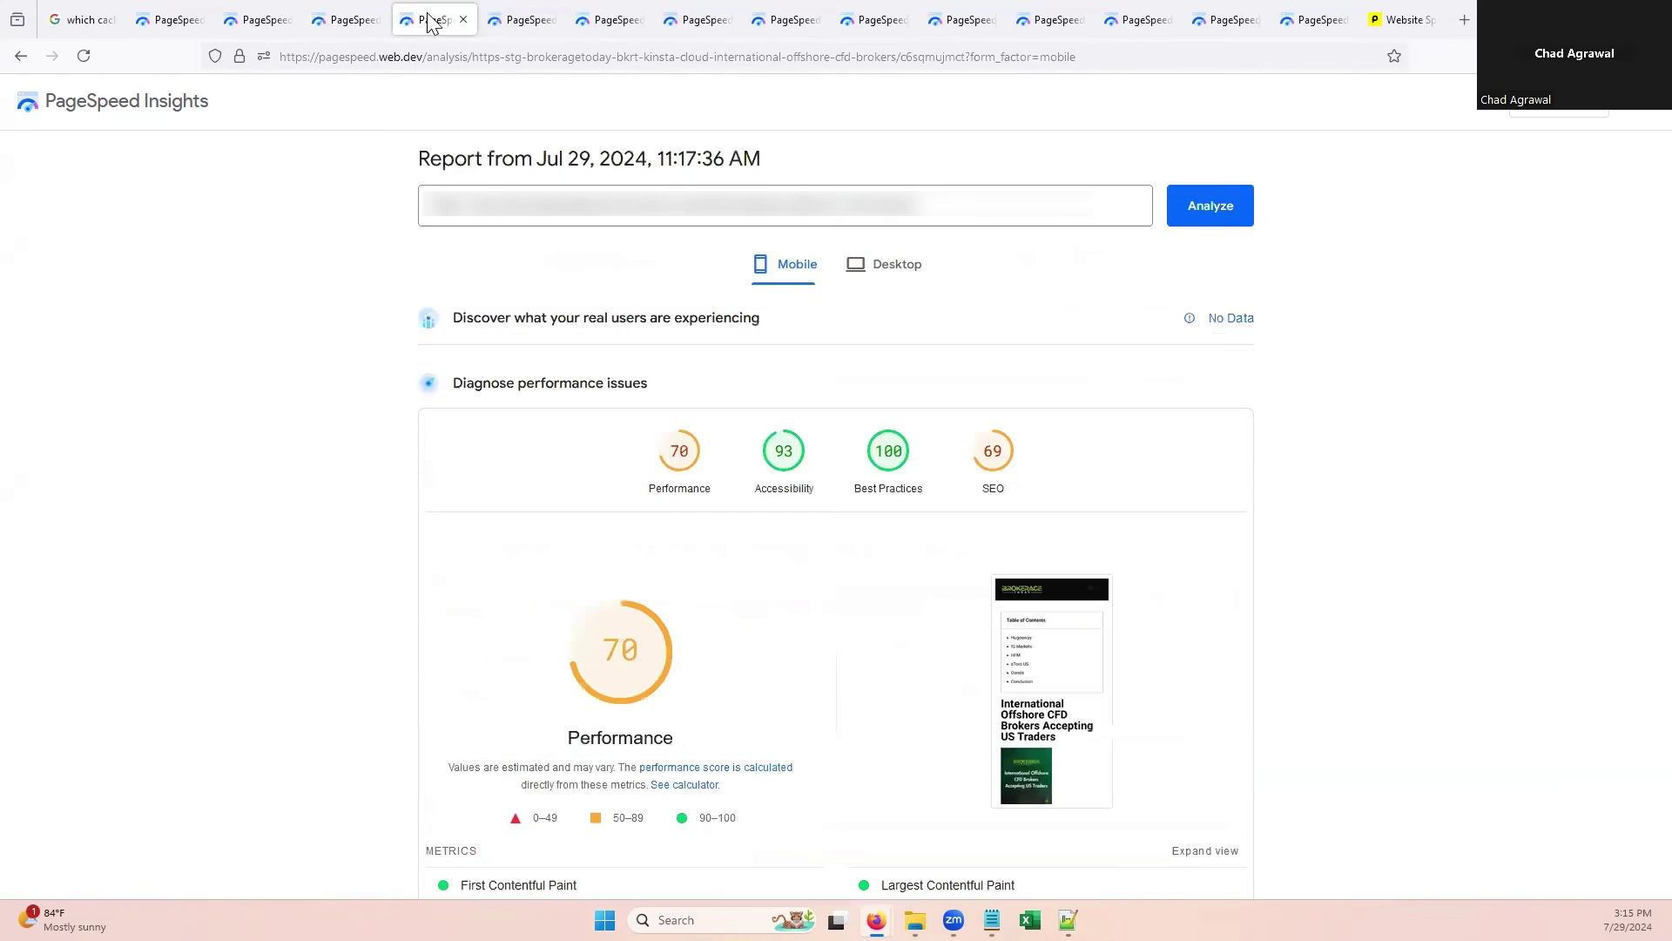
{"action": "left_click", "coordinate": [526, 26]}
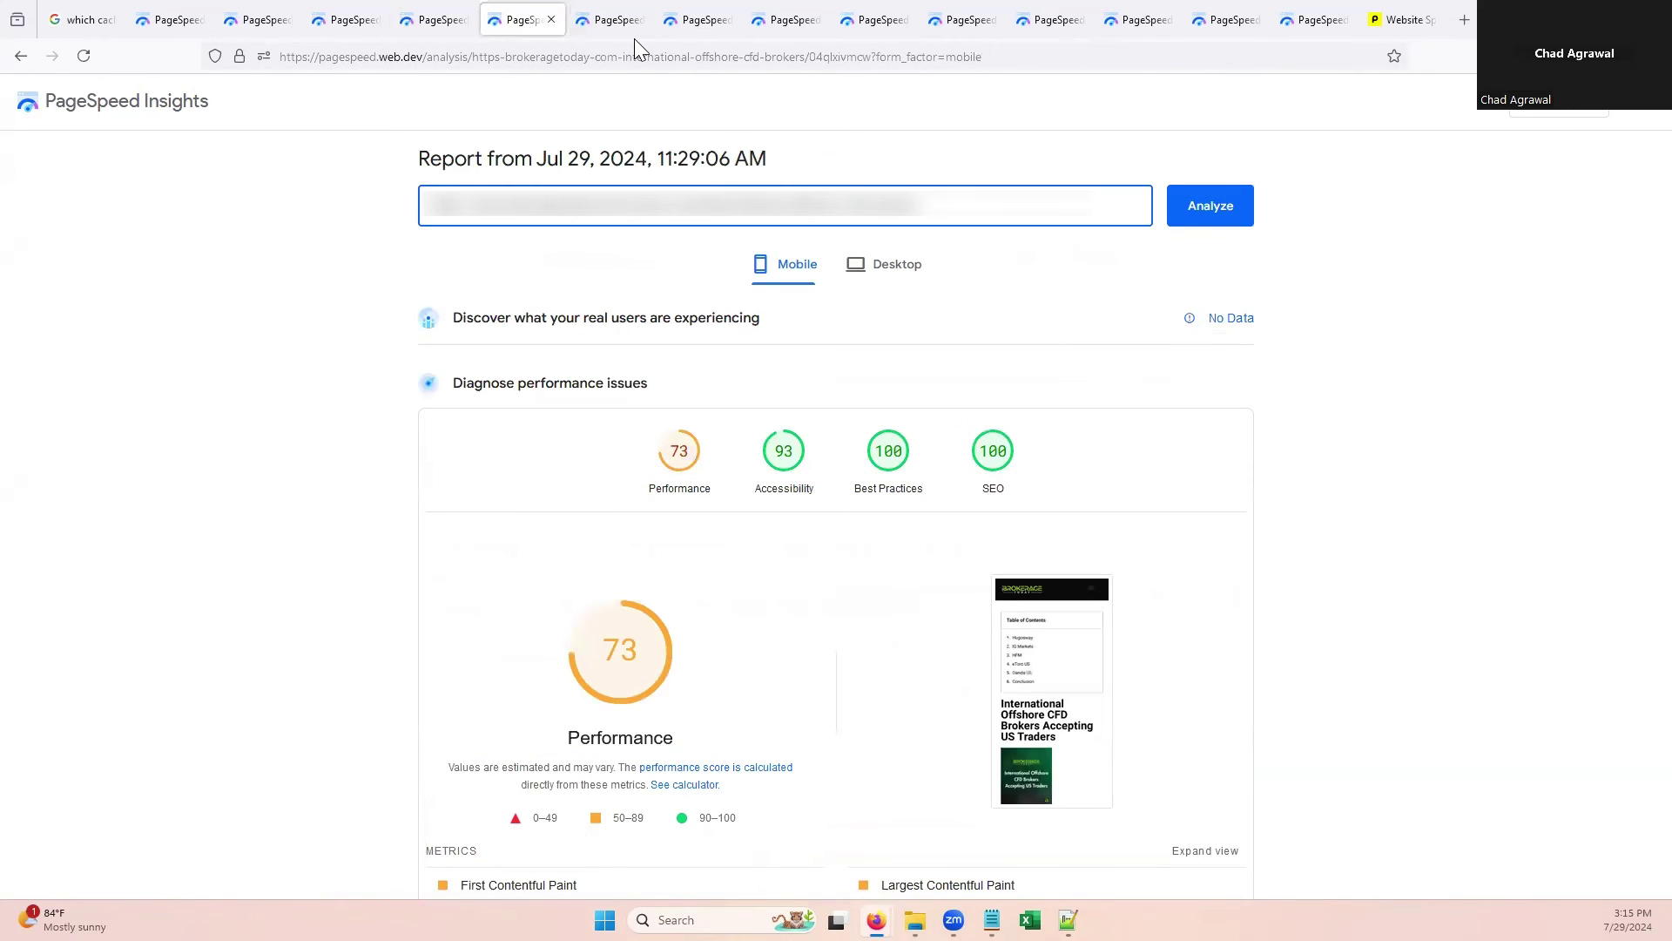
{"action": "left_click", "coordinate": [613, 22]}
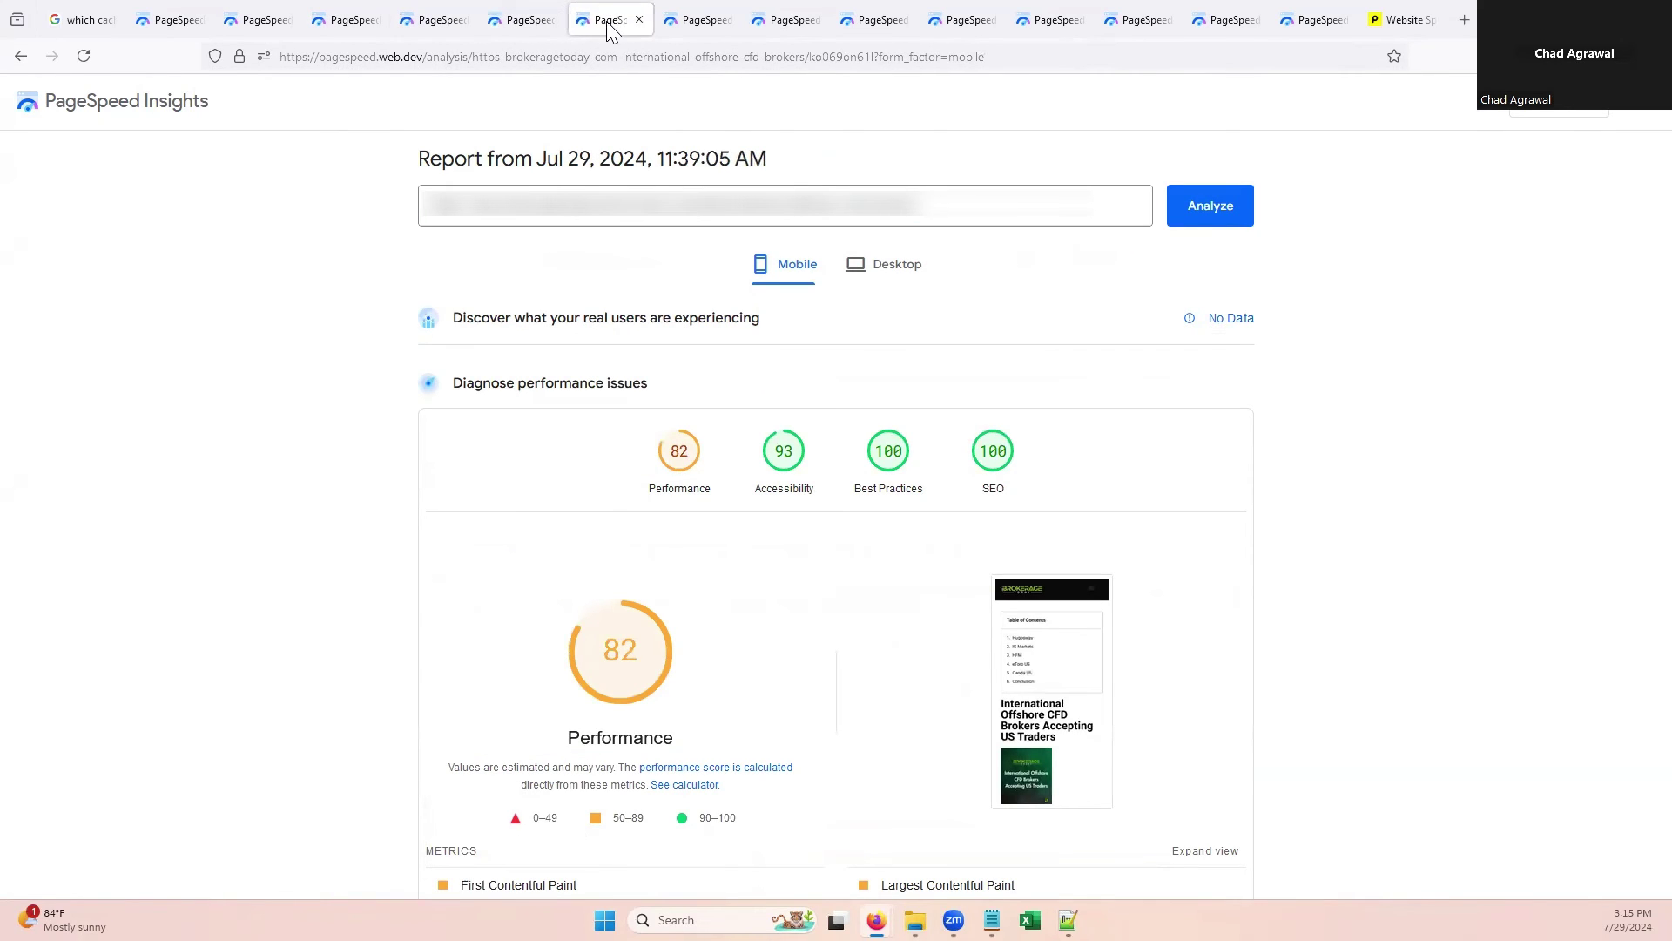
{"action": "left_click", "coordinate": [693, 26]}
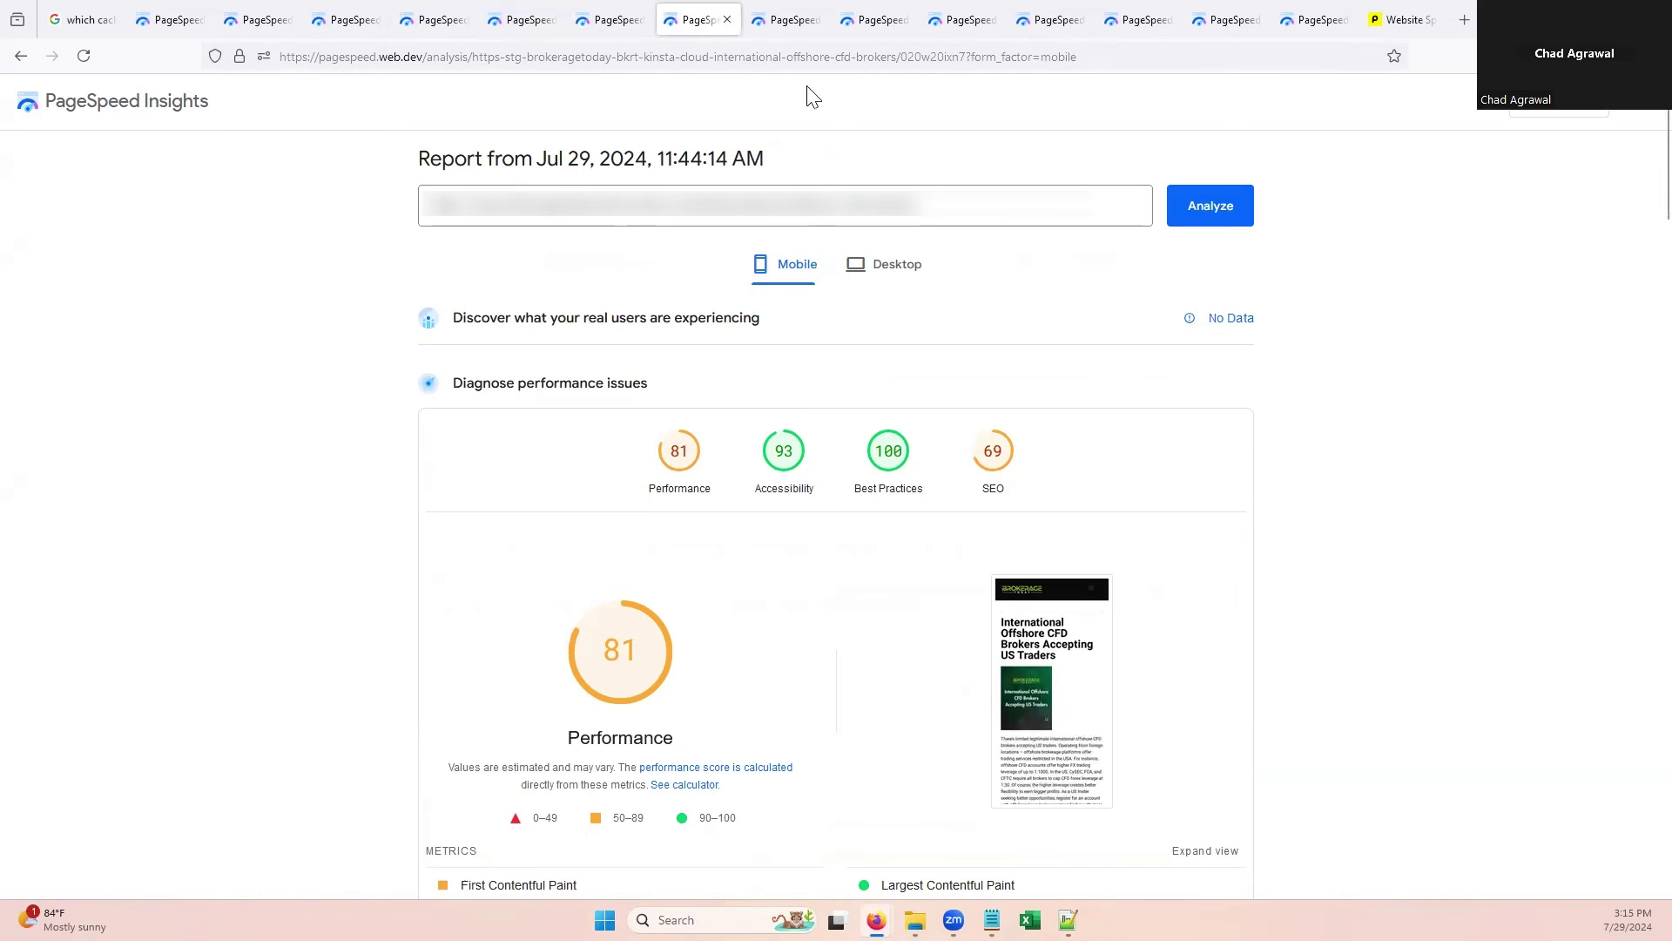
Step: Review the scores, metrics and main-thread work diagnostics in the 11:49:55 AM PageSpeed report
{"action": "left_click", "coordinate": [778, 26]}
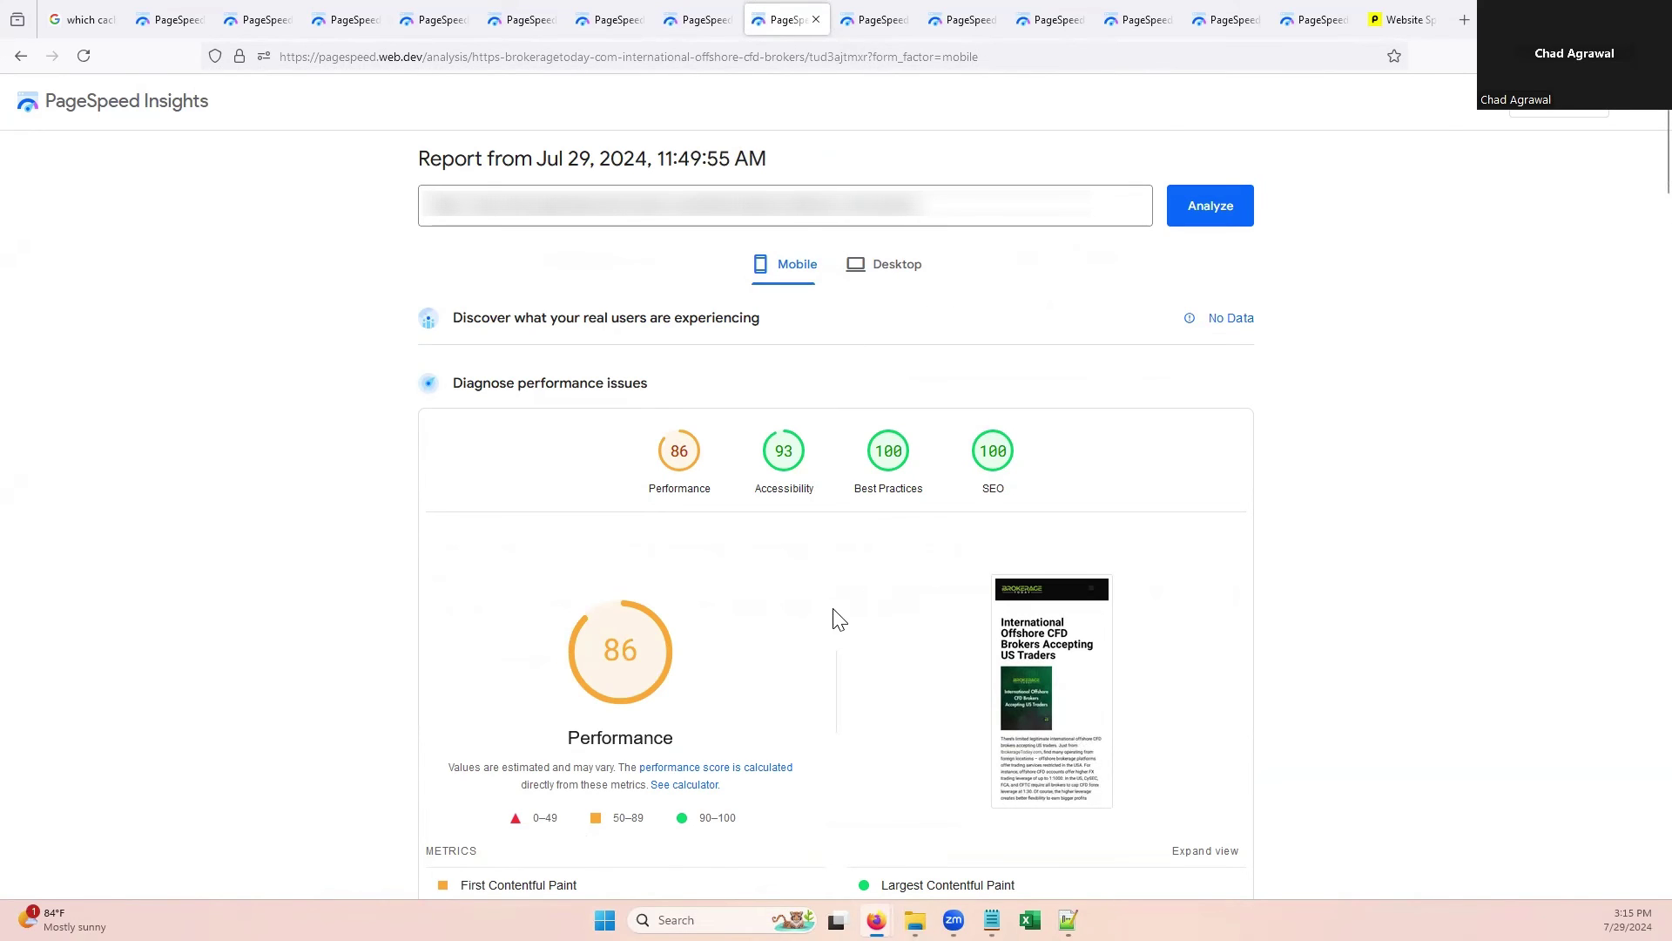
{"action": "scroll", "coordinate": [850, 596], "scroll_direction": "down", "scroll_amount": 3}
{"action": "scroll", "coordinate": [850, 596], "scroll_direction": "down", "scroll_amount": 3}
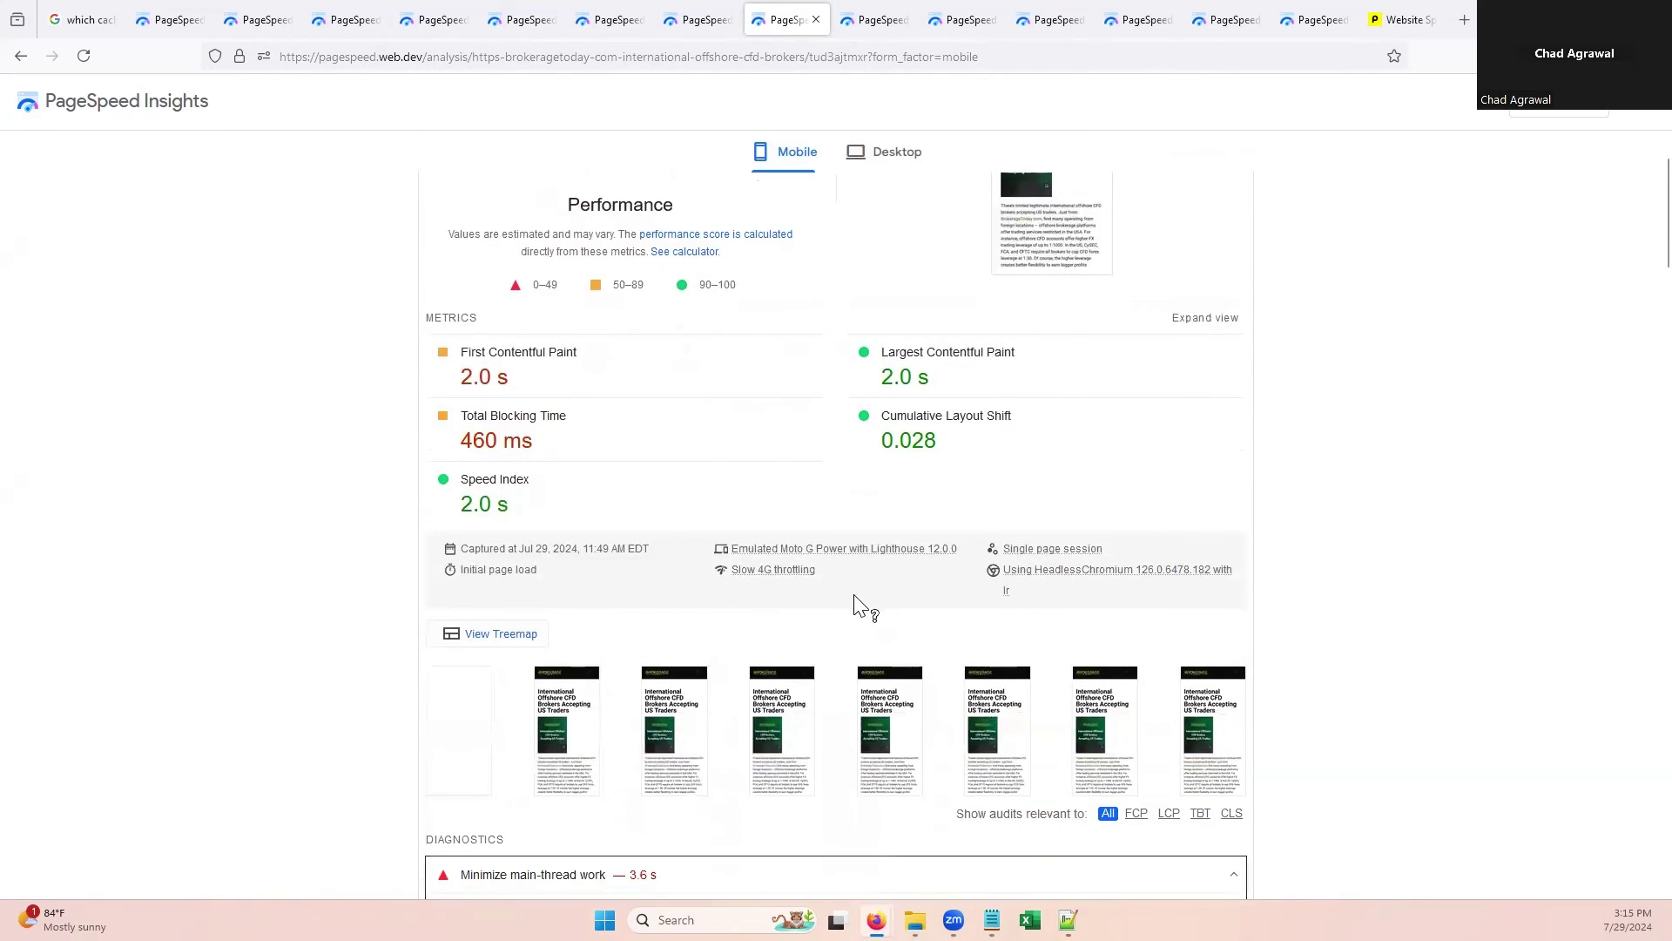
{"action": "scroll", "coordinate": [854, 583], "scroll_direction": "down", "scroll_amount": 7}
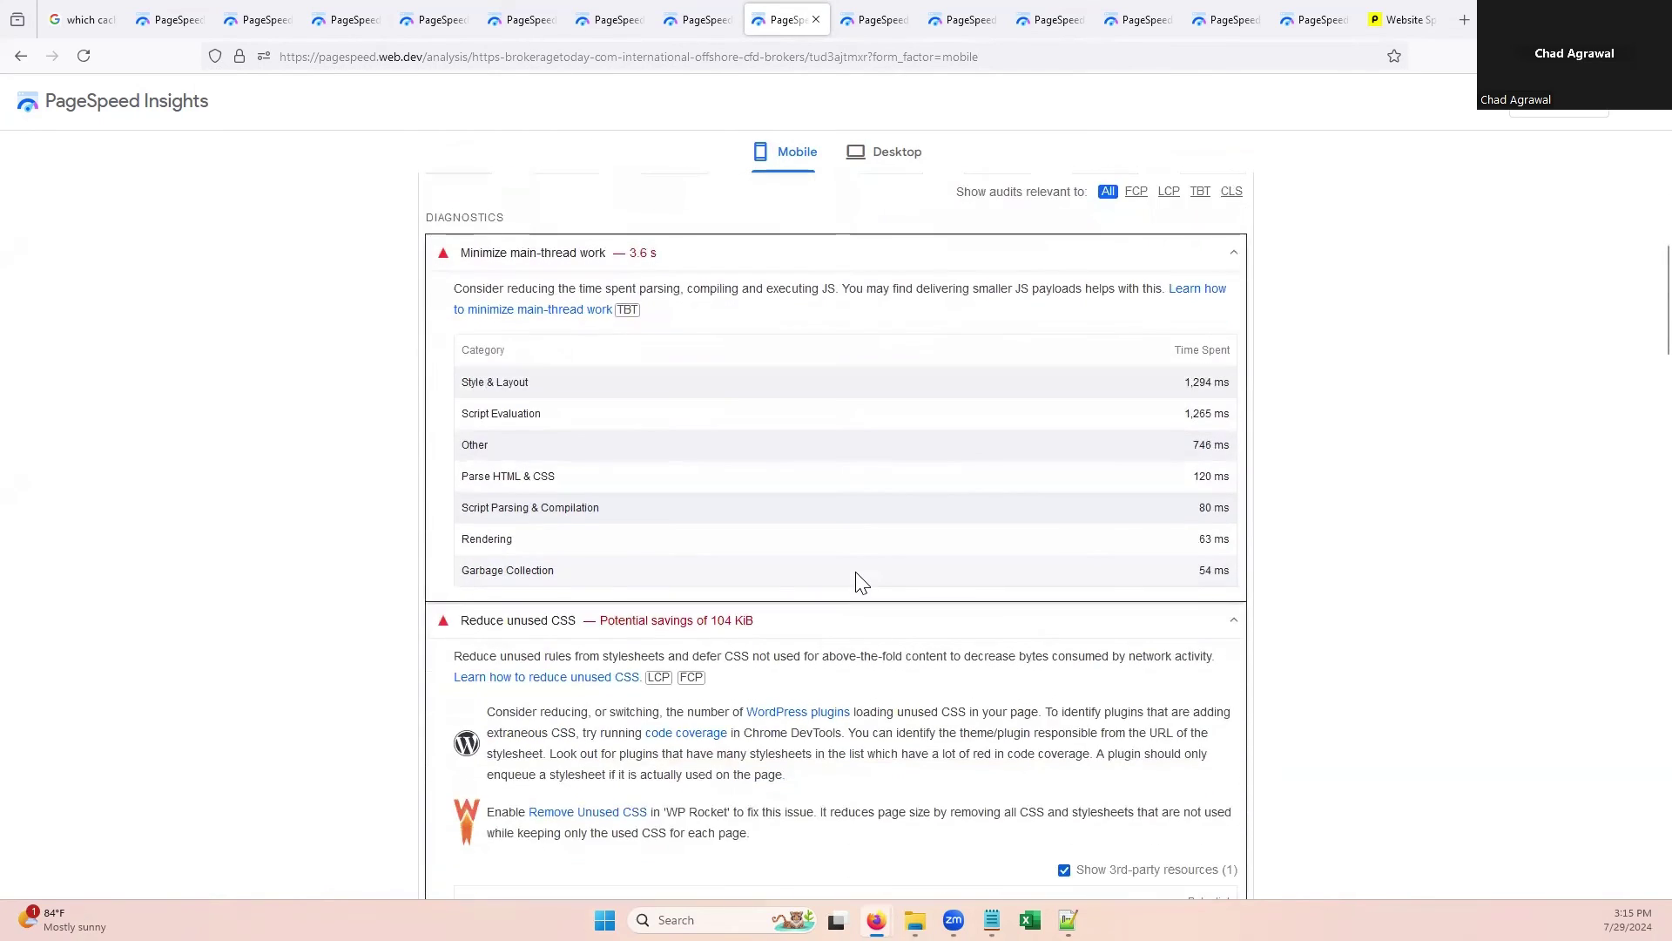
{"action": "scroll", "coordinate": [859, 579], "scroll_direction": "up", "scroll_amount": 13}
Step: Open the 12:53:24 PM PageSpeed report and examine the image details in its Properly size images audit
{"action": "left_click", "coordinate": [858, 20]}
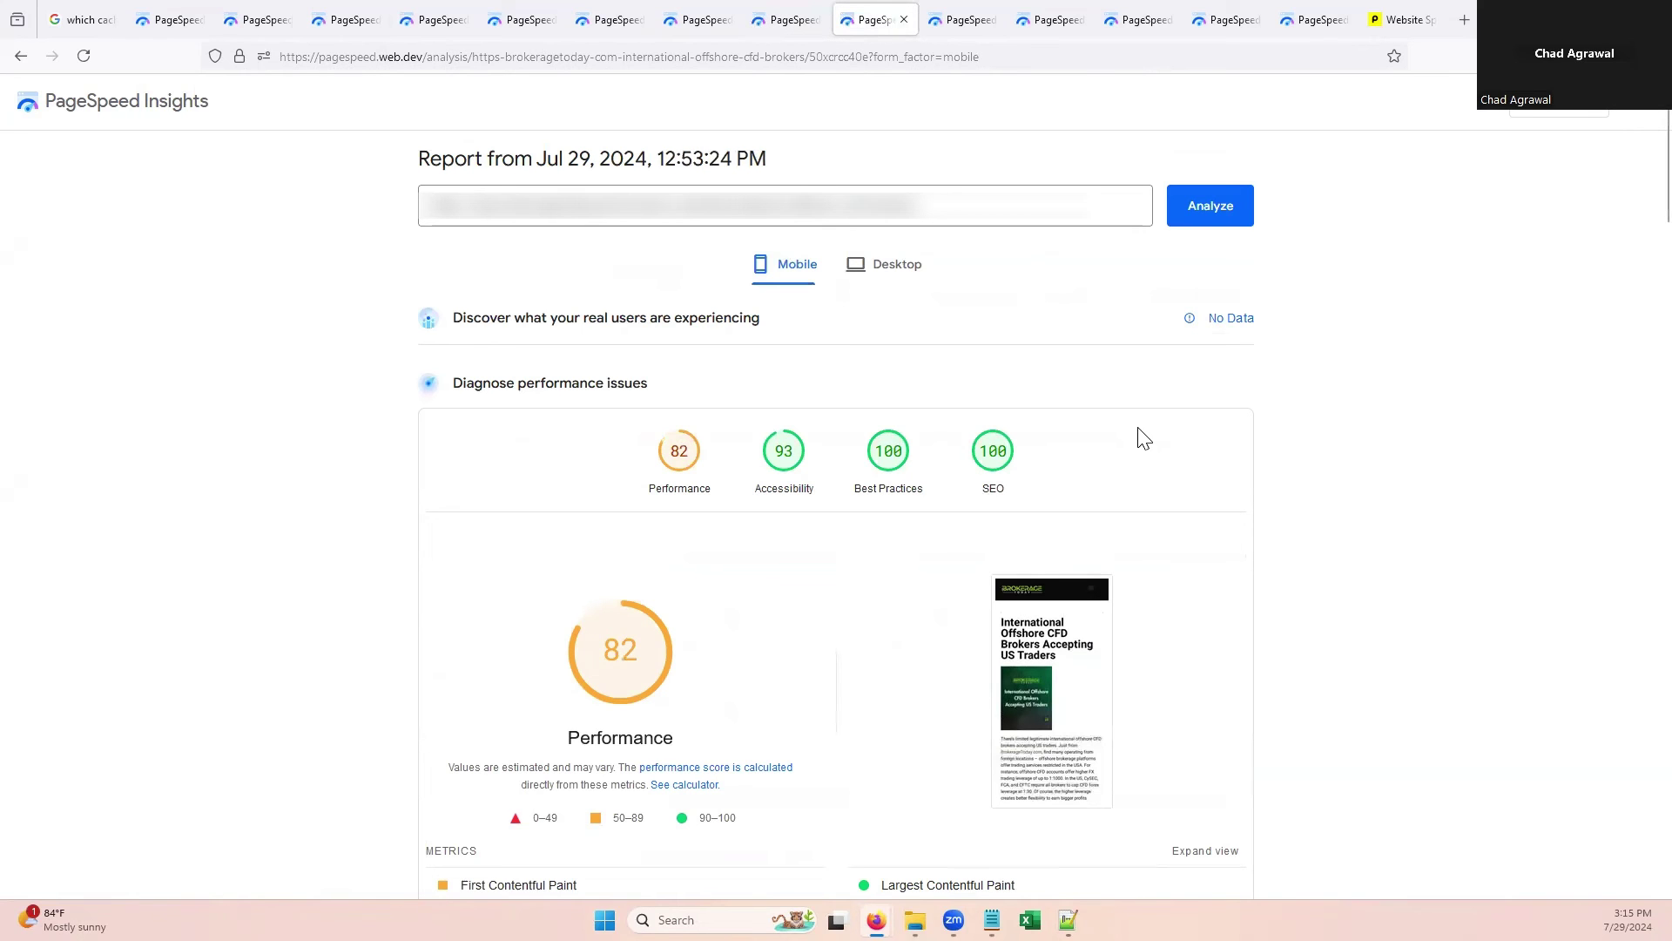
{"action": "scroll", "coordinate": [1142, 438], "scroll_direction": "down", "scroll_amount": 10}
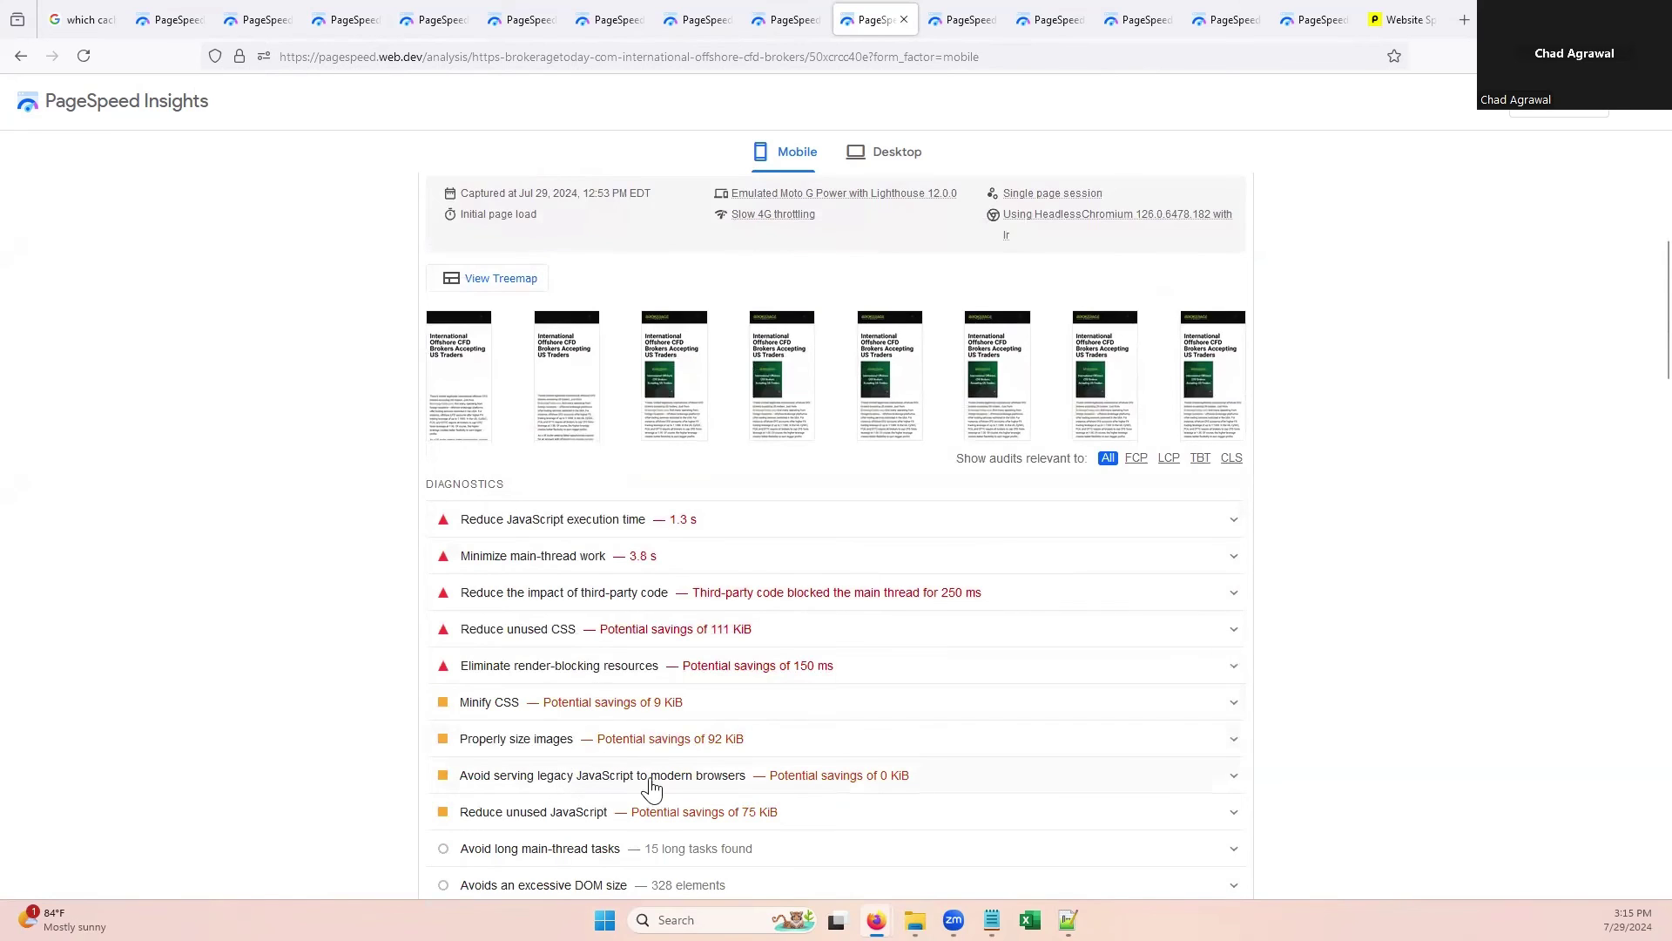
{"action": "left_click", "coordinate": [535, 740]}
{"action": "scroll", "coordinate": [745, 681], "scroll_direction": "down", "scroll_amount": 3}
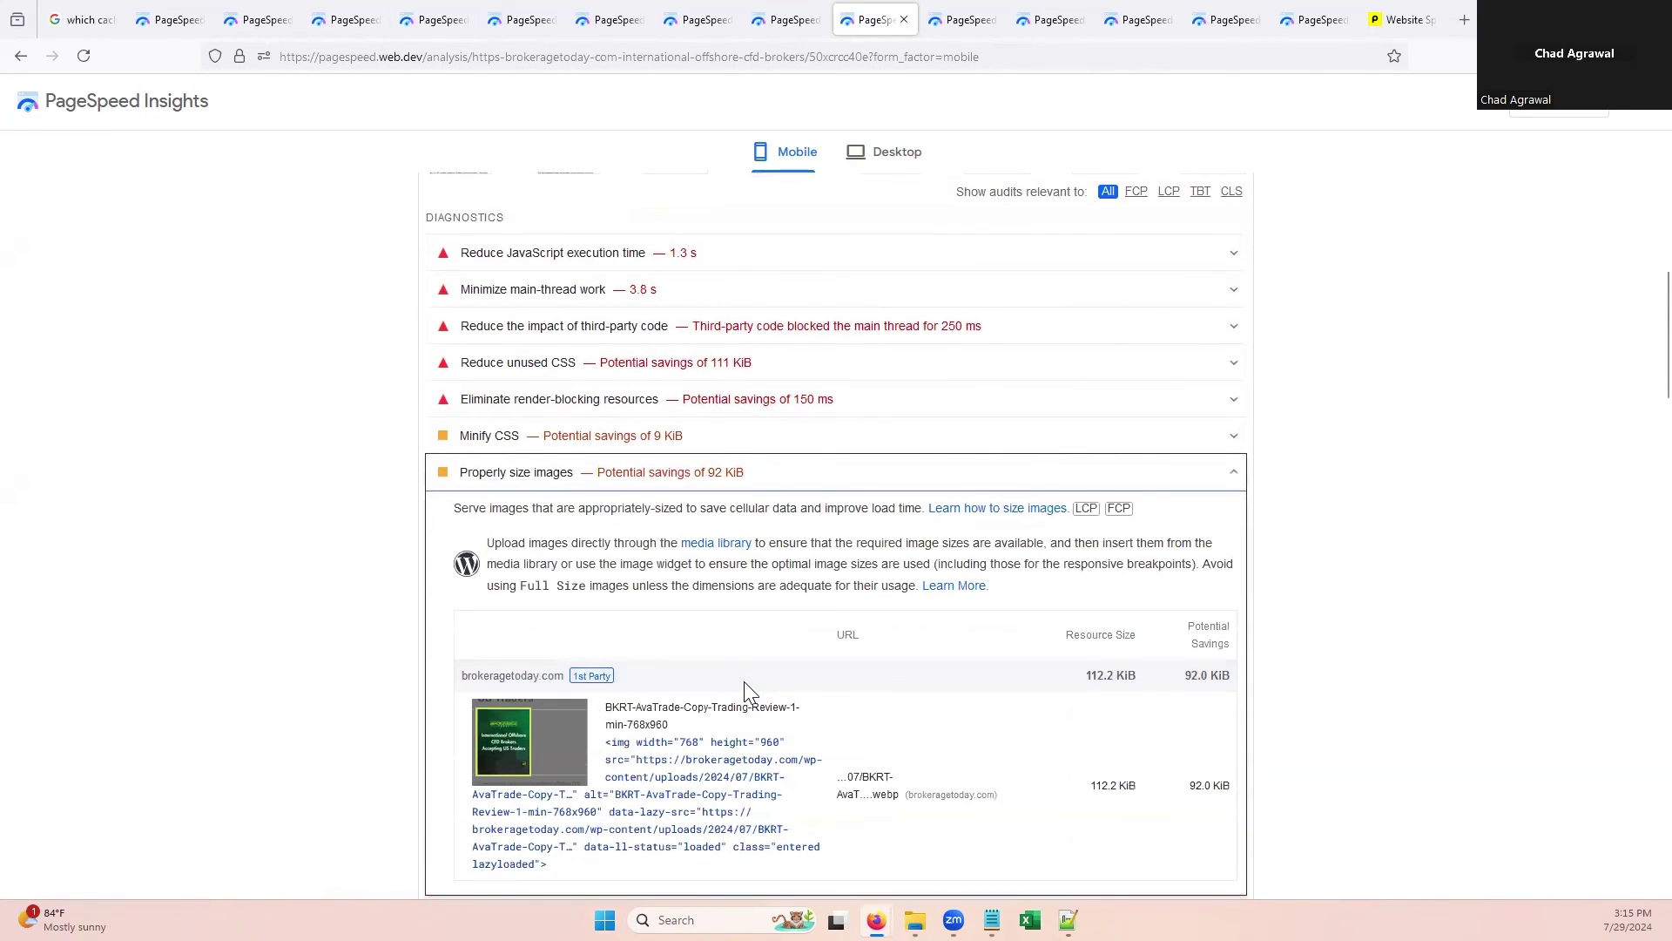
{"action": "scroll", "coordinate": [744, 681], "scroll_direction": "down", "scroll_amount": 1}
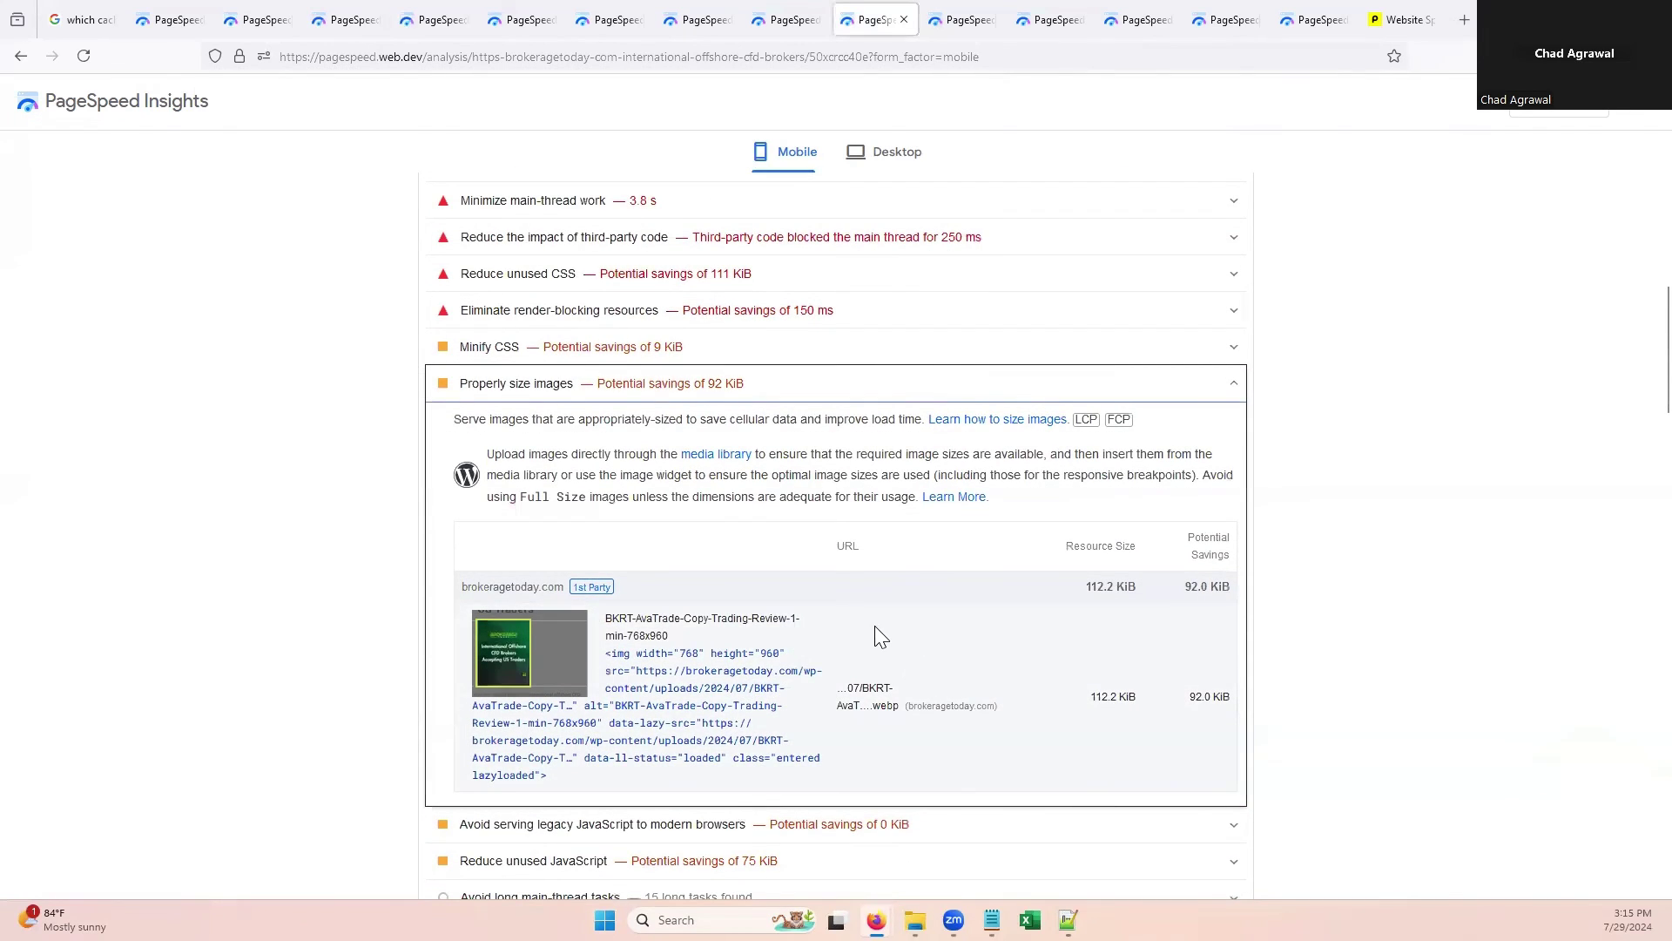
{"action": "scroll", "coordinate": [903, 627], "scroll_direction": "up", "scroll_amount": 1}
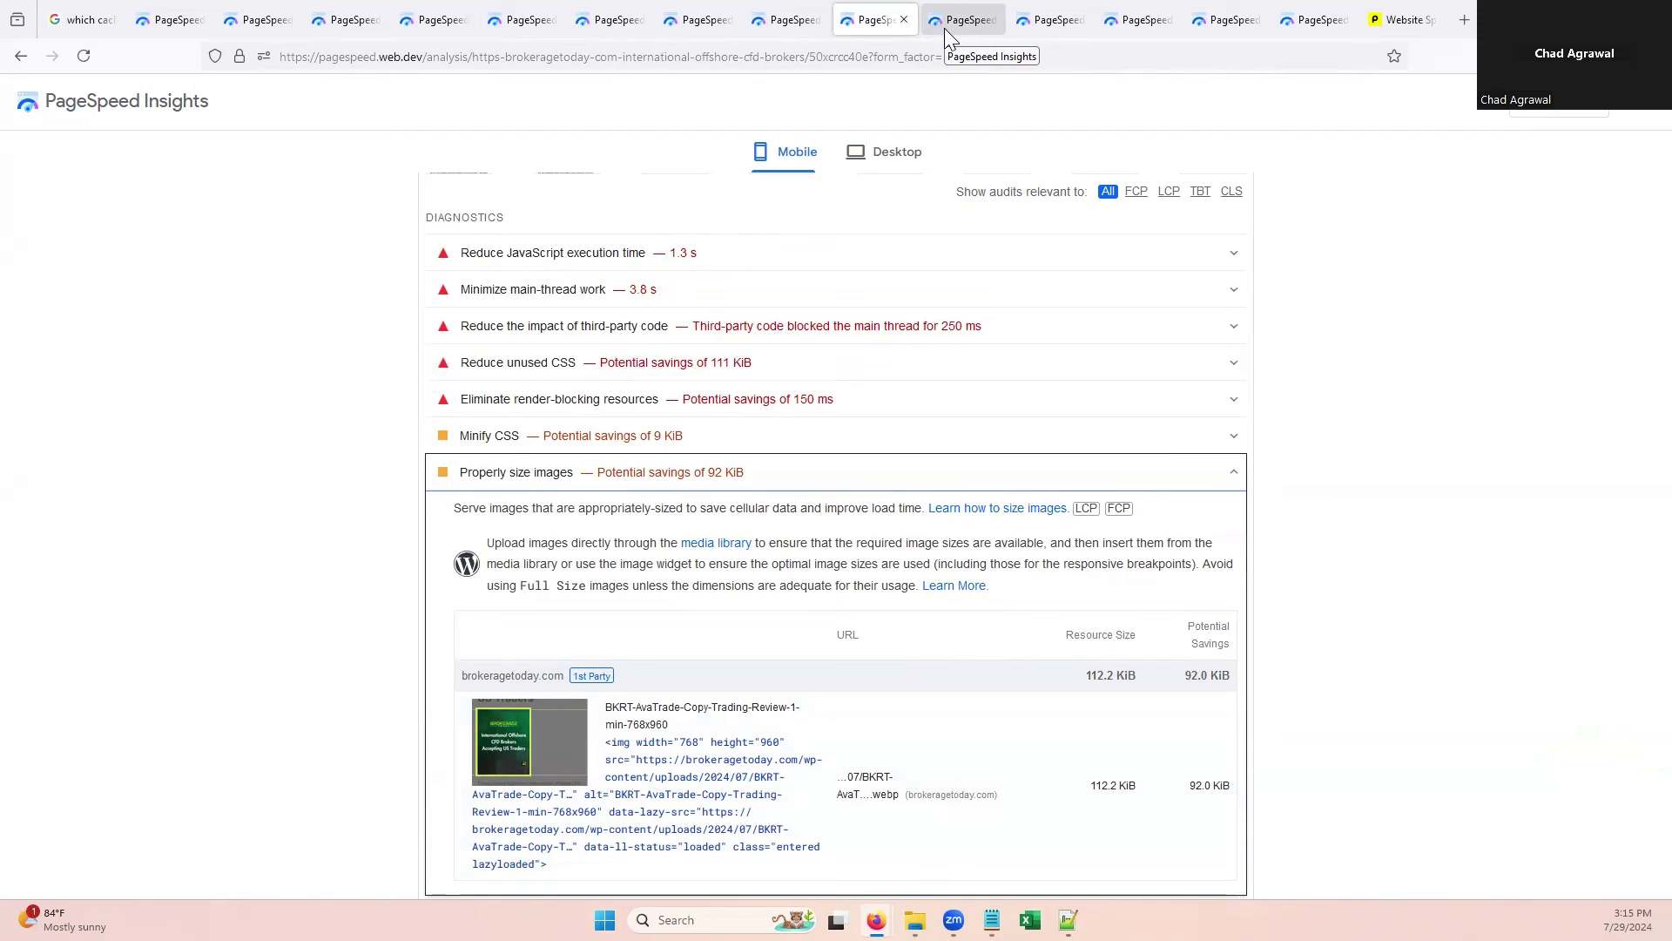
Step: Compare the mobile scores and metrics in the 1:41 PM staging report and the 2:35:28 PM live-site report
{"action": "left_click", "coordinate": [1176, 19]}
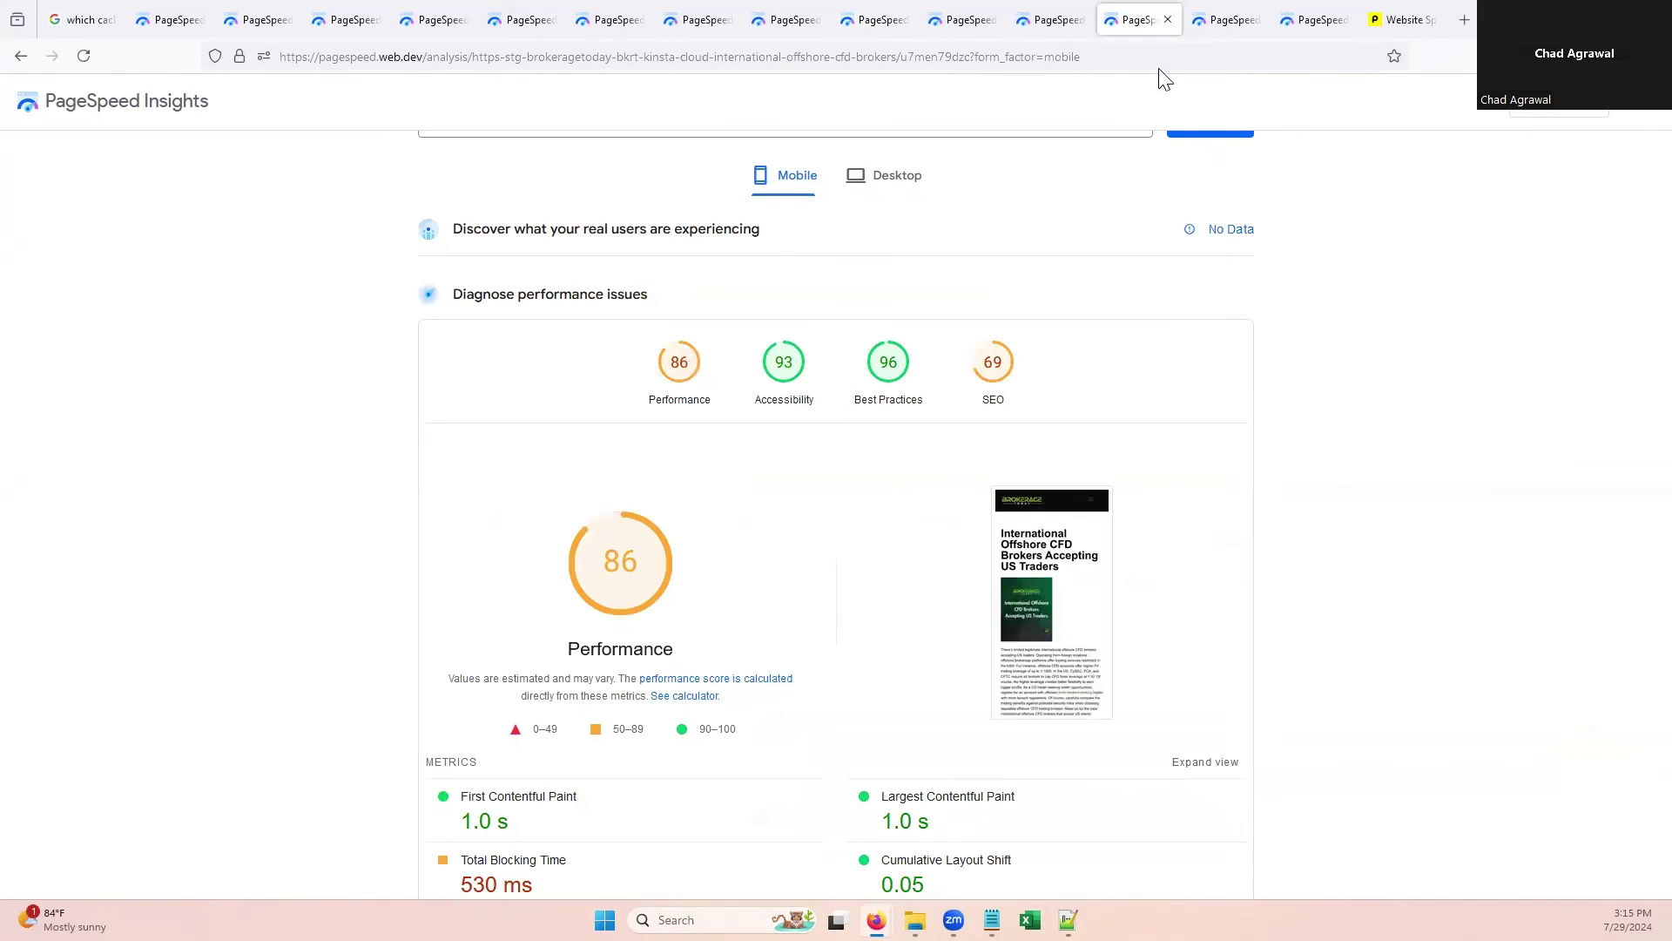
{"action": "scroll", "coordinate": [723, 471], "scroll_direction": "down", "scroll_amount": 2}
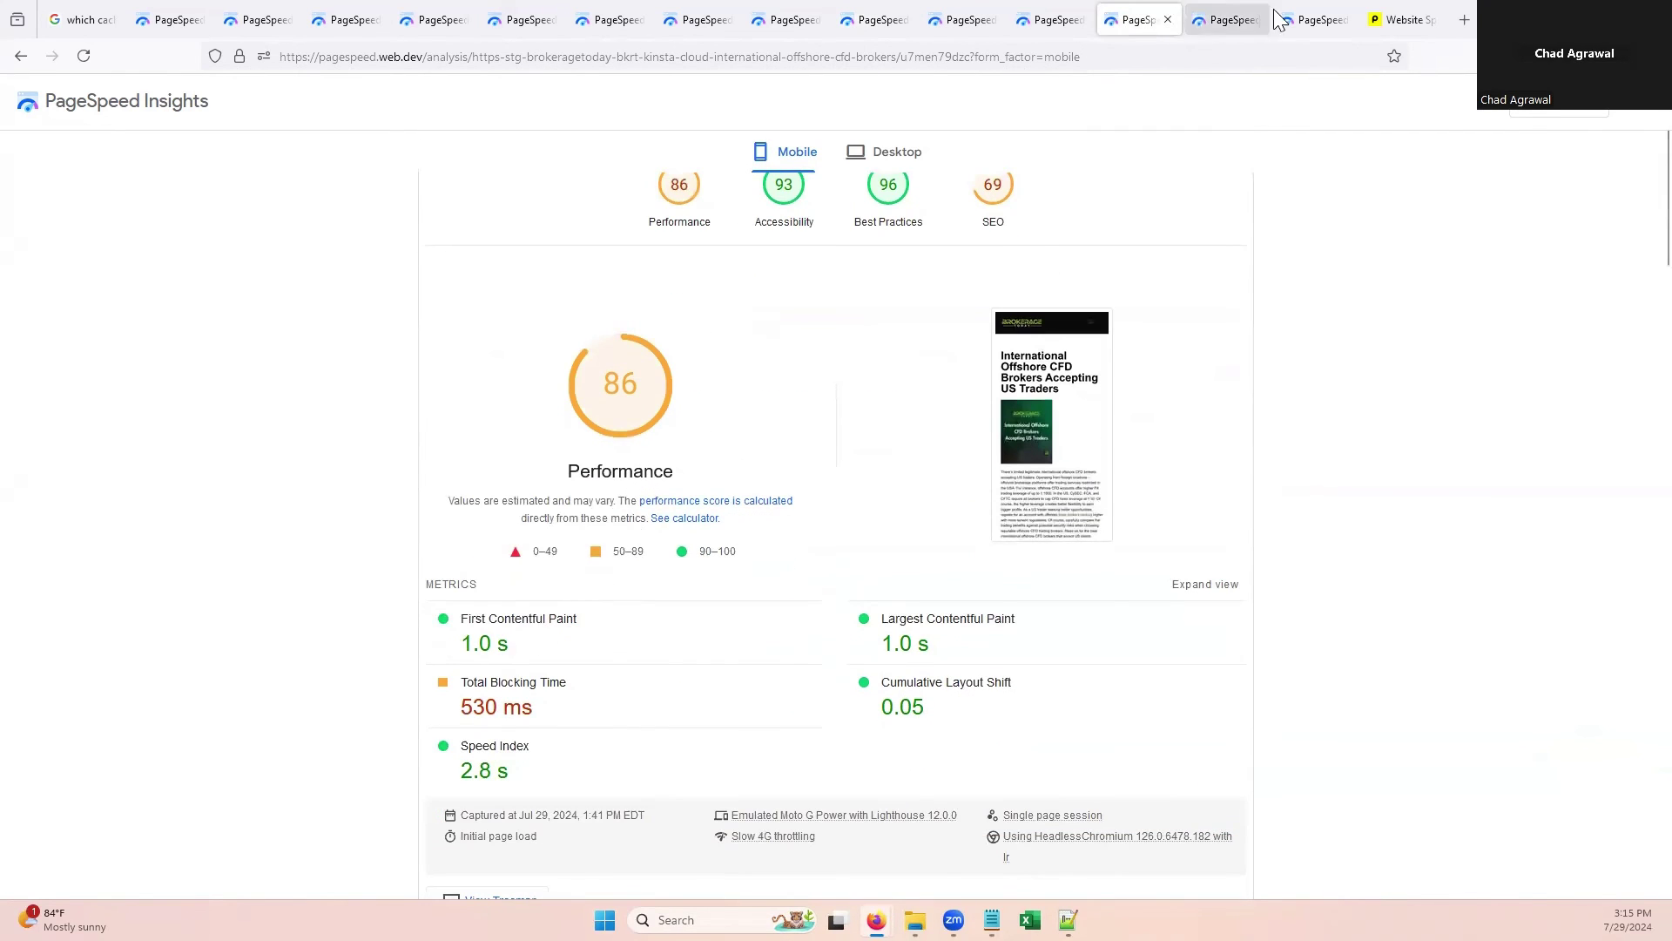
{"action": "left_click", "coordinate": [1306, 22]}
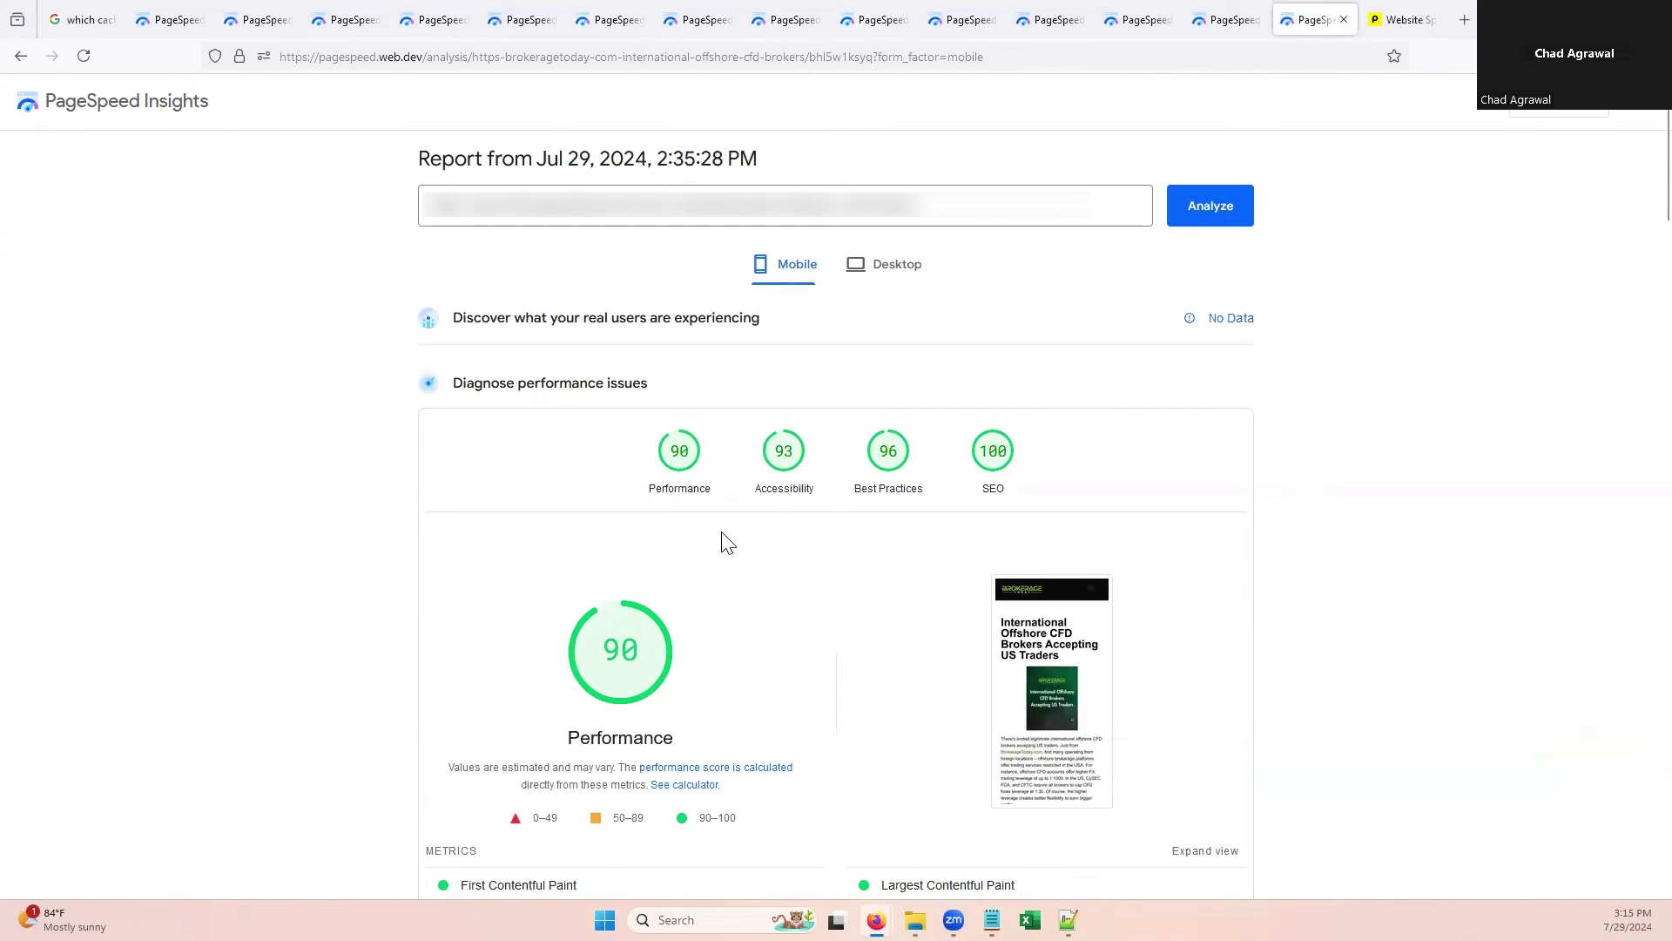
{"action": "scroll", "coordinate": [840, 536], "scroll_direction": "down", "scroll_amount": 2}
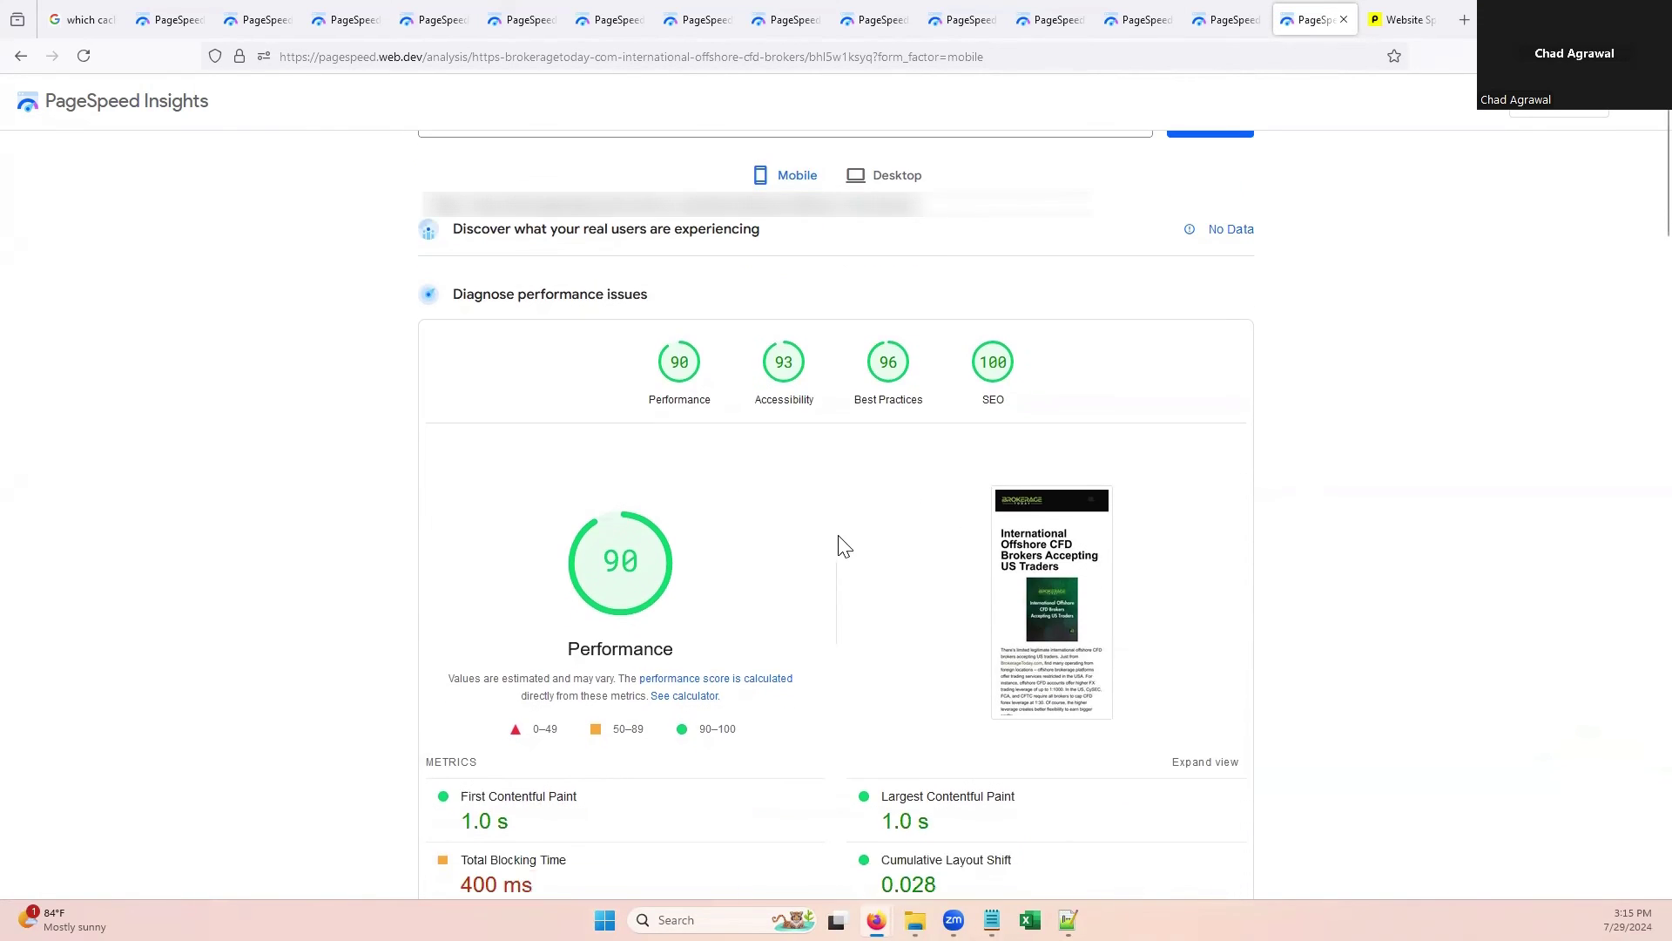
{"action": "scroll", "coordinate": [844, 523], "scroll_direction": "up", "scroll_amount": 2}
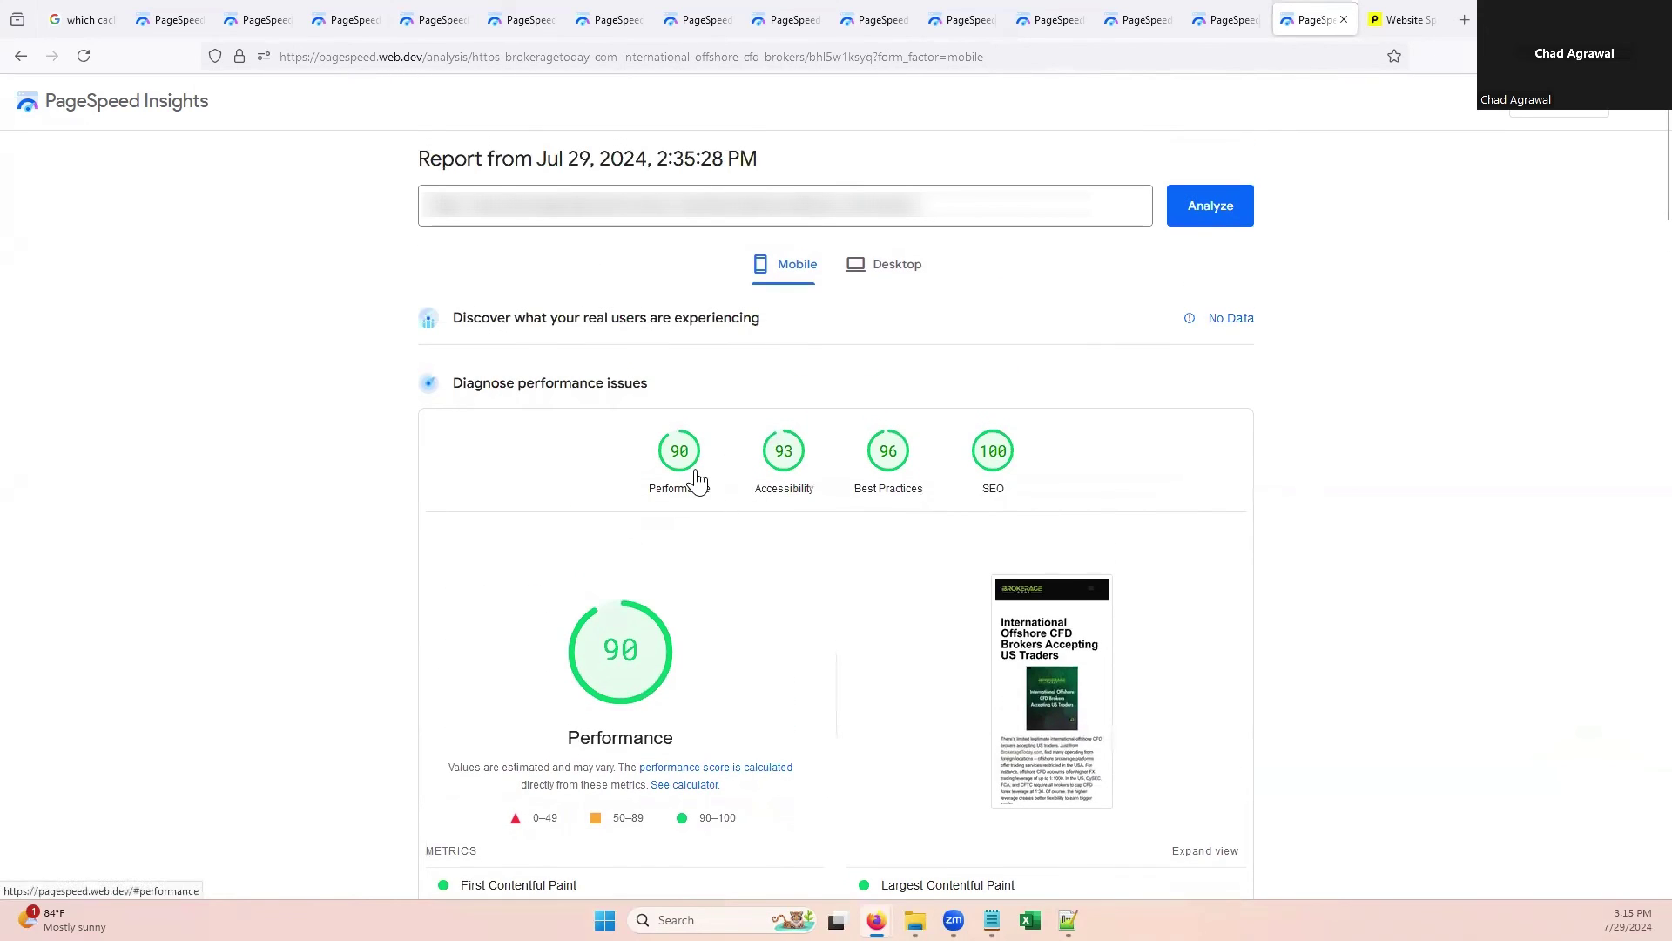